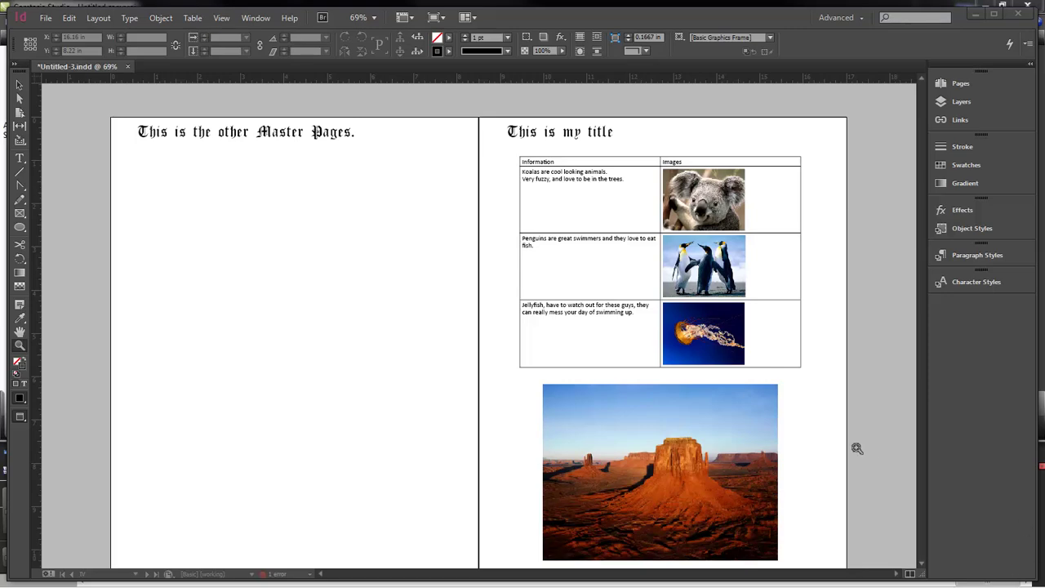
- Show the document's pages and check which masters are applied to them
left_click(960, 83)
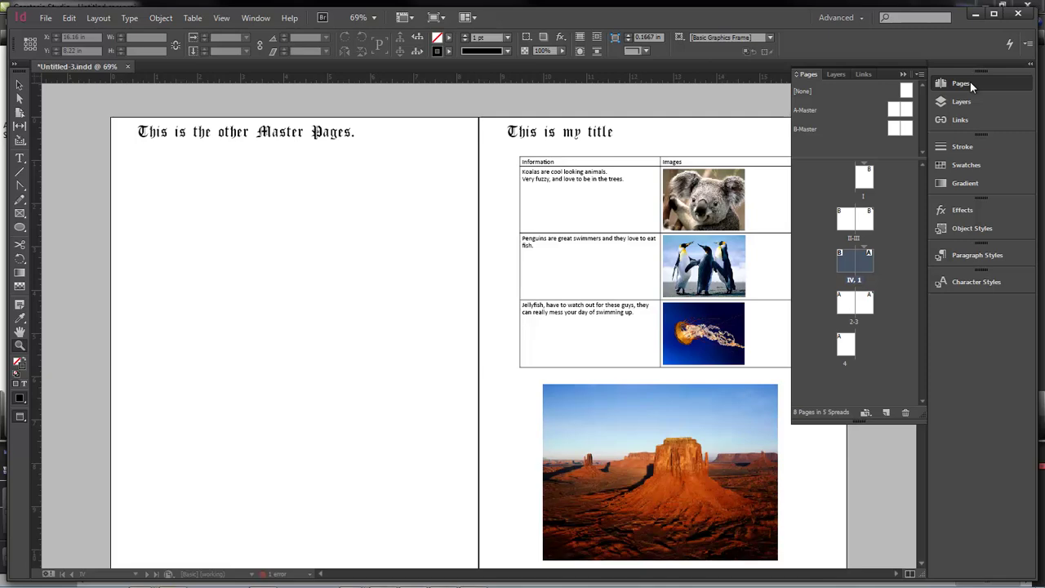
left_click(843, 219)
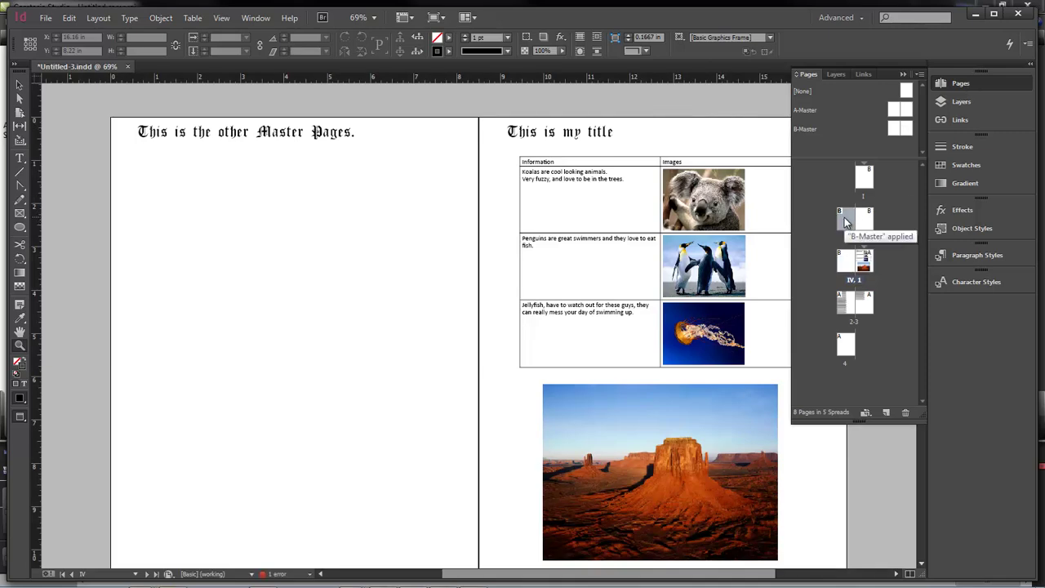
left_click(885, 215)
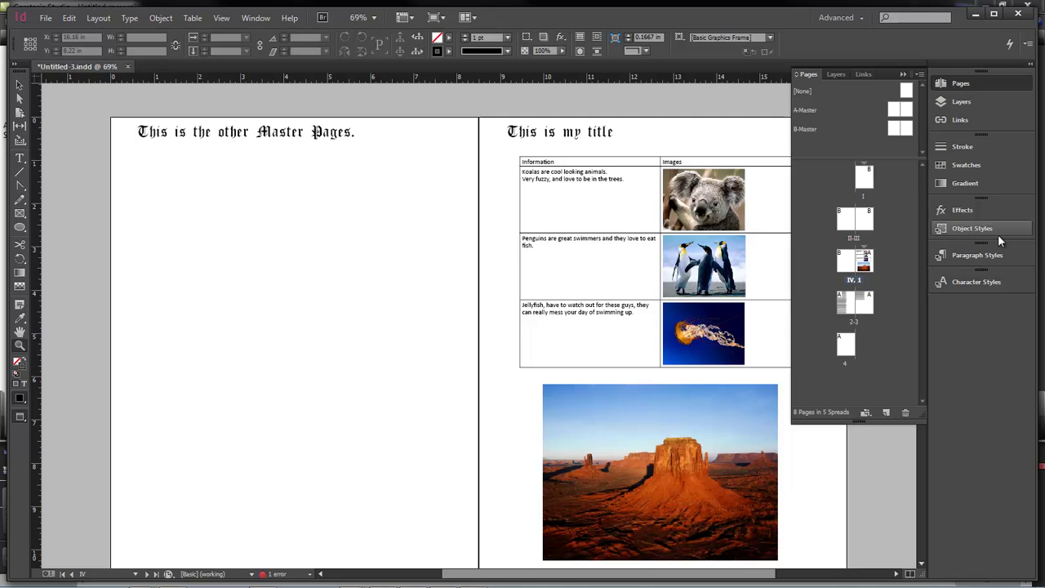
- Show the paragraph styles and switch the screen mode to Normal
left_click(984, 255)
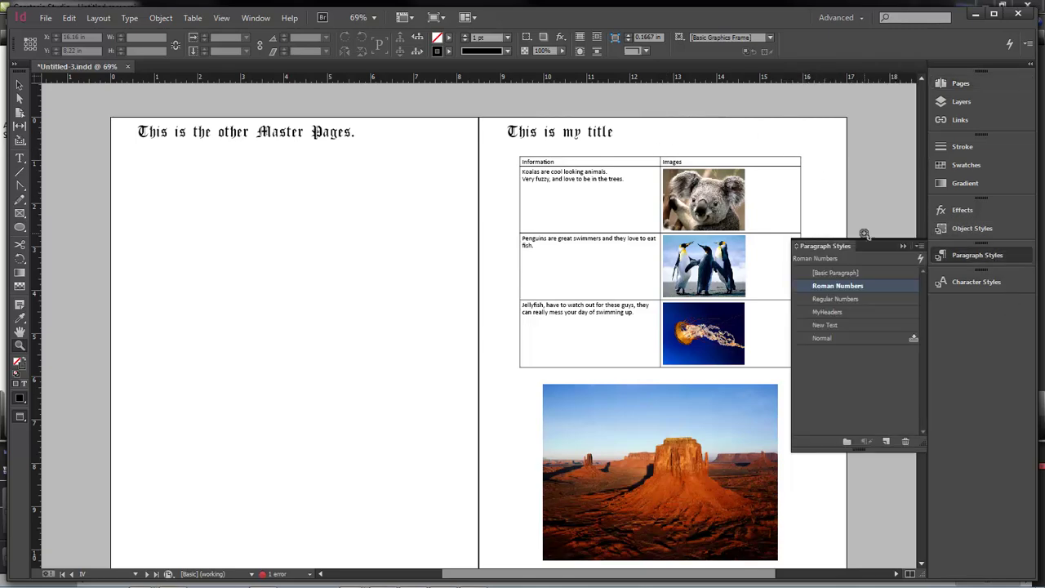
left_click(438, 17)
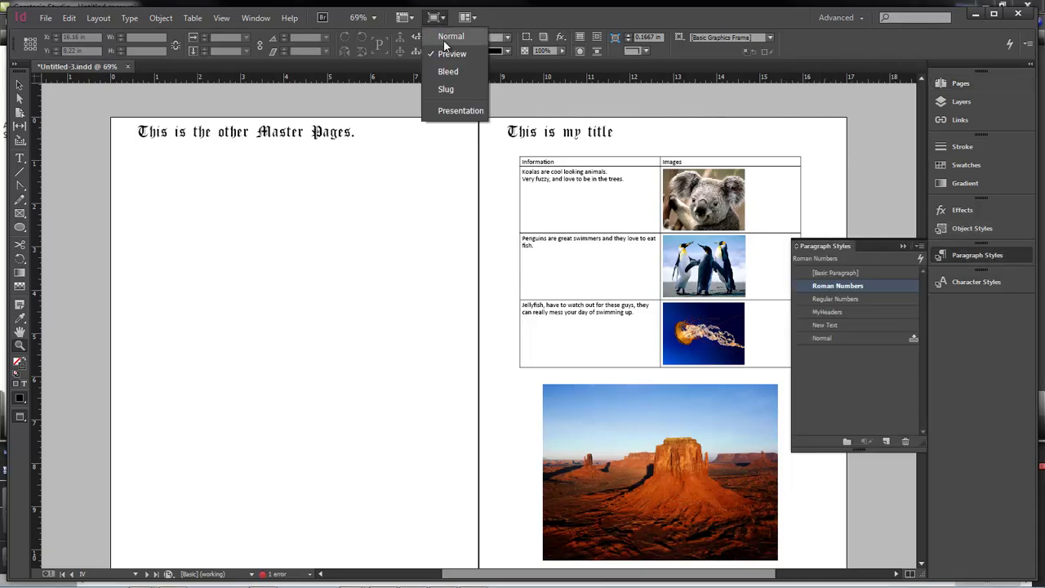
left_click(447, 31)
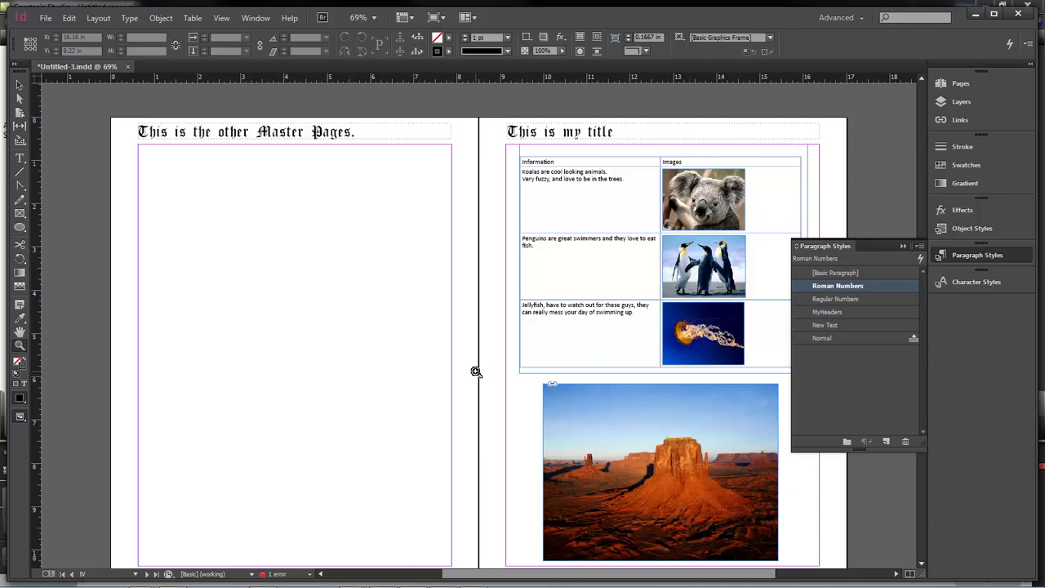
- Scale the desert picture on page 1 down to about 5.1 × 3.8 in and move the table frame down to about Y 1 in
left_click(19, 85)
left_click(657, 442)
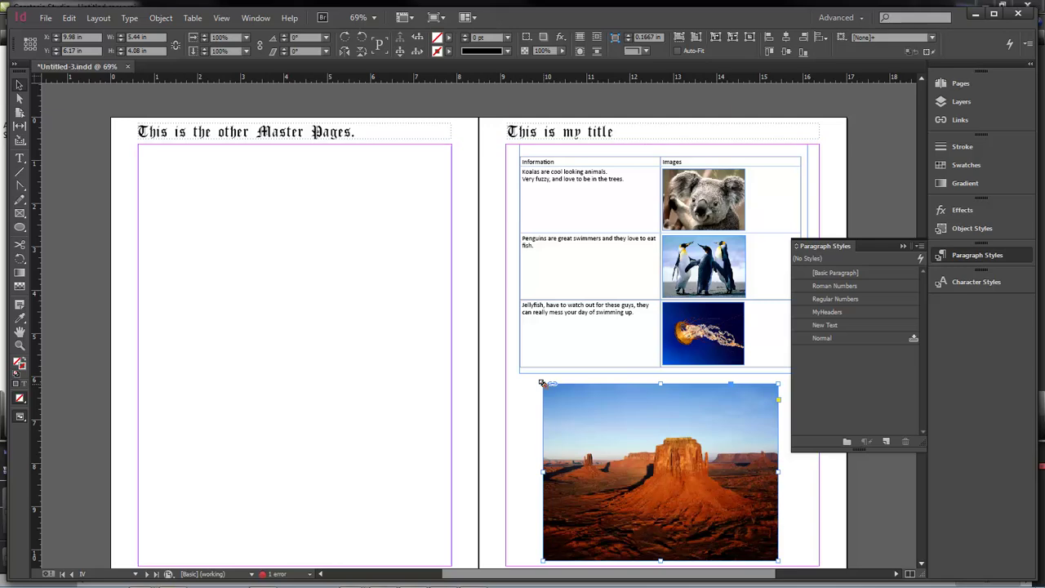
mouse_move(540, 382)
left_mouse_down()
mouse_move(564, 401)
mouse_move(554, 395)
left_mouse_up()
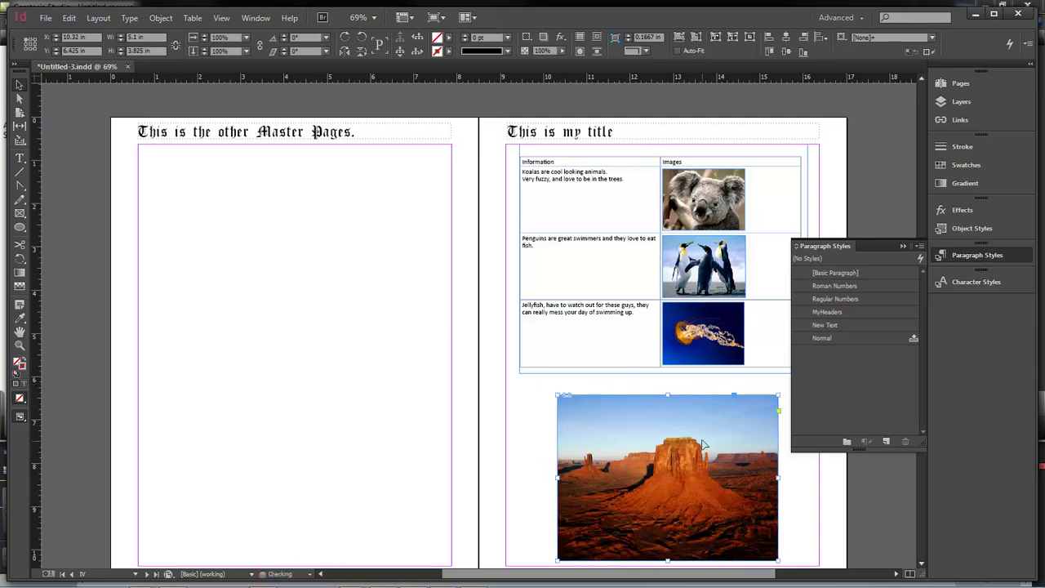
mouse_move(634, 357)
left_mouse_down()
mouse_move(635, 348)
mouse_move(635, 363)
left_mouse_up()
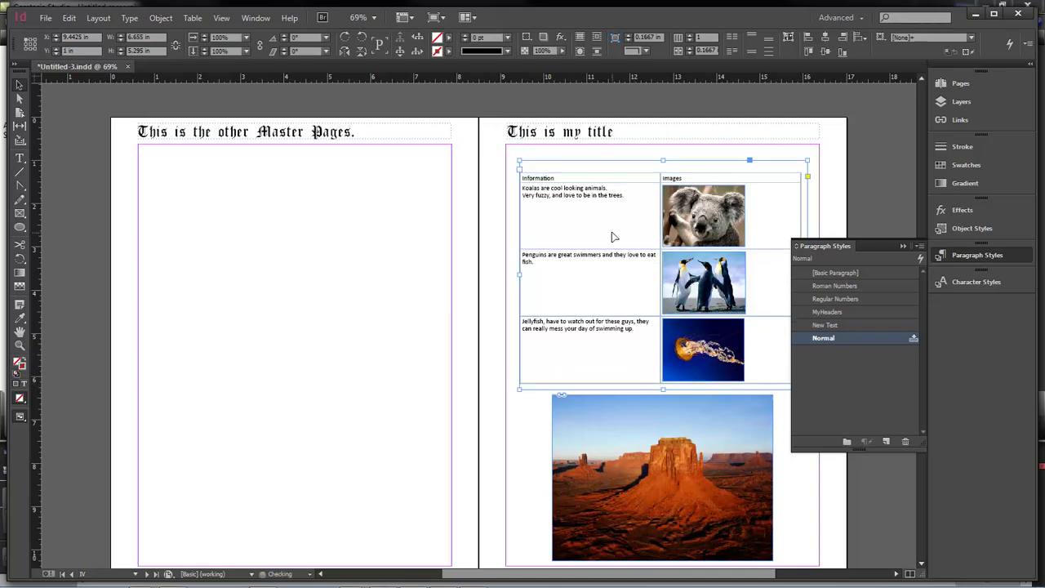
- Scale the desert picture below the table down to about 4.55 × 3.41 in
scroll(690, 400, "down", 4)
scroll(724, 408, "up", 2)
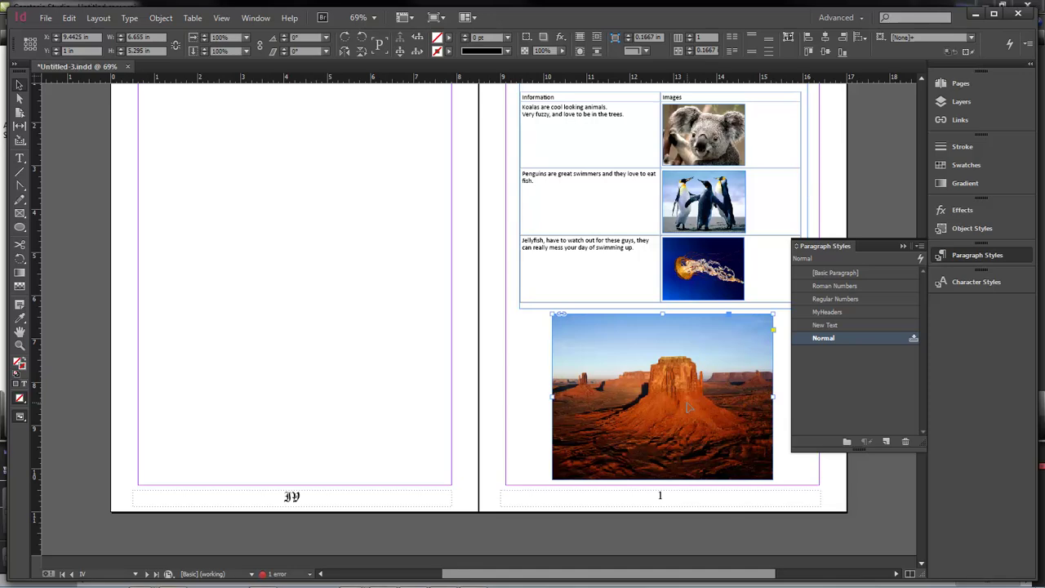
left_click(726, 408)
left_click_drag(771, 480, 749, 460)
left_click(672, 397)
left_click_drag(672, 398, 672, 390)
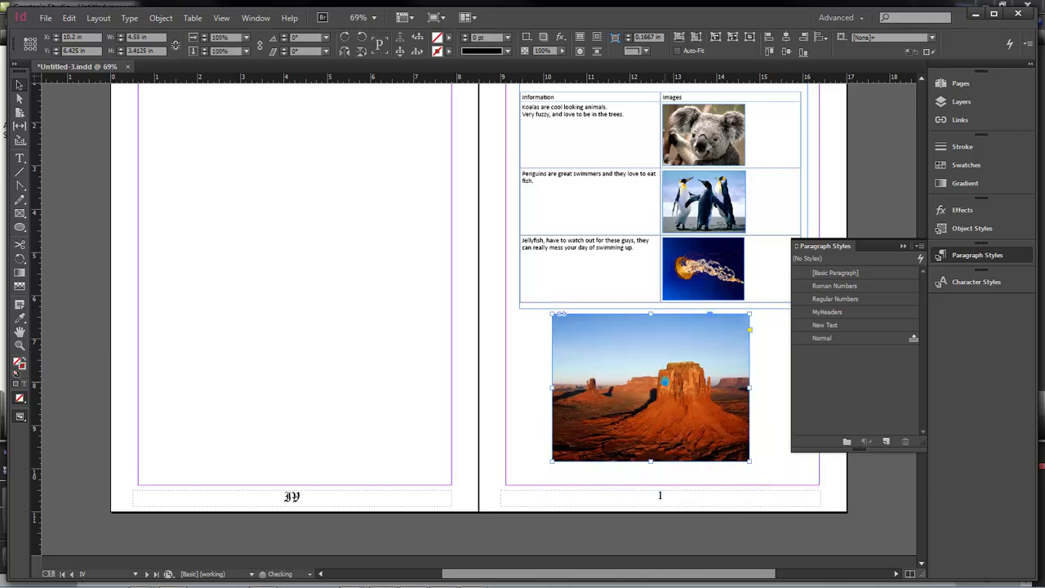
- Move the table frame down to about Y 1.2 in, close above the desert picture
left_click(648, 286)
left_click_drag(641, 276, 641, 285)
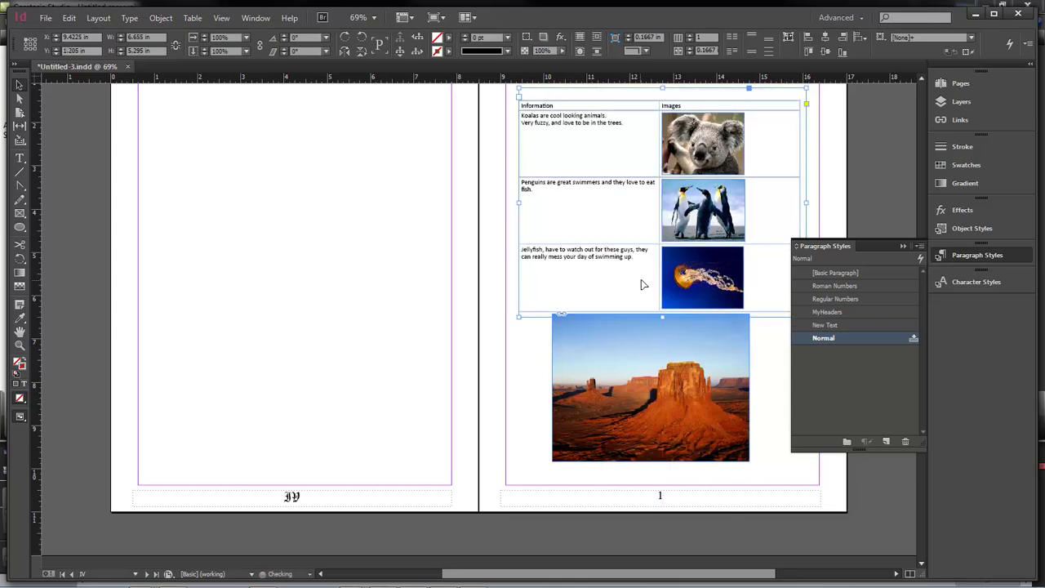
left_click(757, 351)
- Draw a margin-wide text frame below the page 1 title and enter "The wonderful world of animals"
scroll(757, 351, "up", 4)
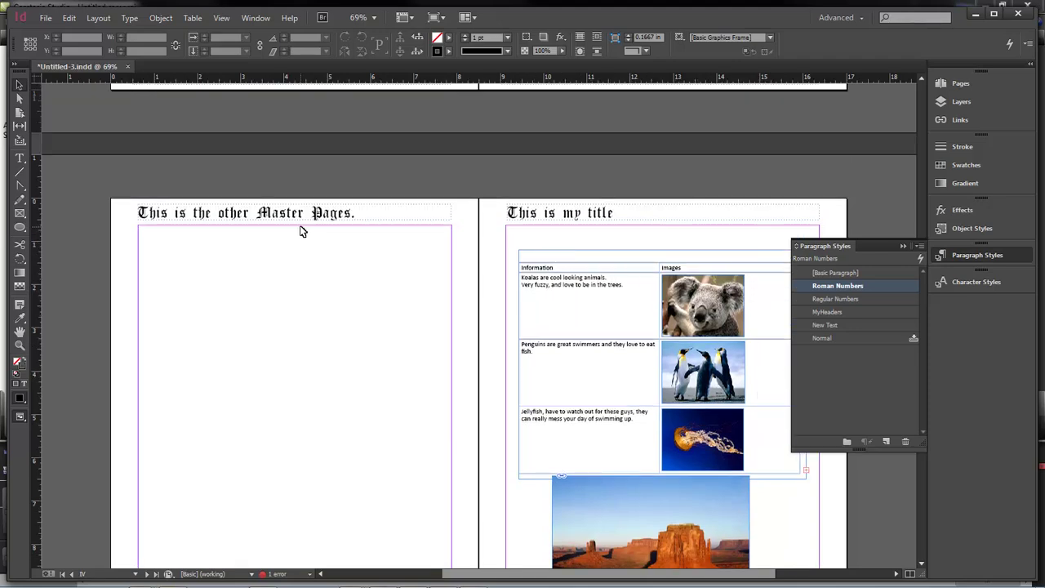
key("ctrl+1")
key("t")
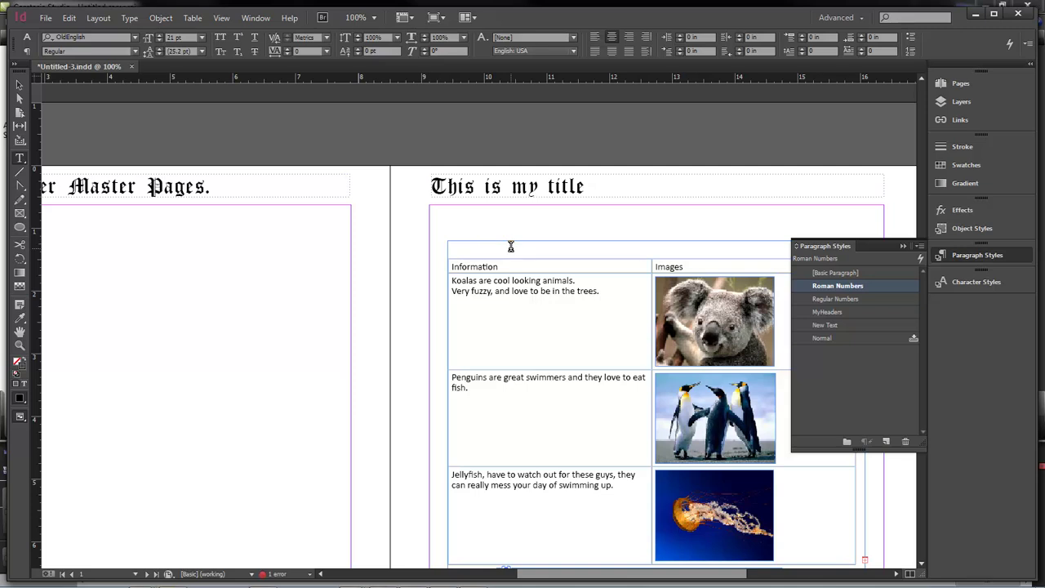
left_click_drag(431, 207, 883, 227)
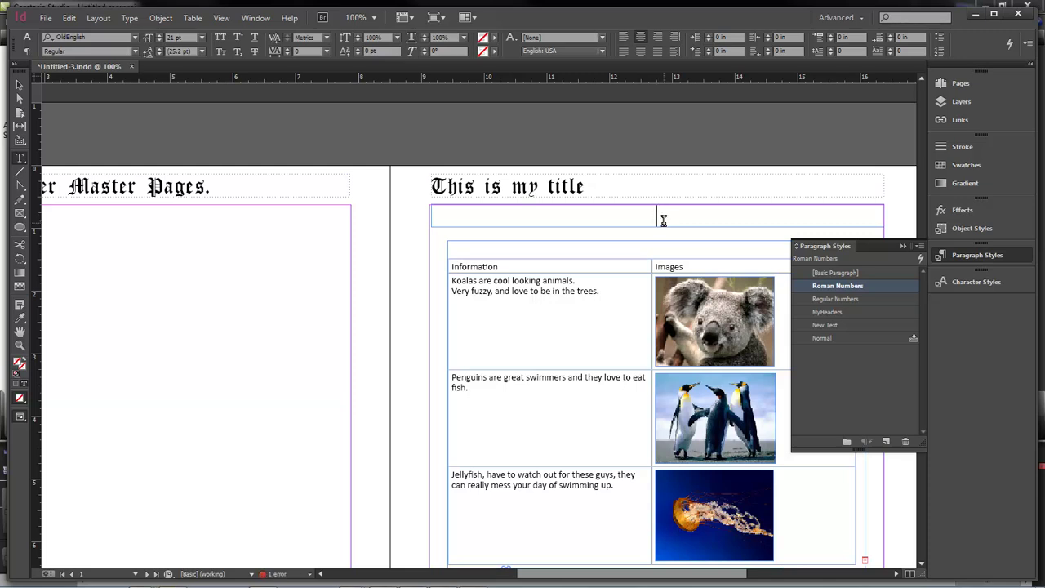
type("The wonderful world of animals")
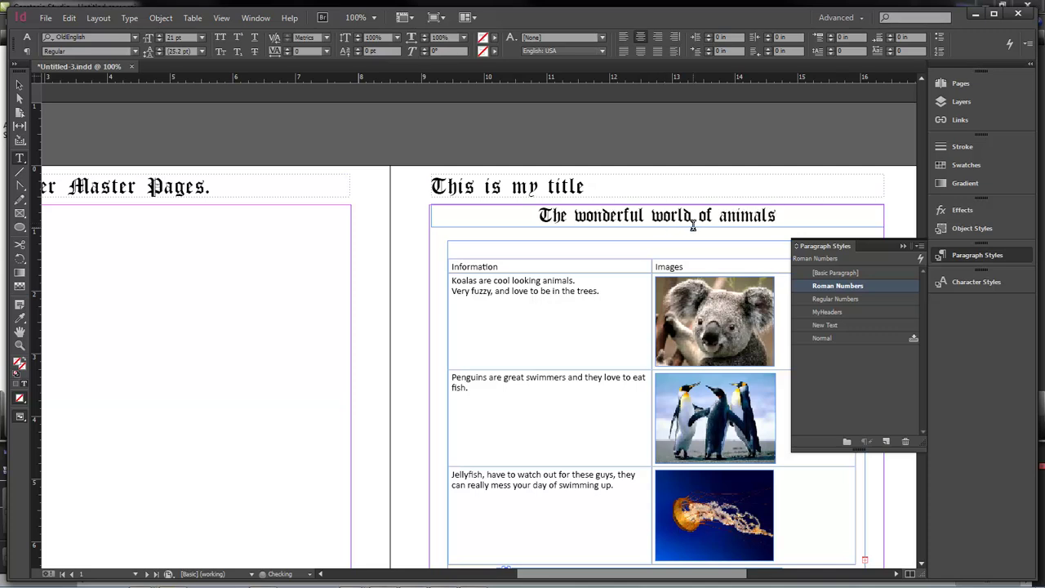
- Create a new paragraph style for the heading text and name it Header
left_click(854, 371)
left_click(887, 442)
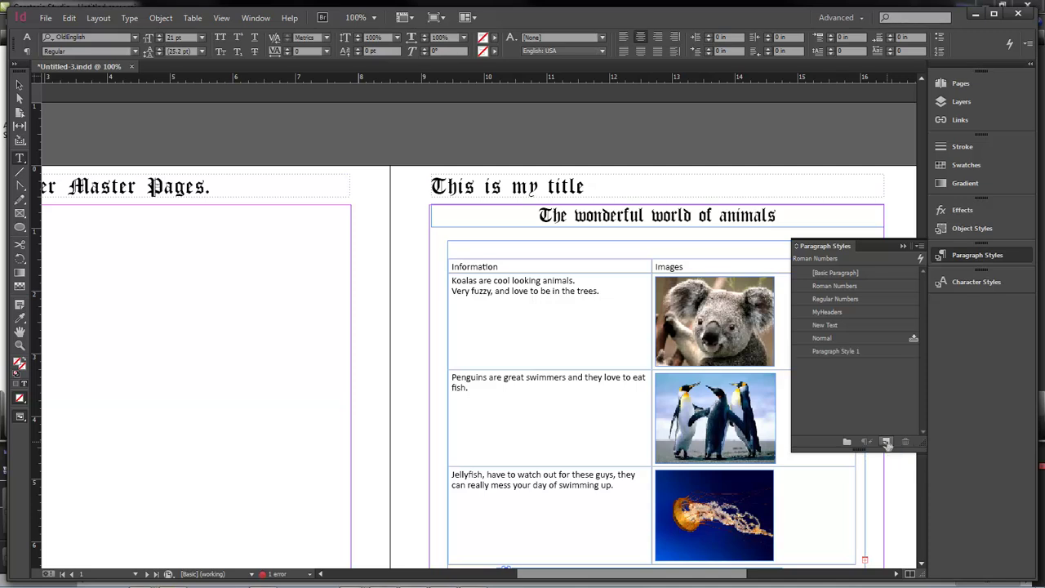
left_click(837, 351)
left_click(846, 351)
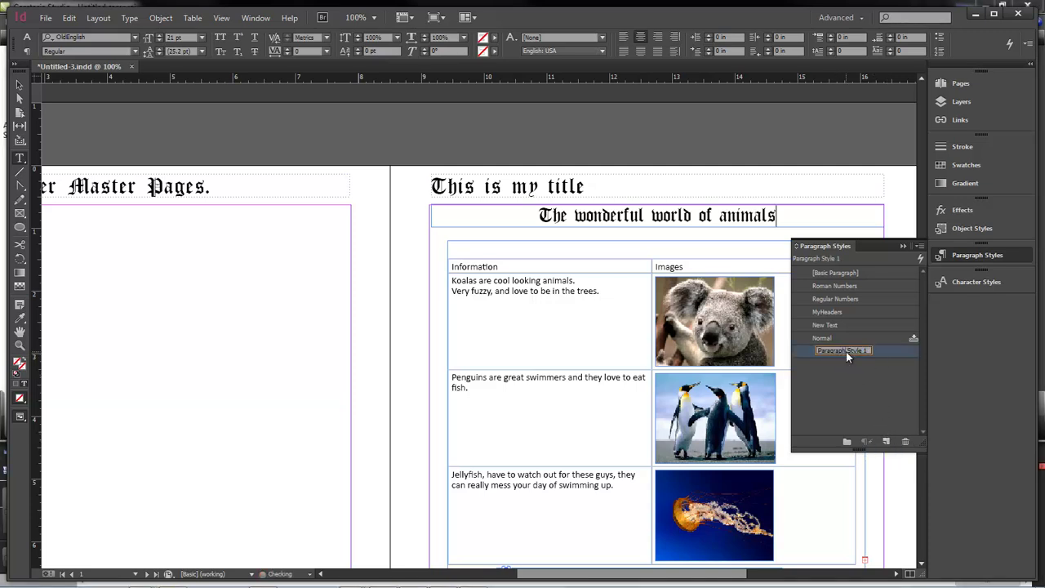
left_click_drag(870, 350, 800, 349)
type("Header")
key("Return")
- Set the Header paragraph style's font family to Minion Pro
double_click(834, 351)
left_click_drag(640, 180, 569, 256)
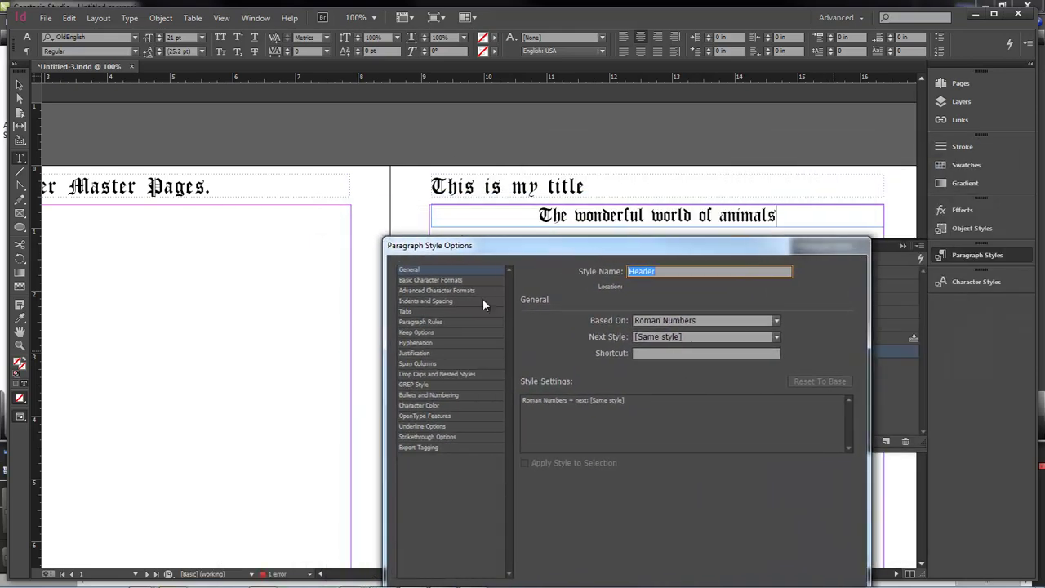
left_click(425, 281)
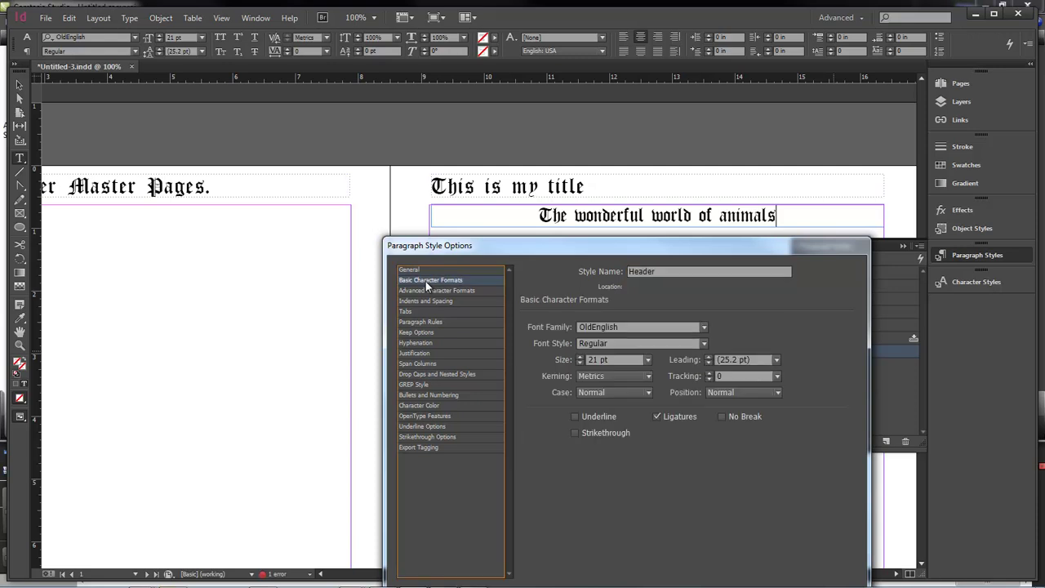
left_click(704, 326)
left_click_drag(719, 193, 719, 167)
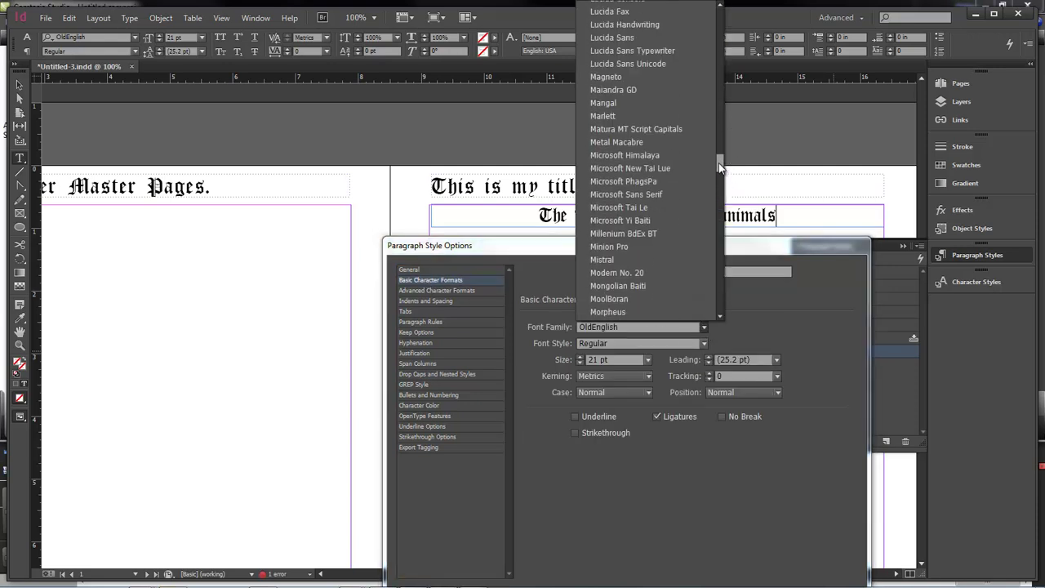
left_click(624, 247)
left_click_drag(672, 247, 658, 303)
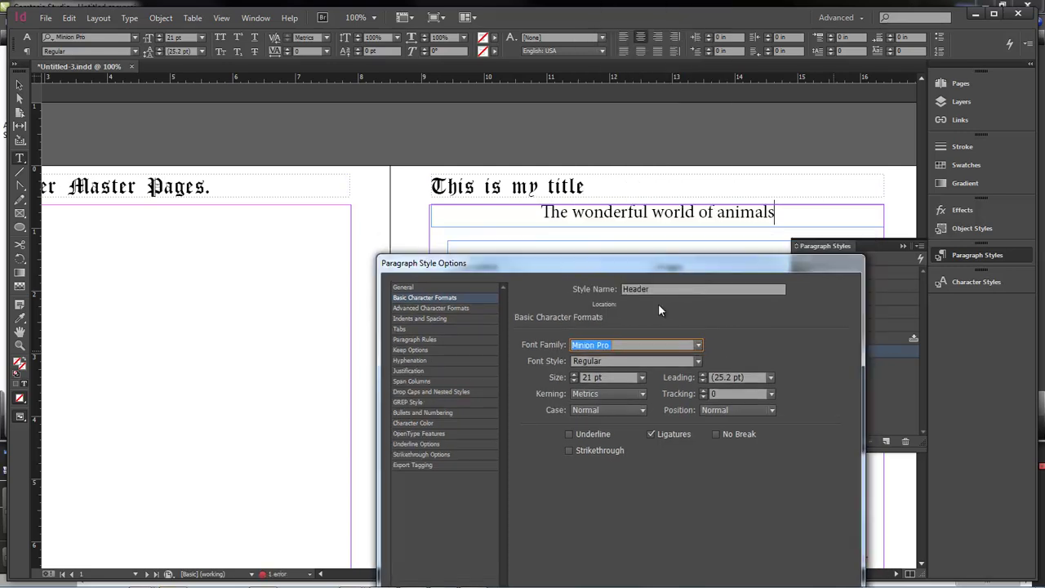
- Set the Header style's font style to Bold and size to 17 pt, and apply the style options
left_click(691, 362)
left_click(695, 363)
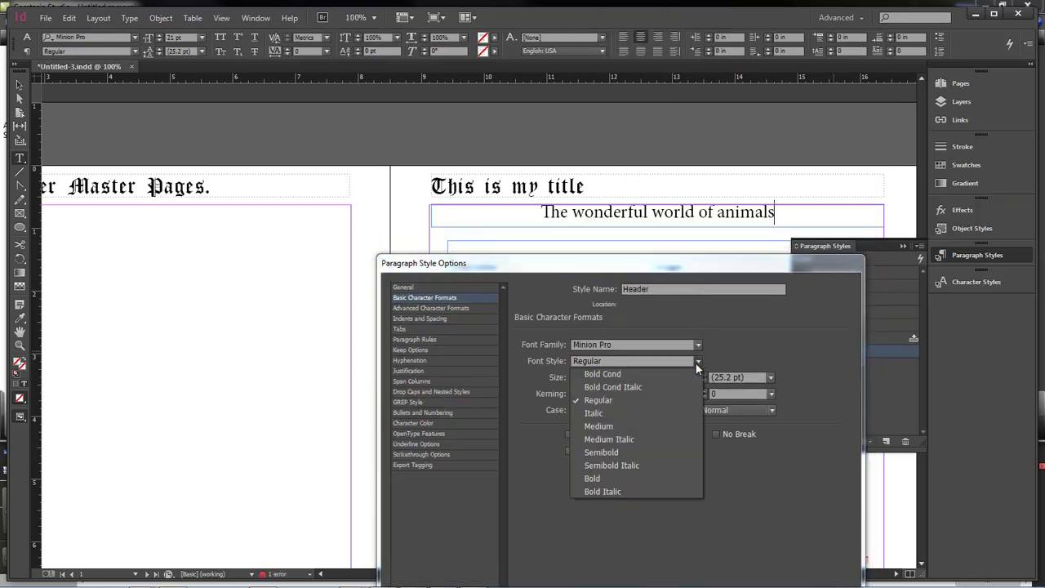
left_click(620, 478)
left_click_drag(701, 257, 688, 259)
left_click(561, 383)
left_click(562, 383)
left_click(561, 383)
left_click(562, 383)
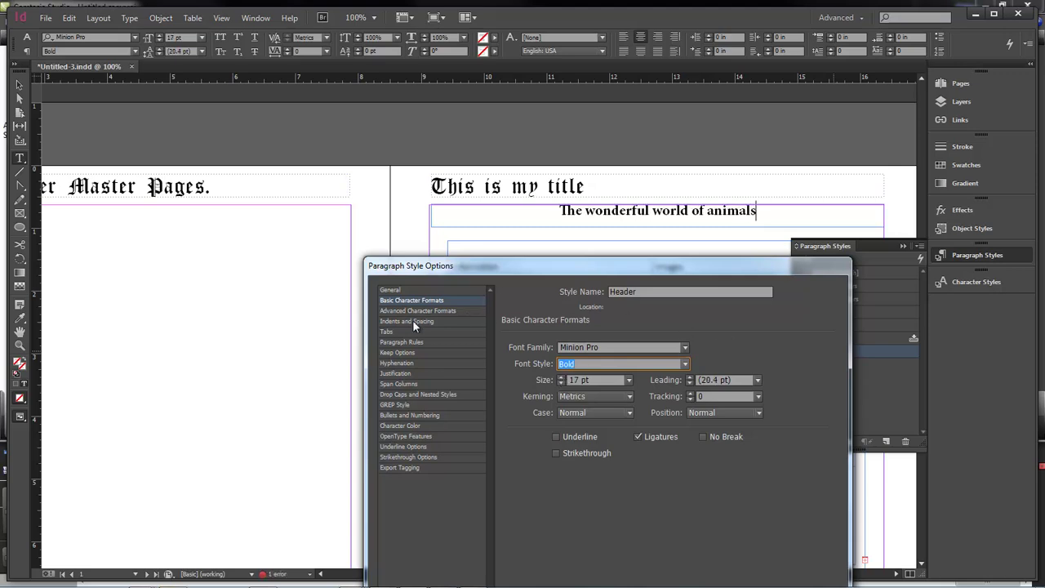
left_click_drag(775, 267, 662, 125)
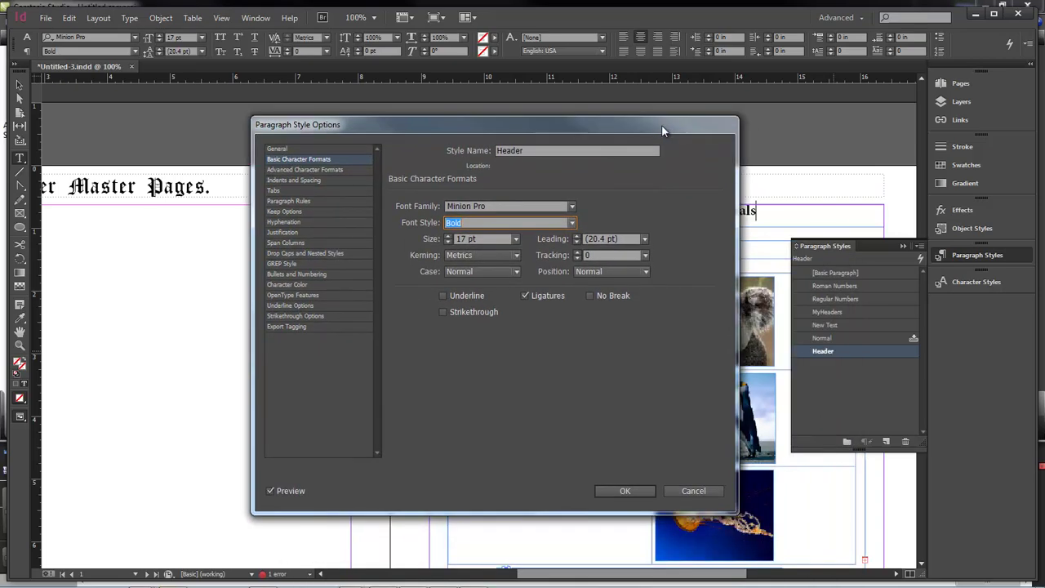
left_click(618, 493)
left_click(846, 390)
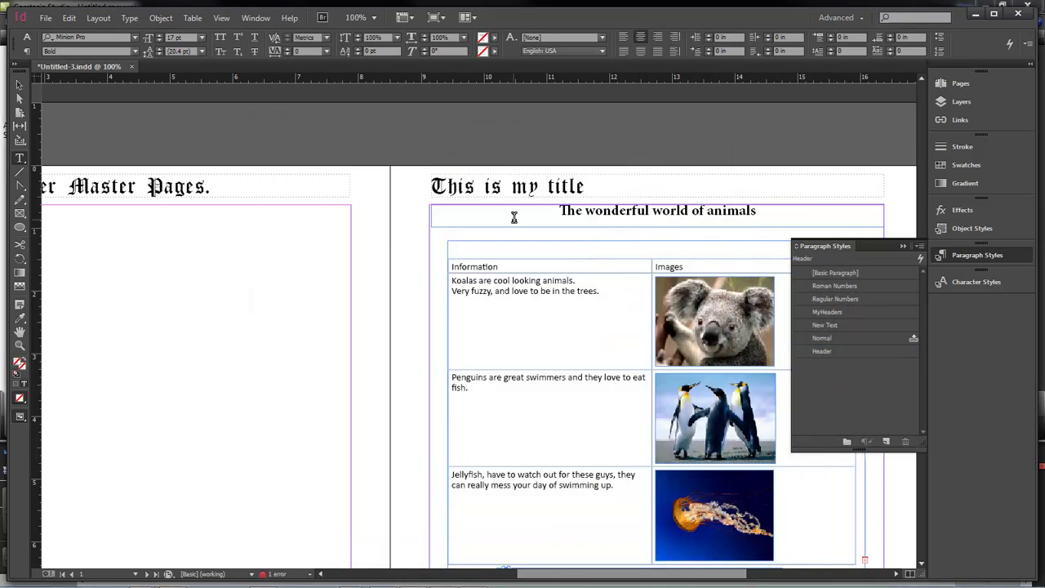
- Reduce the height of the "The wonderful world of animals" frame to fit its single line
left_click(644, 224)
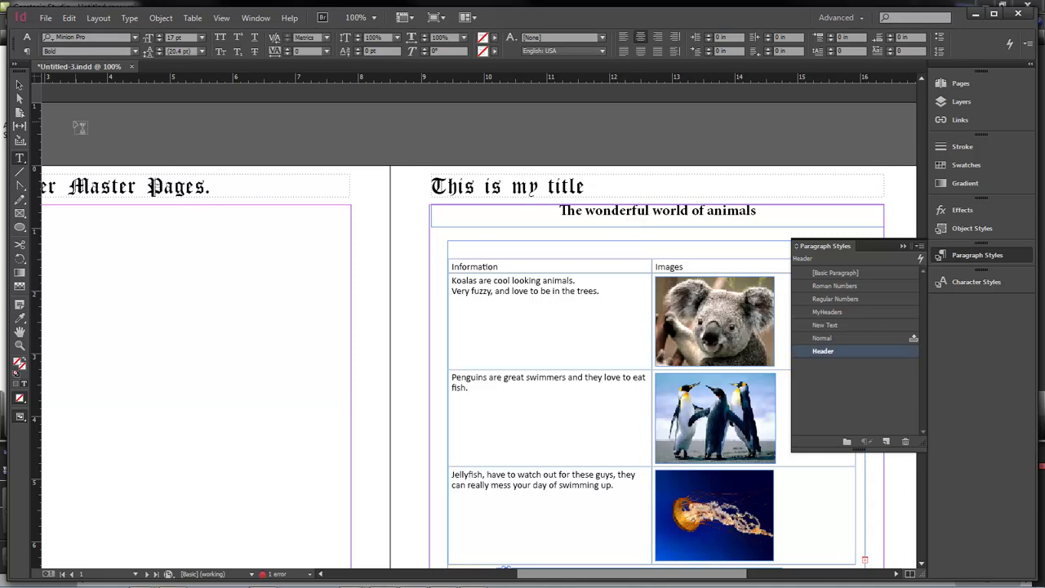
left_click(20, 84)
left_click_drag(655, 224, 655, 218)
left_click(659, 236)
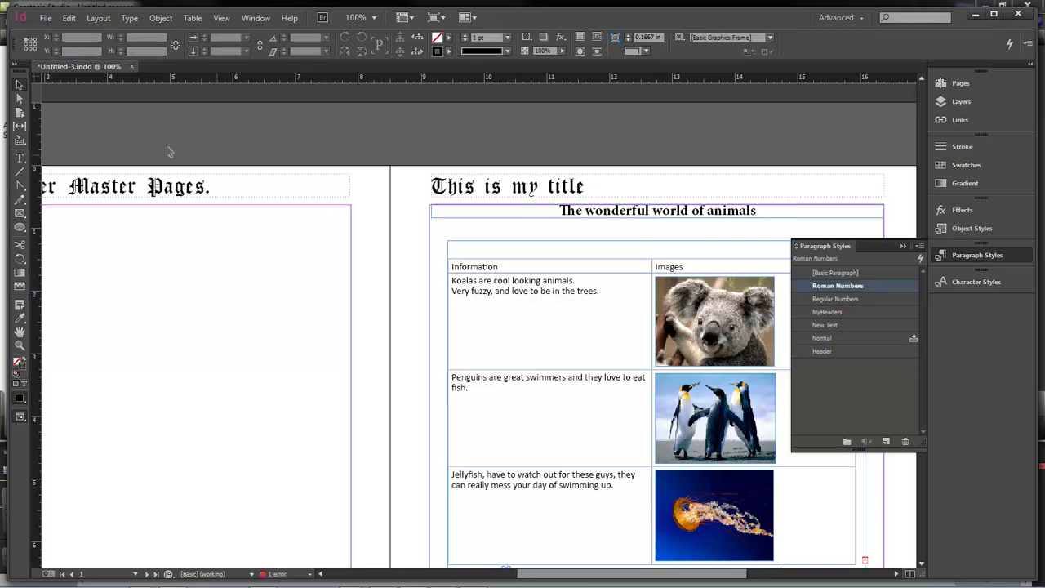
- Add a text frame about 7.2 × 0.37 in directly below the heading and enter "Animals of the world"
left_click(20, 158)
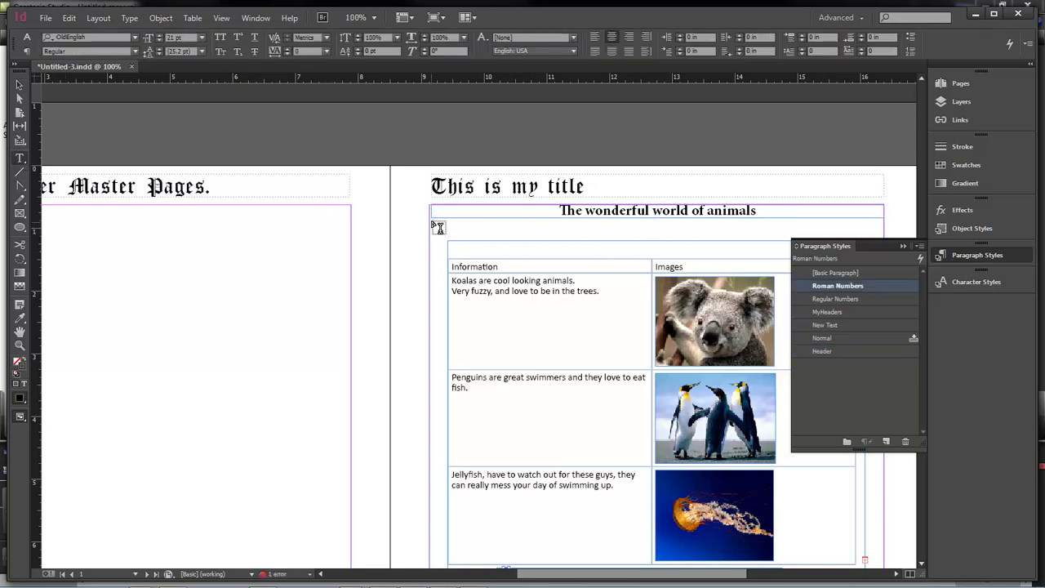
left_click_drag(431, 218, 879, 235)
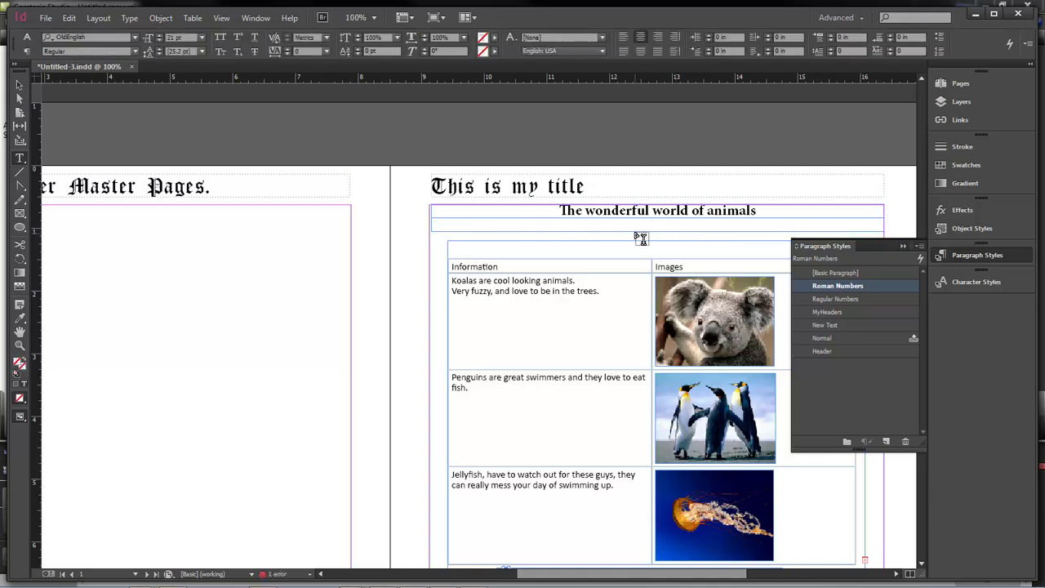
left_click(20, 86)
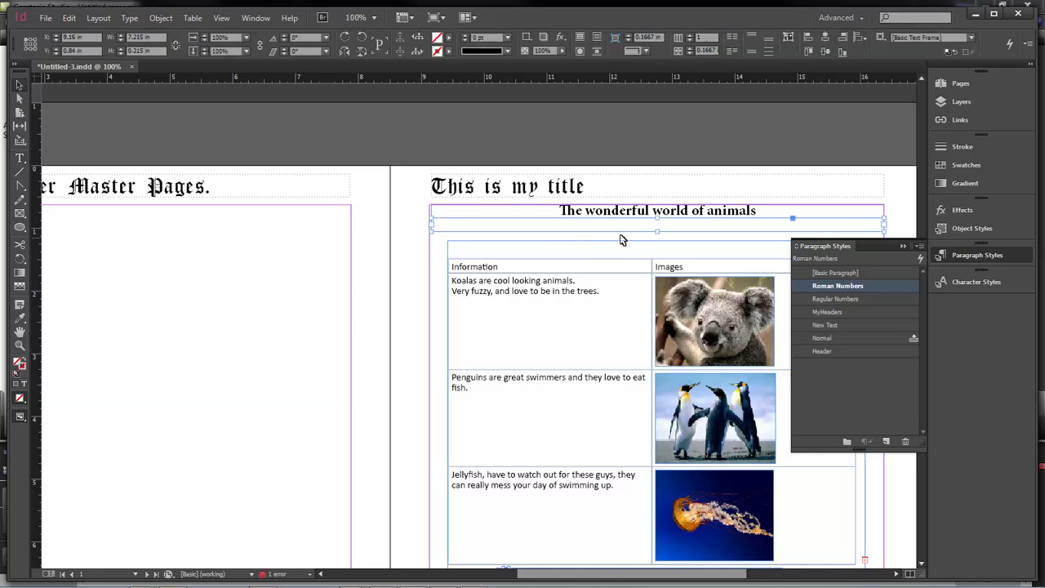
double_click(562, 224)
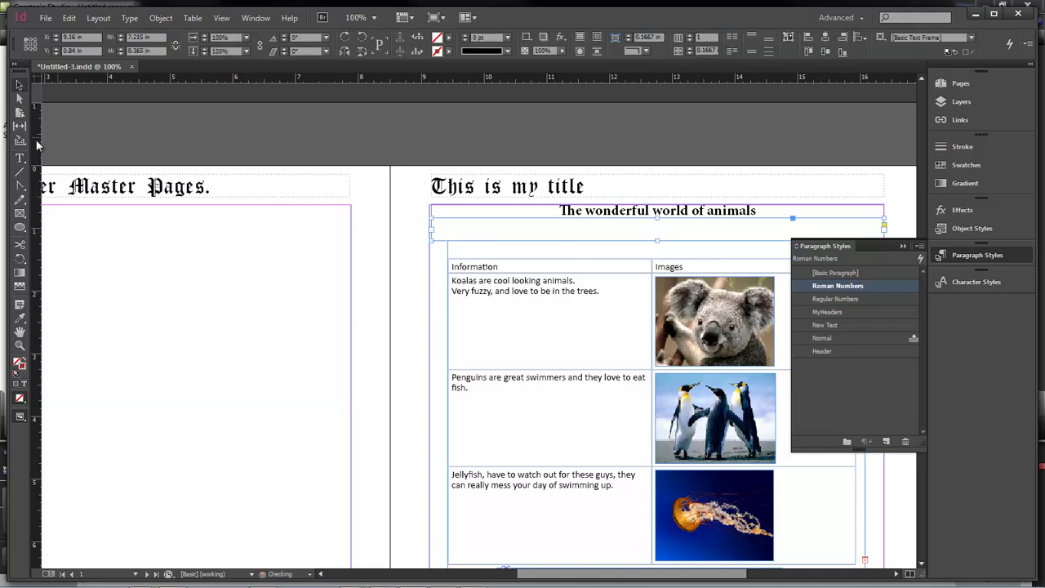
type("Animals of the world")
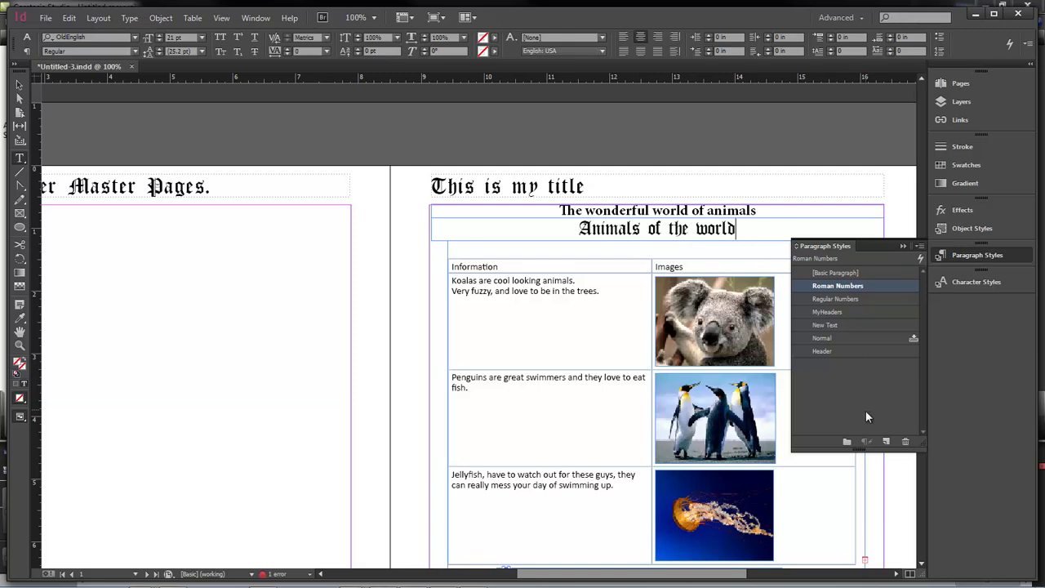
- Create a new paragraph style for the subheading text and name it SubHeader
left_click(886, 441)
double_click(879, 298)
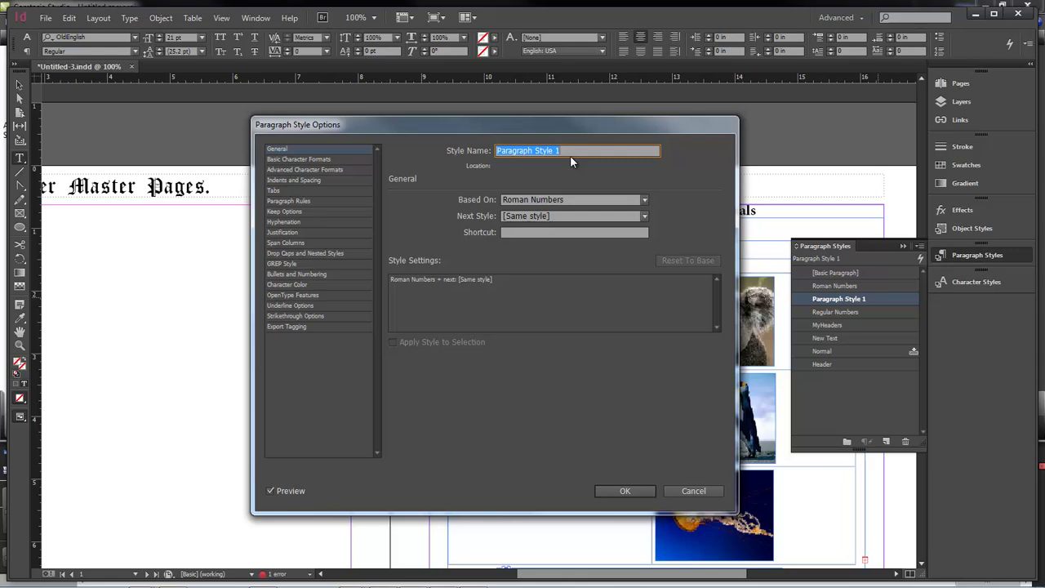
type("SubHeader")
- Set the SubHeader style's font family to Minion Pro and apply the style options
left_click(309, 169)
left_click_drag(407, 125, 243, 222)
left_click(151, 256)
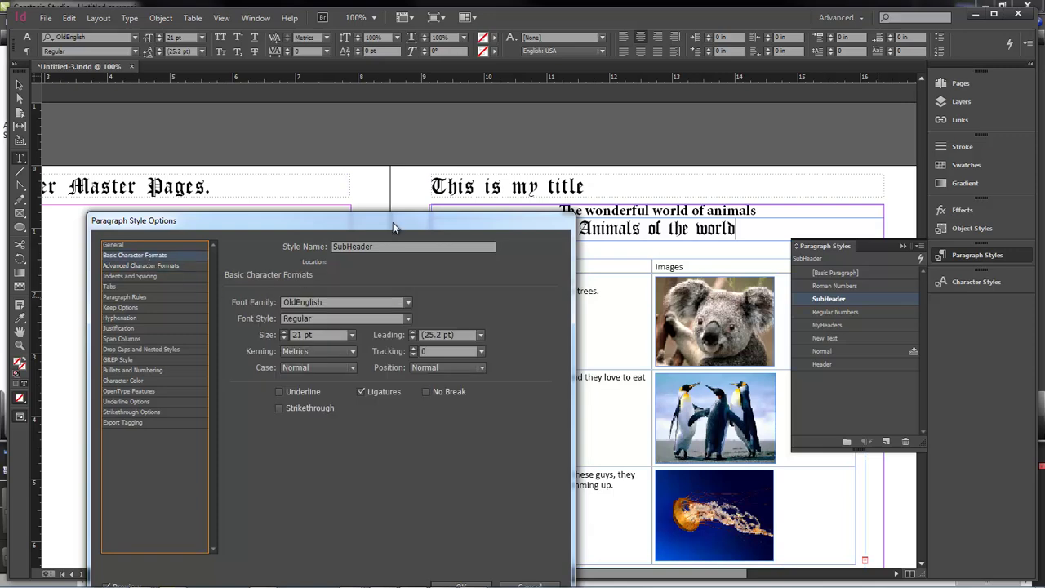
left_click_drag(393, 222, 490, 253)
left_click(506, 333)
left_click_drag(524, 186, 516, 159)
left_click(449, 123)
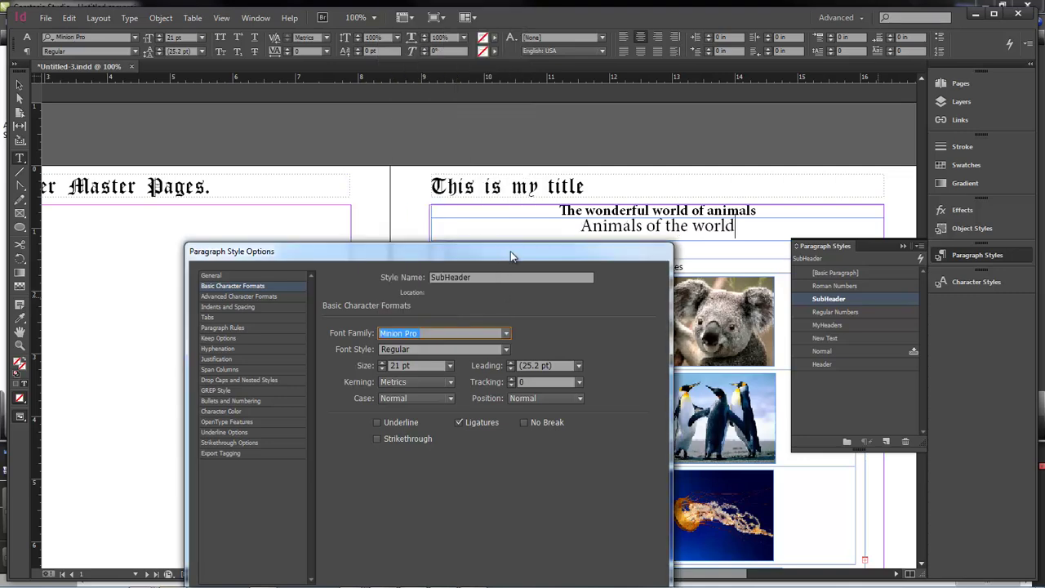
left_click_drag(511, 256, 582, 269)
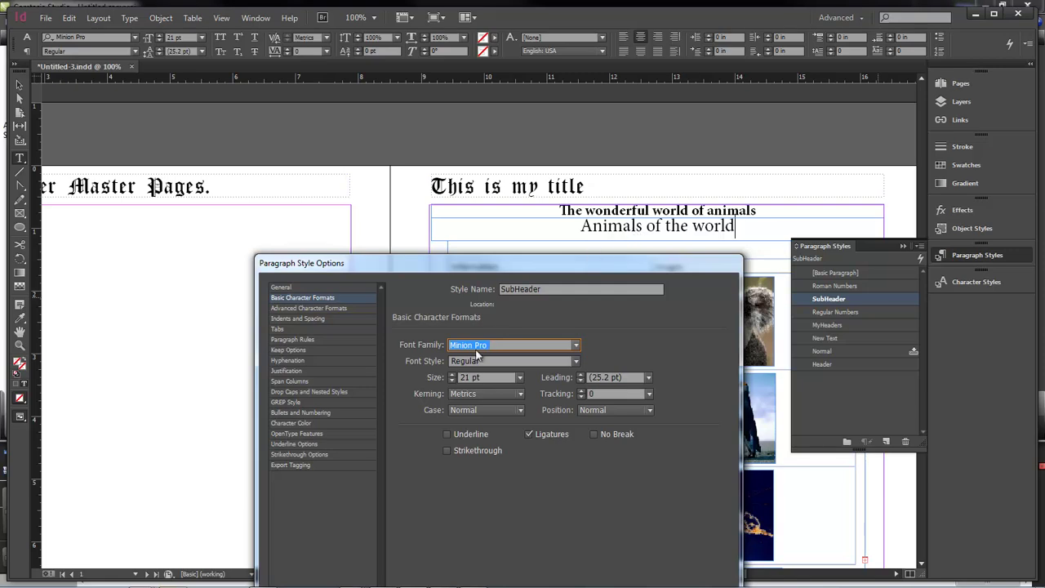
left_click_drag(631, 264, 588, 124)
left_click(560, 495)
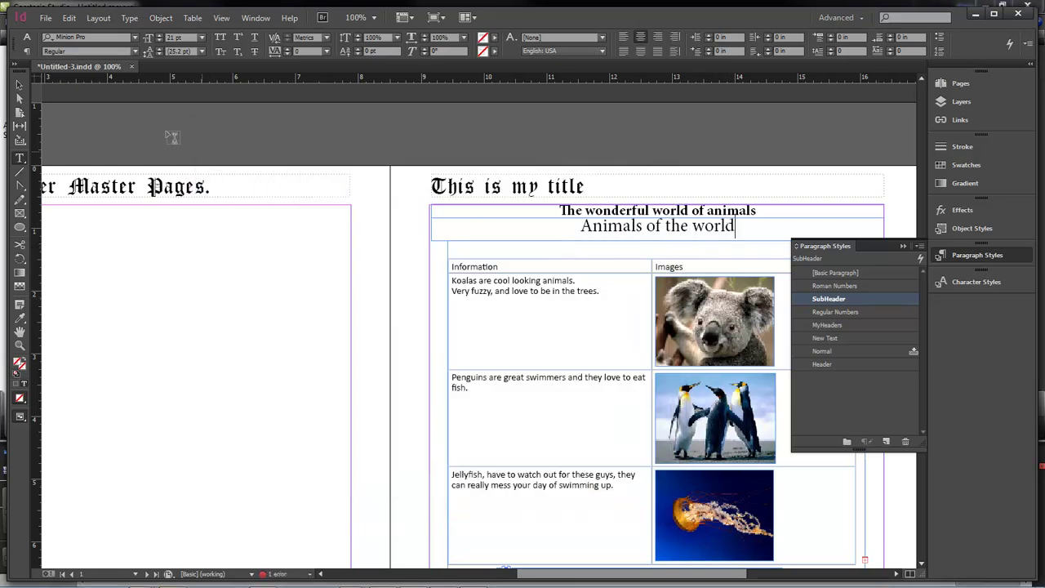
- Nudge the "Animals of the world" frame slightly down, away from the heading frame, and deselect it
left_click(19, 85)
left_click_drag(640, 240, 640, 242)
key("Down")
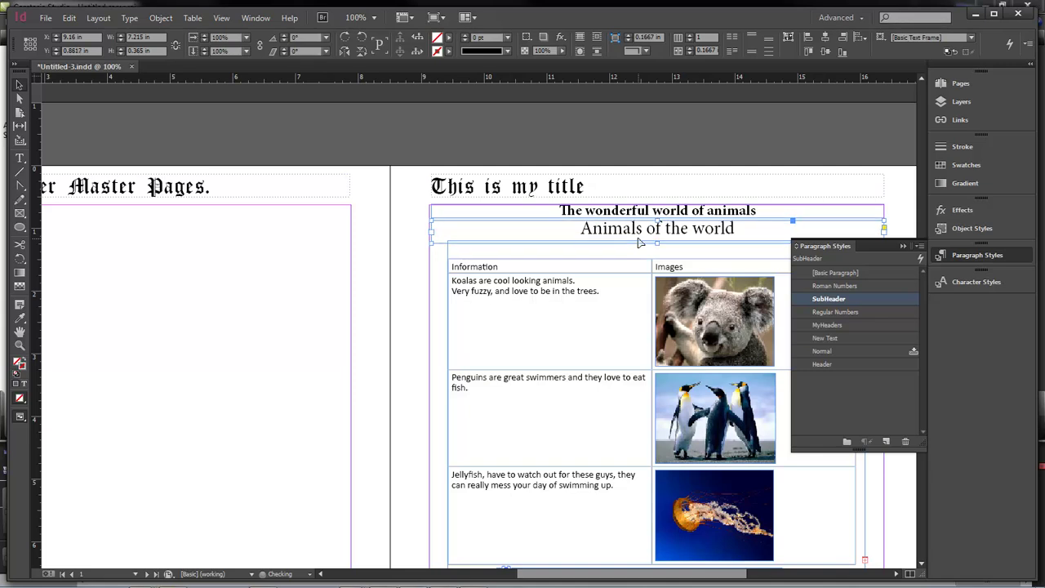
left_click(658, 139)
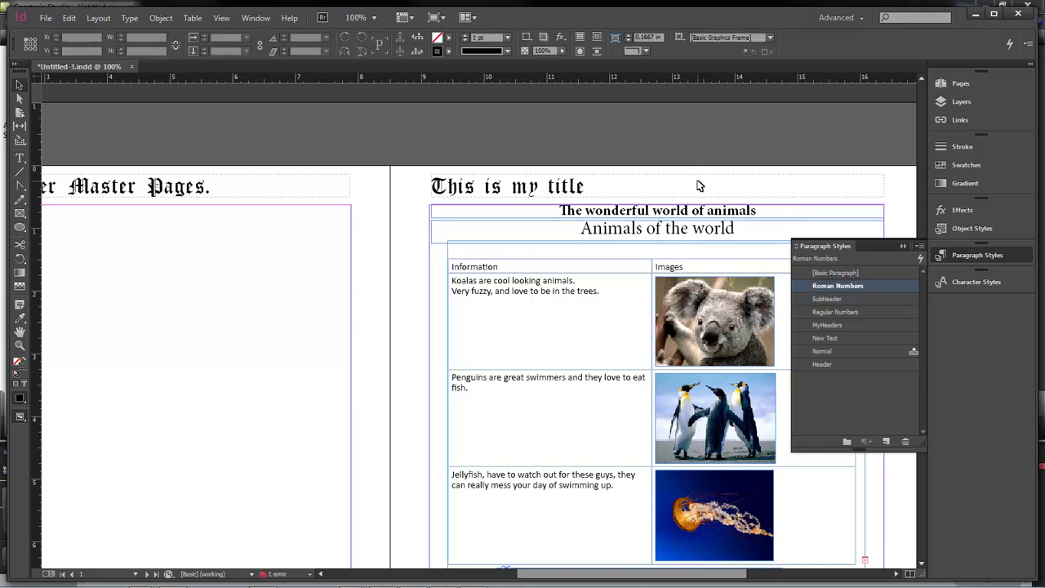
- Select and copy the "Animals of the world" text frame on page 1
left_click(710, 236)
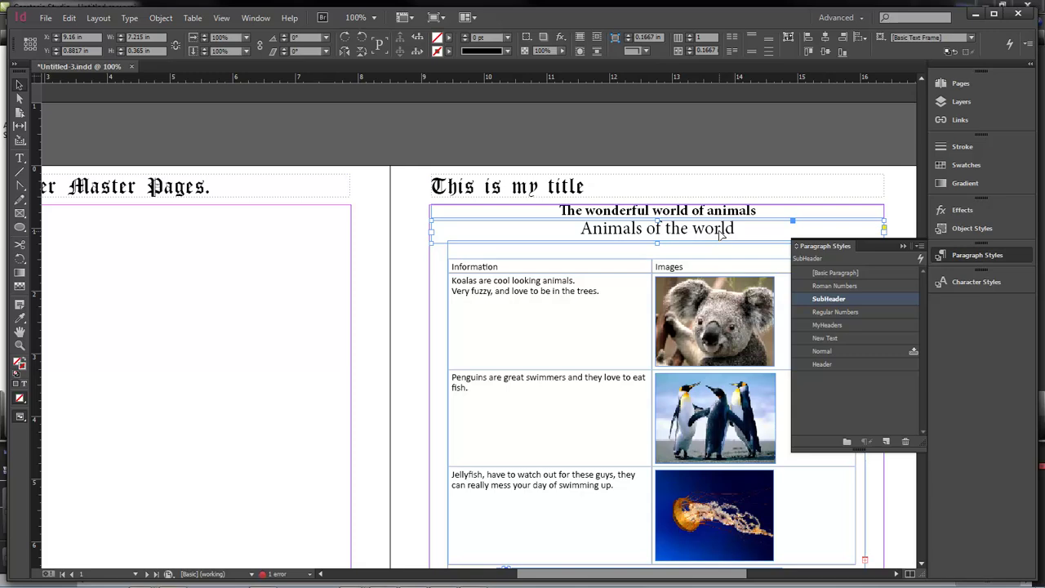
left_click(740, 217)
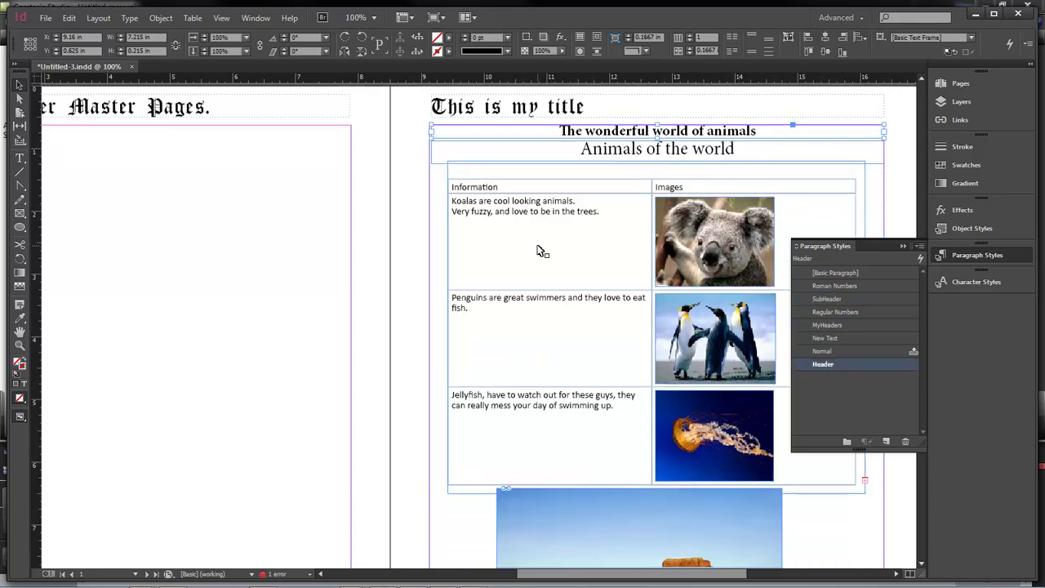
left_click(594, 237)
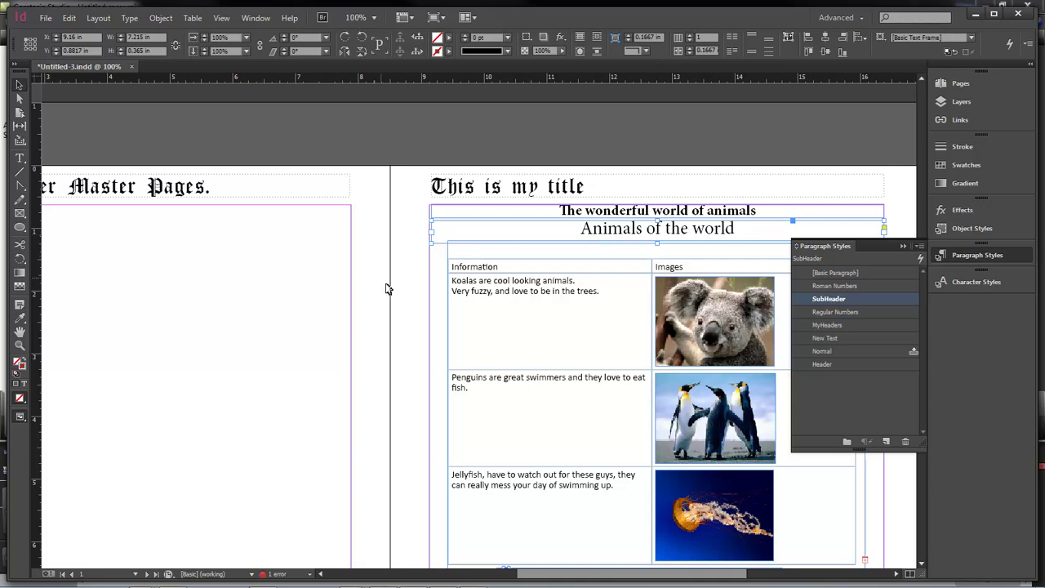
- Lower the top edge of the body text frame on page 2 to leave space for a subheading above the text
scroll(354, 294, "down", 1)
scroll(354, 294, "down", 15)
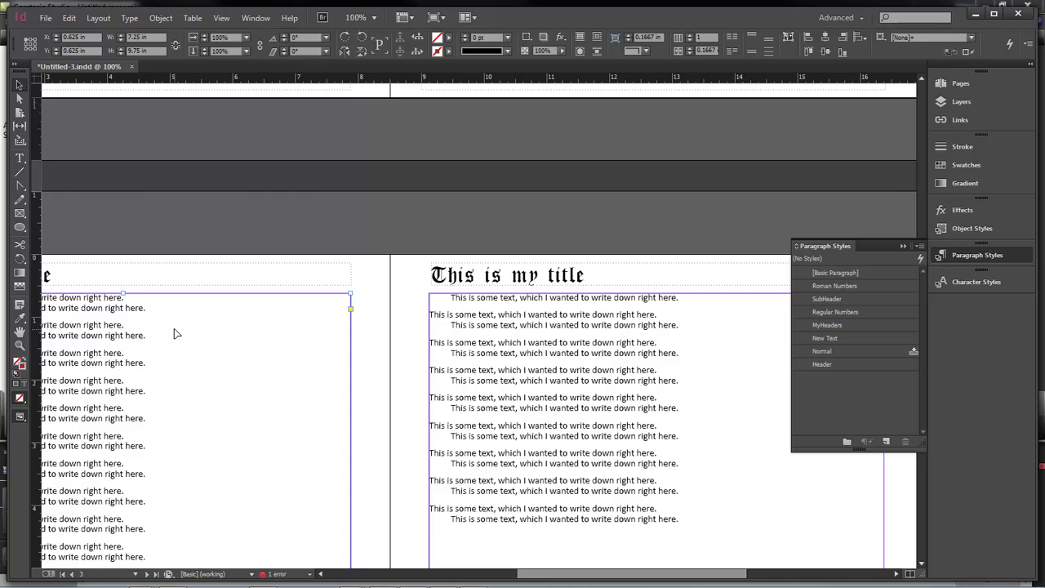
left_click(350, 422)
scroll(556, 572, "left", 1)
scroll(557, 575, "left", 5)
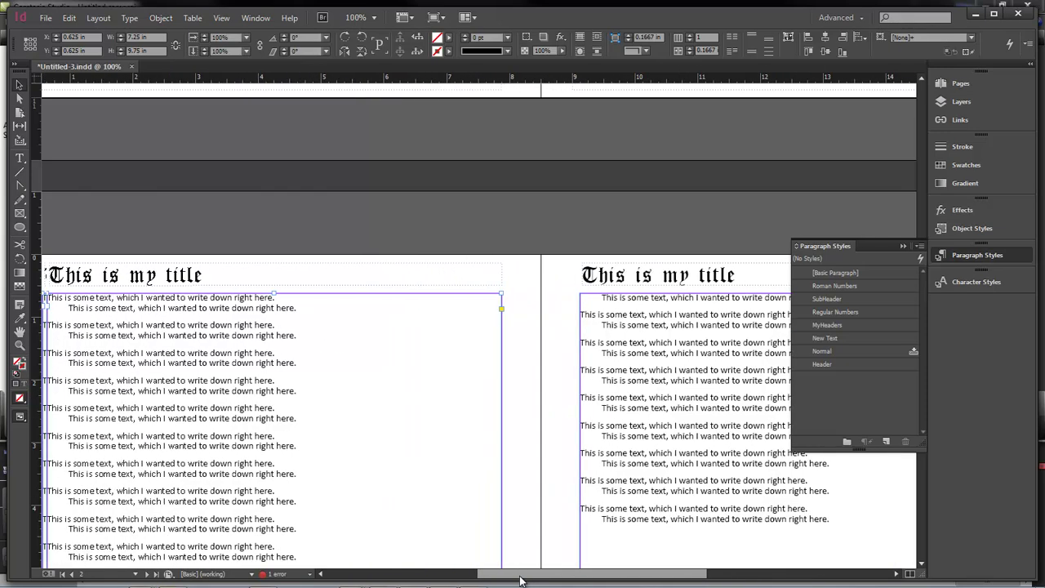
left_click_drag(380, 298, 380, 338)
- Paste the copied subheading frame on page 2 and align it with the top margin above the body text
left_click(249, 317)
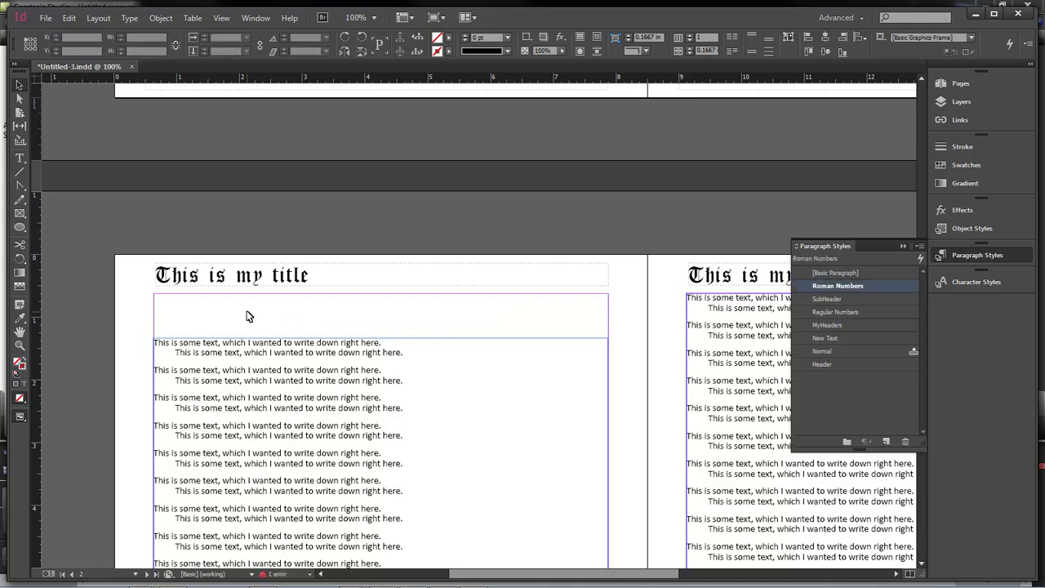
key("ctrl+v")
left_click_drag(496, 382, 397, 311)
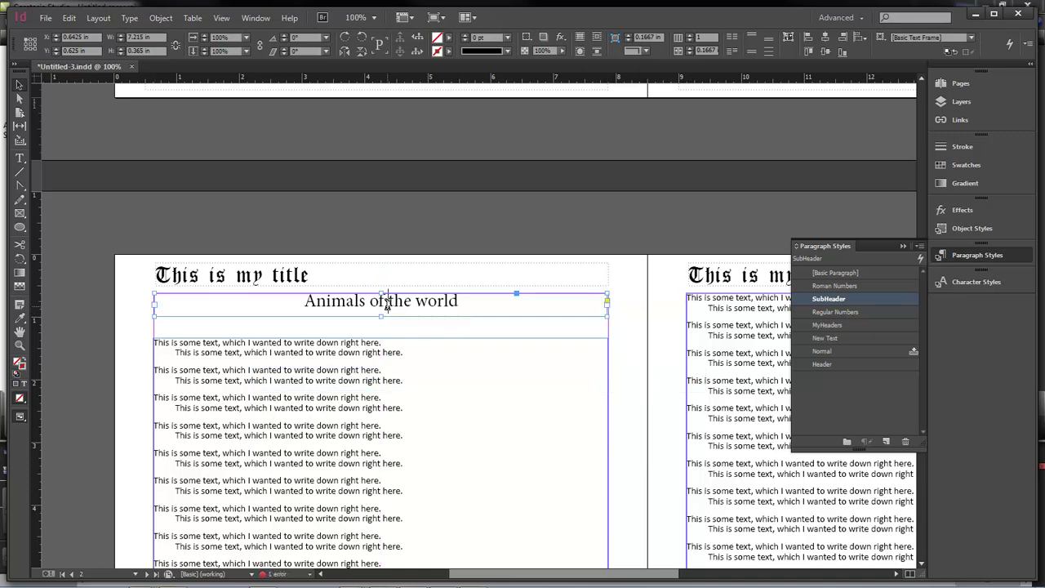
- Replace the text of the pasted subheading on page 2 with "Information on our animals"
double_click(387, 304)
left_click_drag(458, 300, 303, 300)
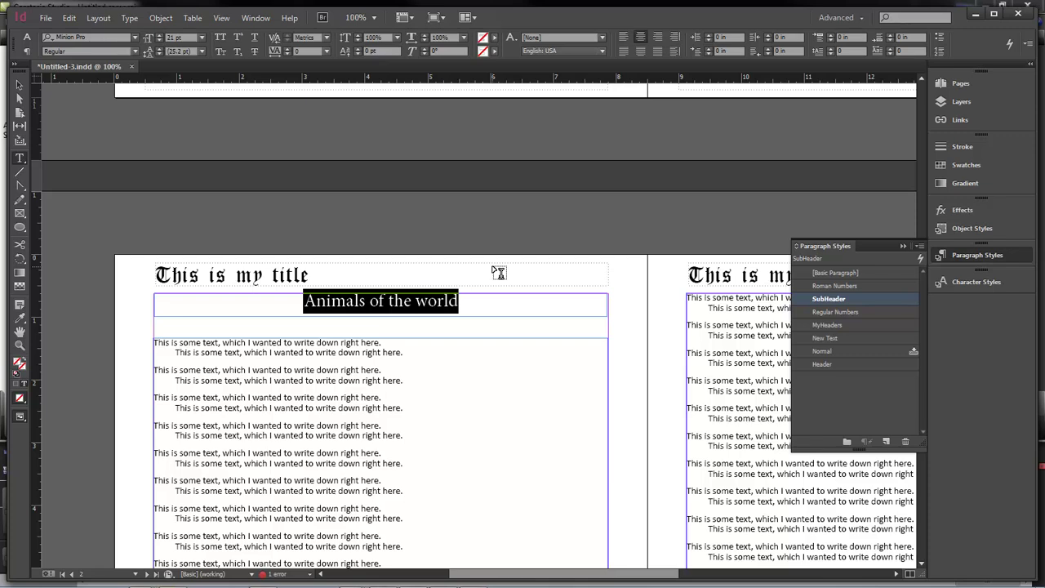
type("Information ")
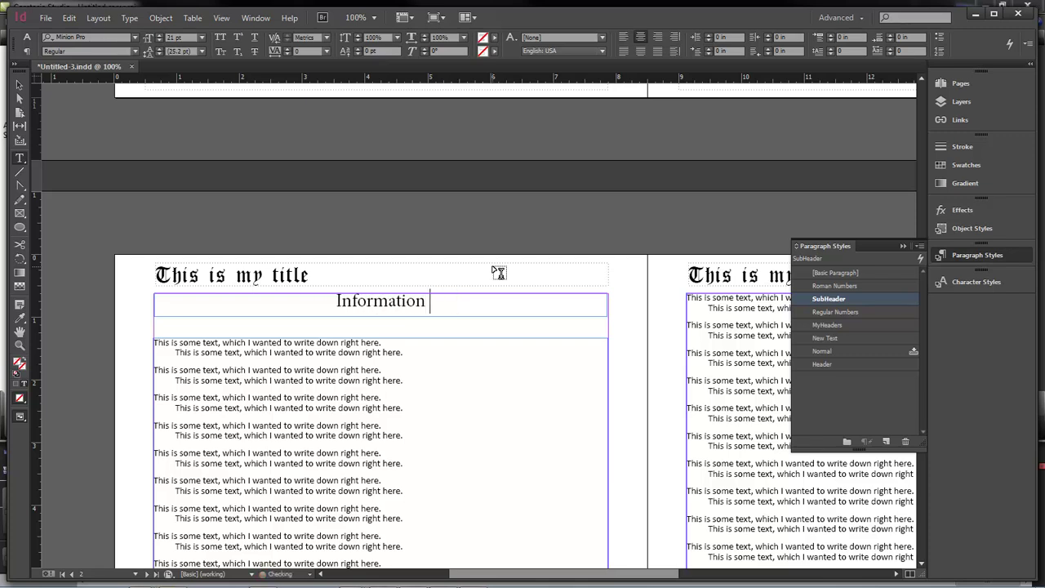
type("on our an")
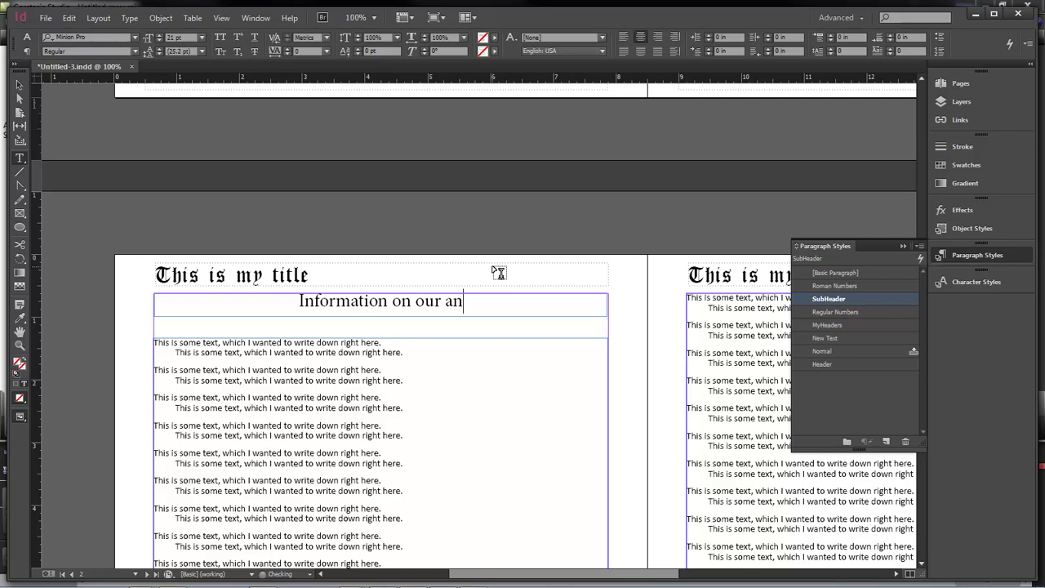
type("imals")
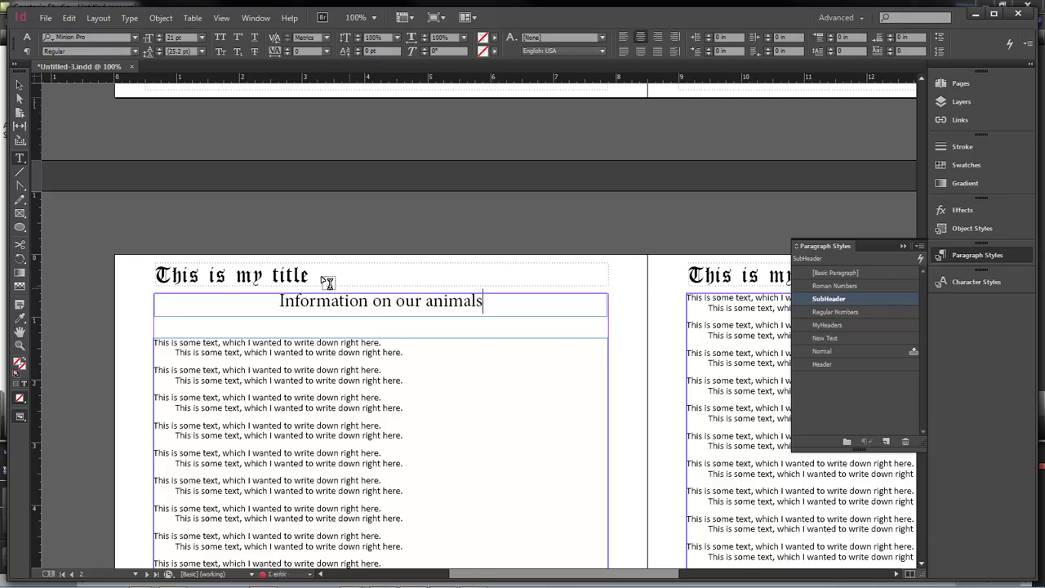
left_click(18, 86)
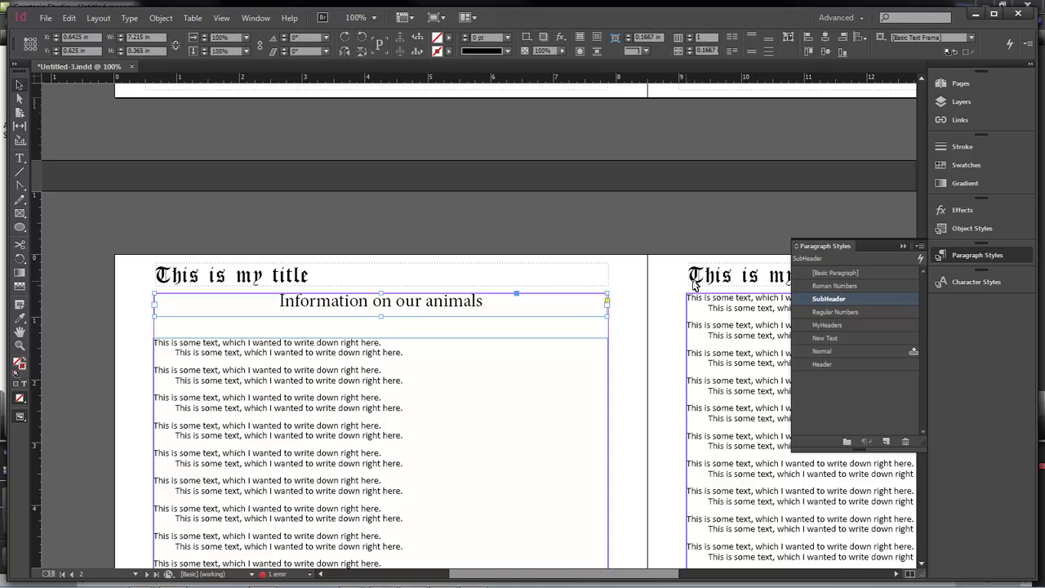
scroll(695, 286, "up", 10)
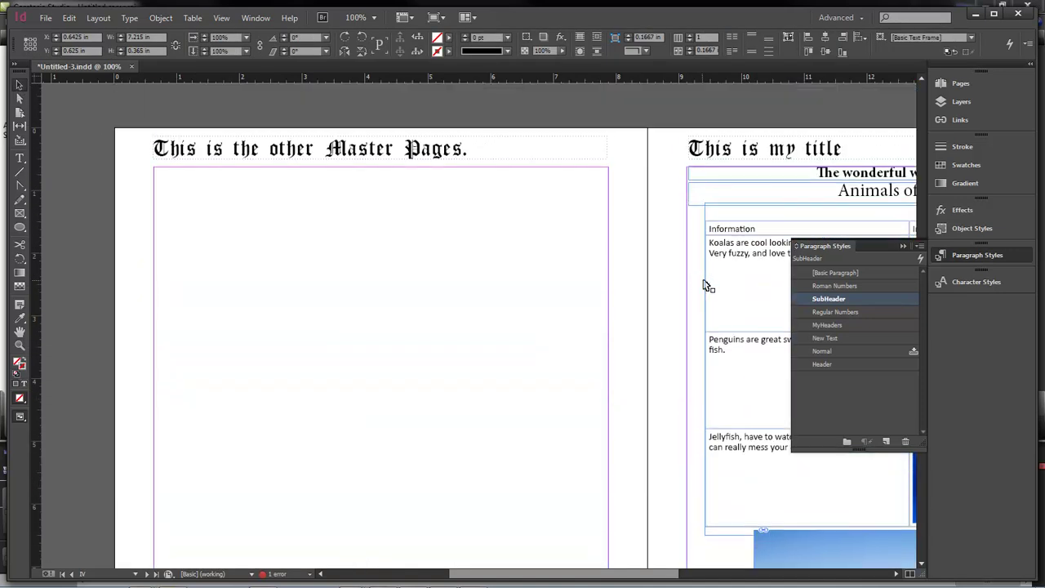
left_click(850, 178)
scroll(495, 343, "down", 10)
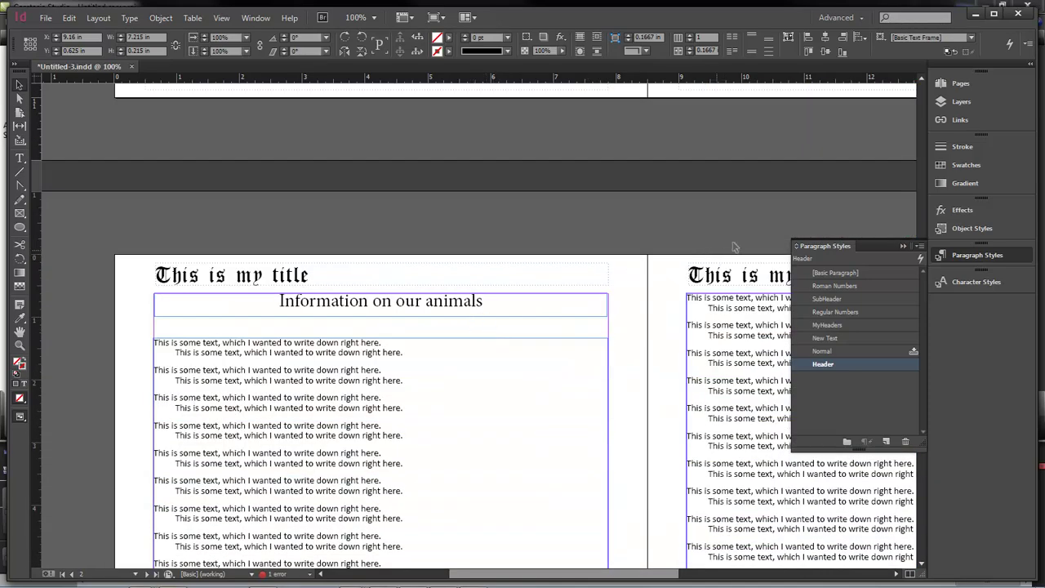
- Draw a text frame about 6.4 × 3.4 in near the upper margin of page II for the table of contents
scroll(792, 205, "up", 15)
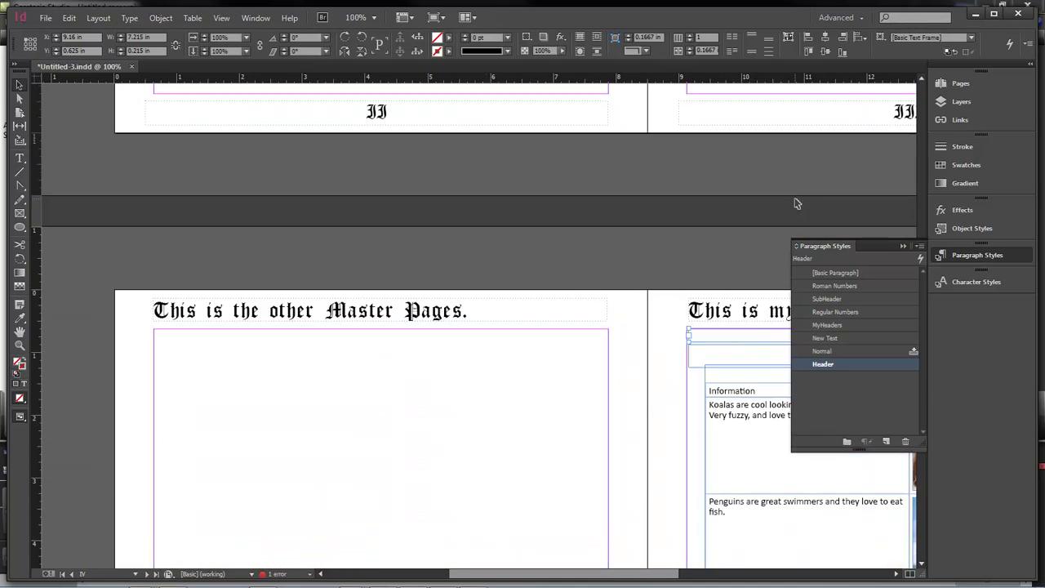
scroll(922, 193, "down", 1)
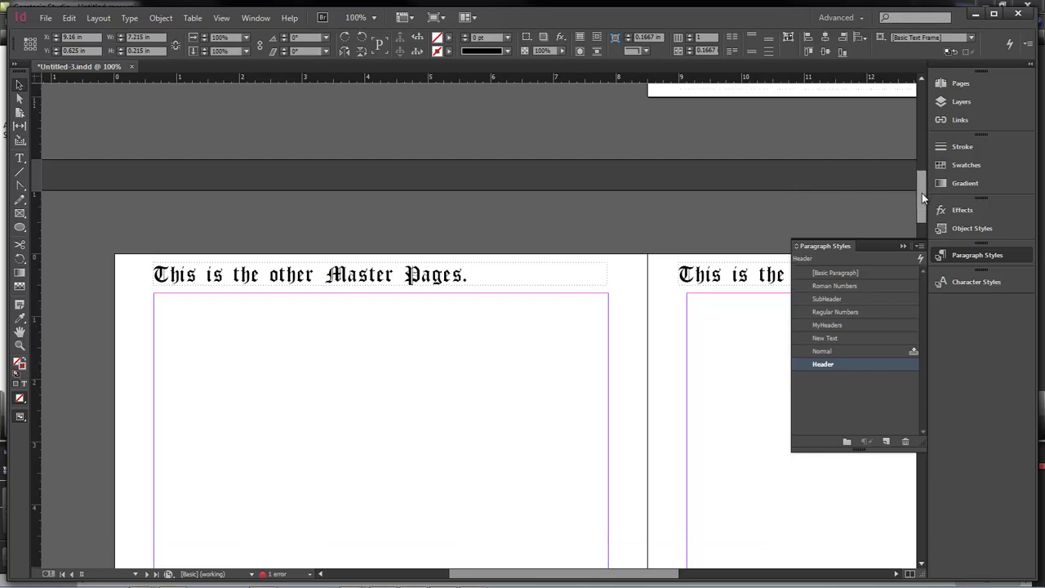
left_click(961, 83)
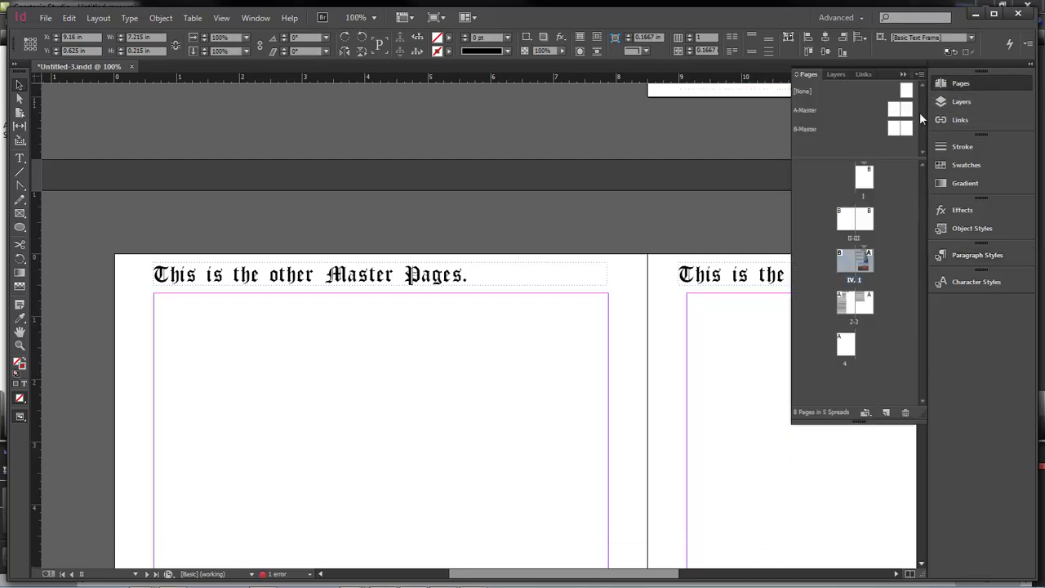
left_click(866, 176)
left_click(852, 221)
double_click(852, 220)
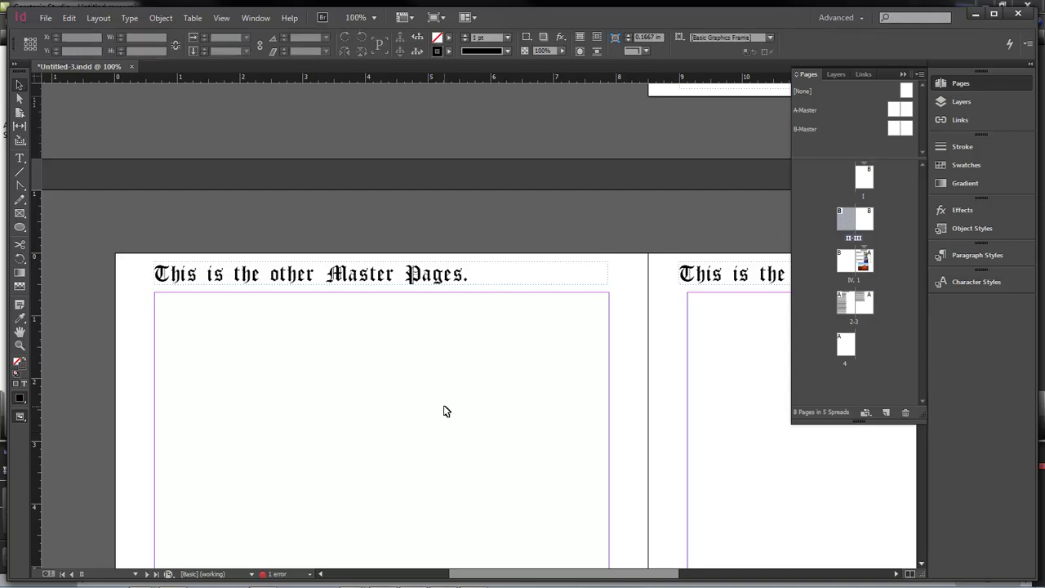
scroll(446, 410, "down", 5)
scroll(446, 411, "up", 1)
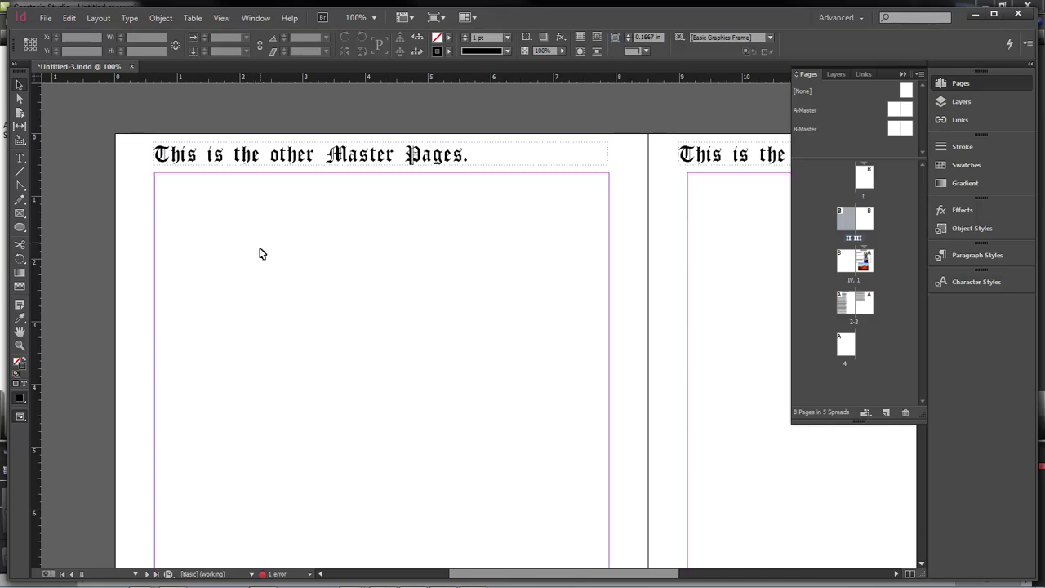
left_click(19, 157)
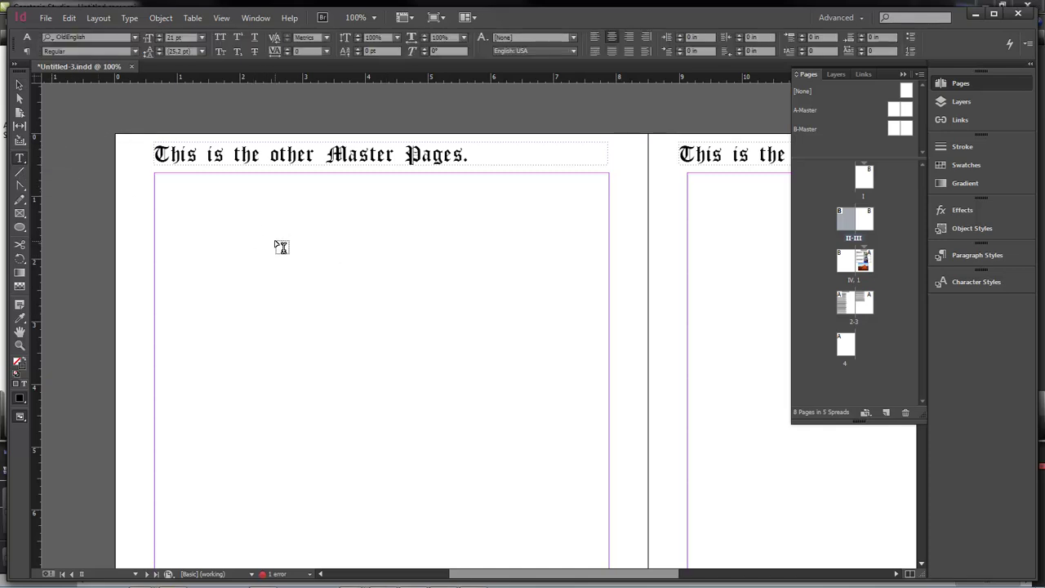
left_click_drag(162, 181, 563, 396)
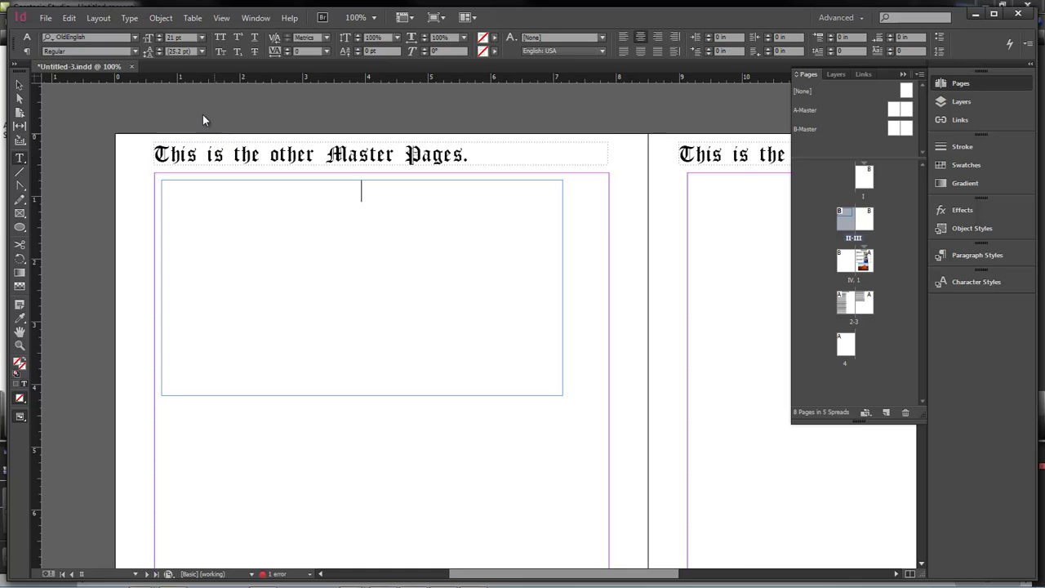
- Open TOC Style 1 for editing and set the separator between entry and page number to an em dash
left_click(98, 18)
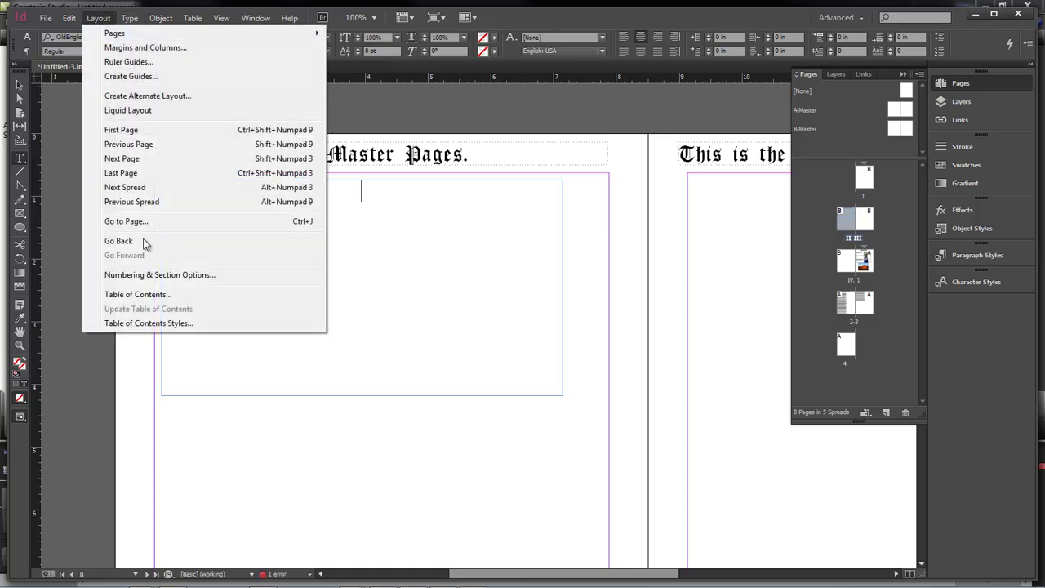
left_click(148, 323)
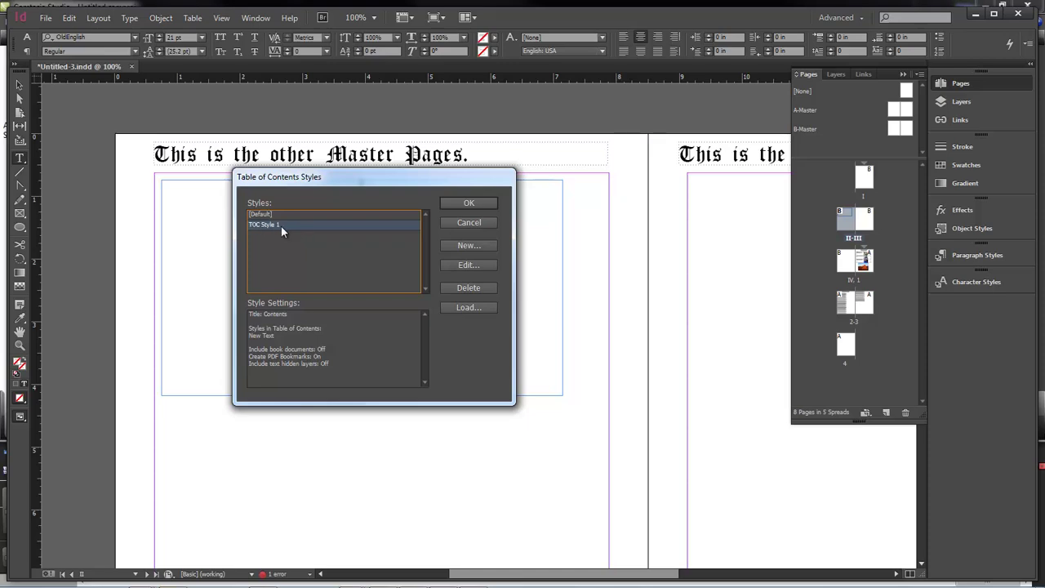
double_click(281, 226)
left_click_drag(471, 122, 529, 84)
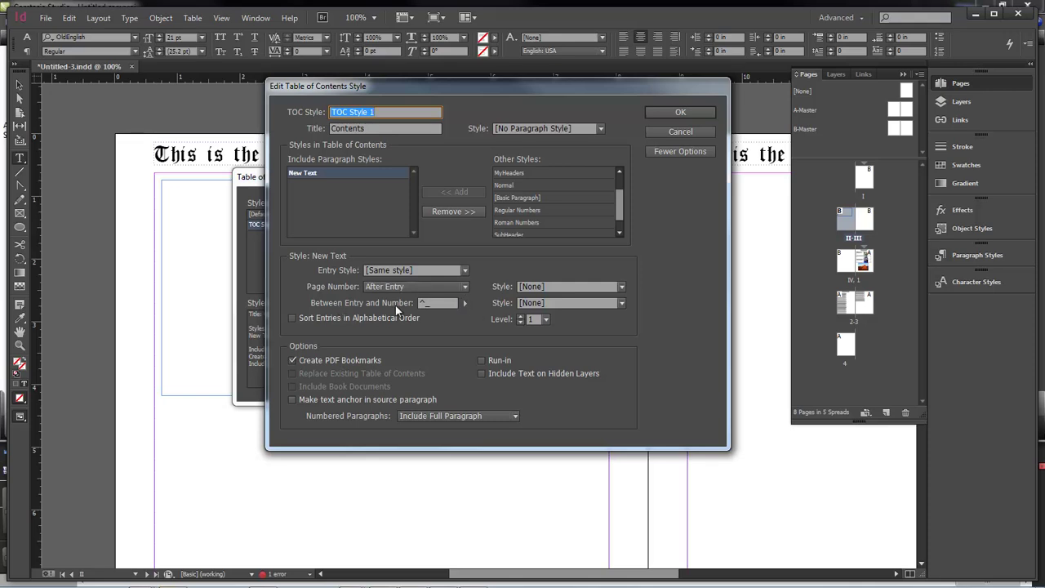
left_click(464, 304)
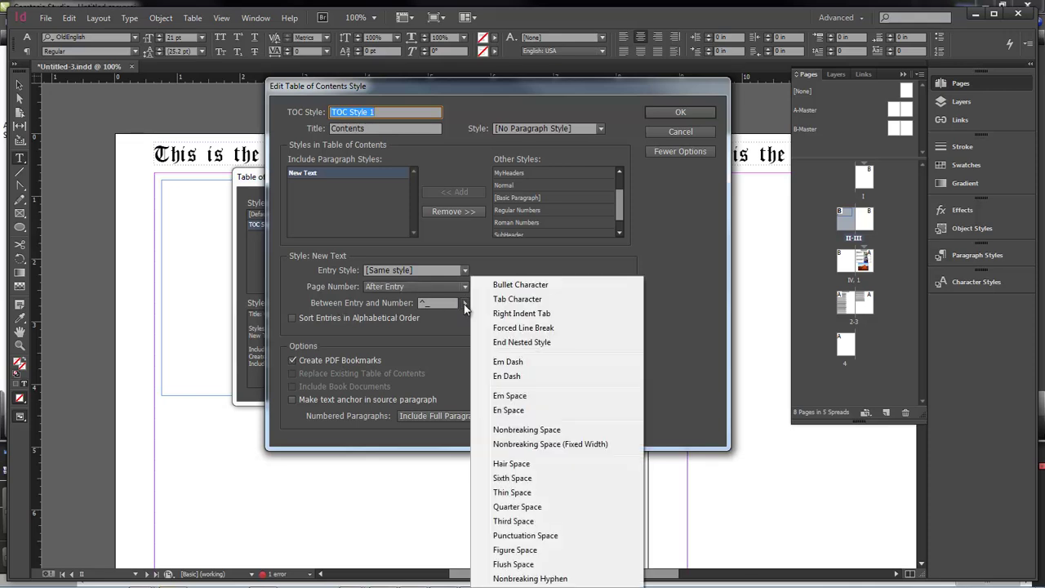
left_click(525, 364)
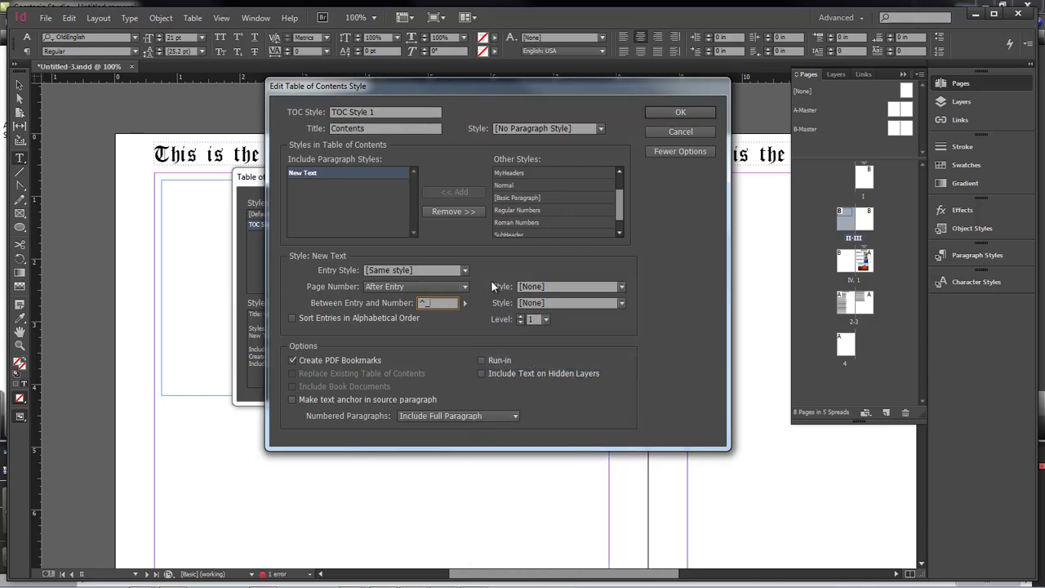
- Include the Header paragraph style in TOC Style 1 and remove New Text from the included styles
left_click_drag(619, 203, 620, 191)
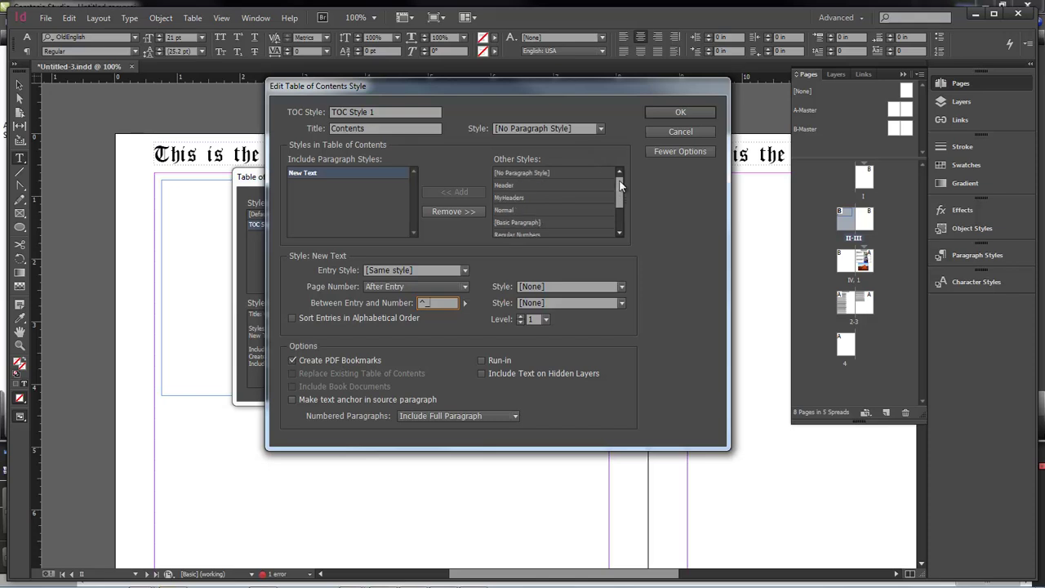
left_click(504, 186)
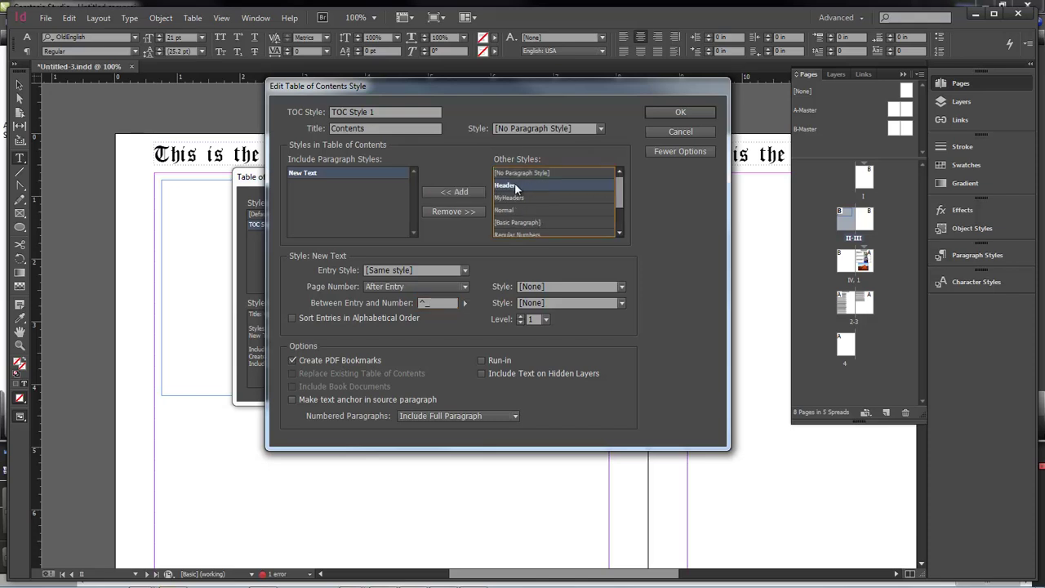
left_click(454, 191)
left_click(303, 173)
left_click(449, 211)
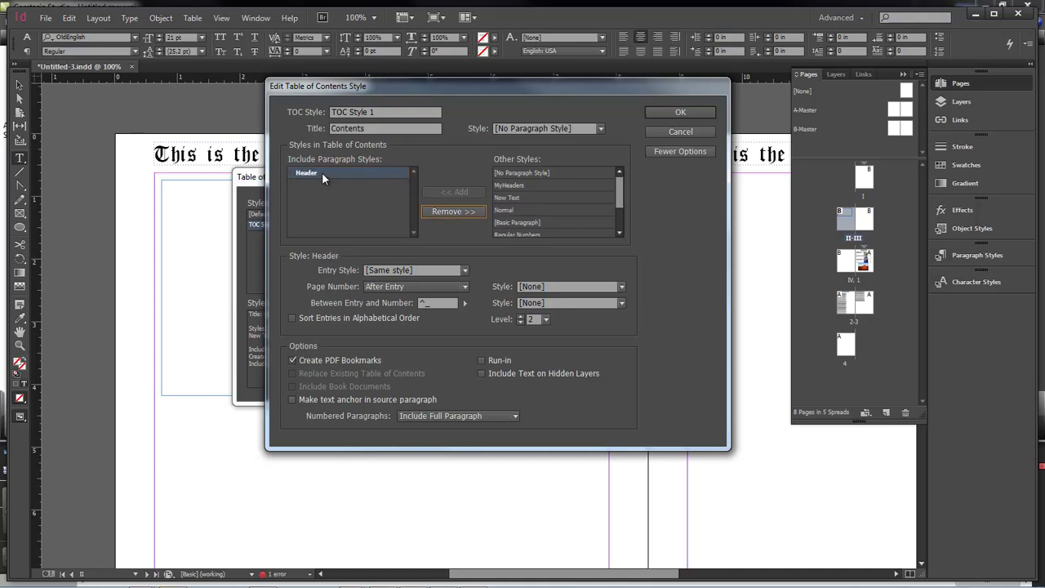
- Include the SubHeader paragraph style in TOC Style 1 below Header and save the table of contents style
left_click_drag(618, 201, 618, 216)
left_click(511, 231)
left_click(457, 193)
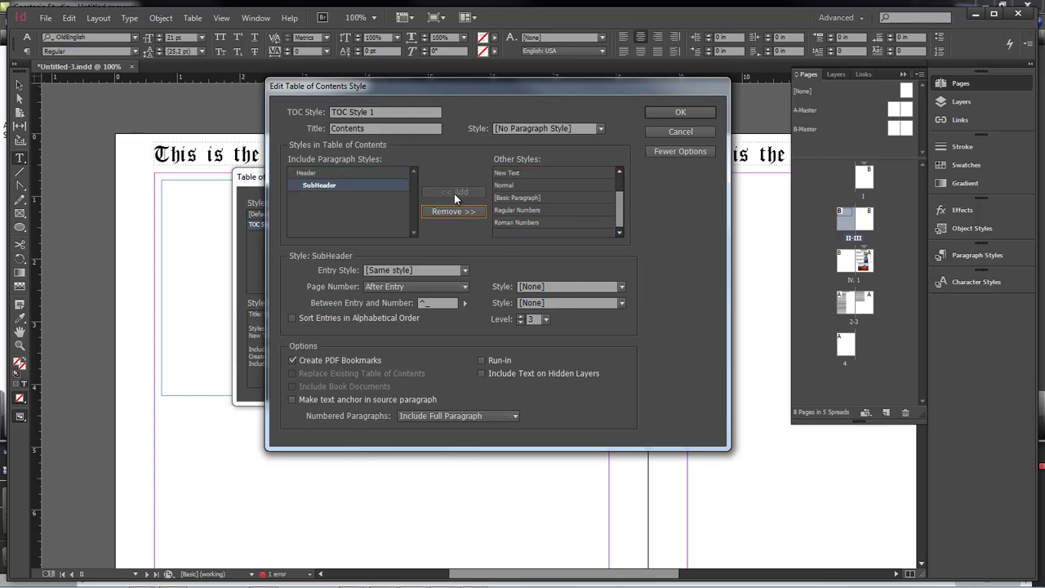
left_click(311, 173)
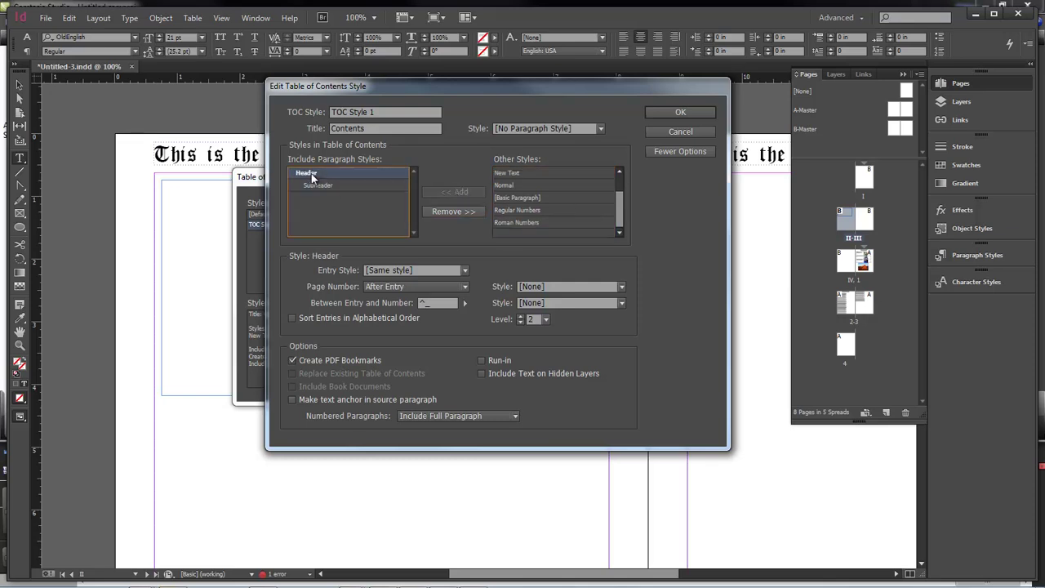
left_click(328, 185)
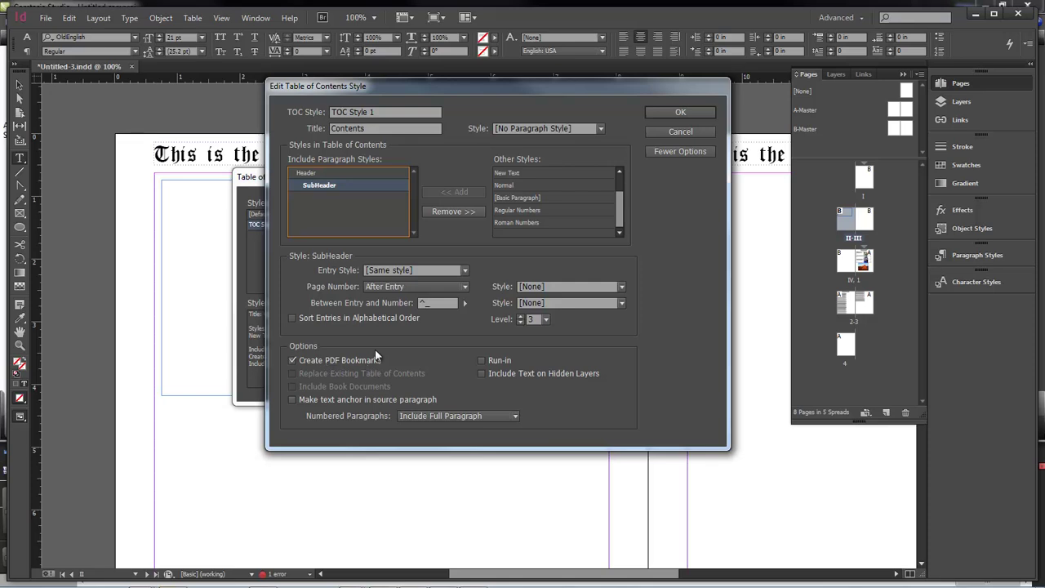
left_click(699, 112)
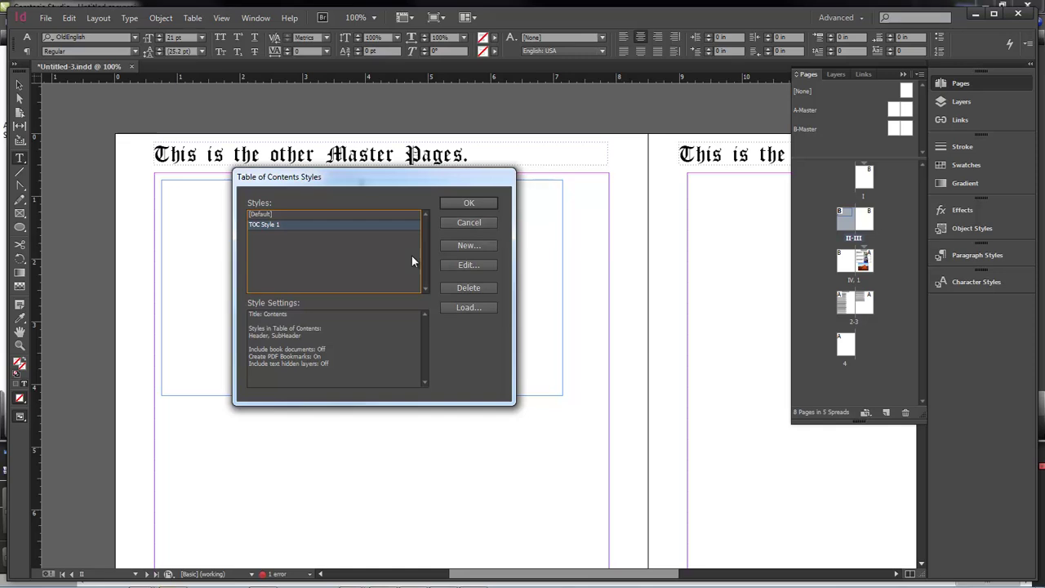
left_click(468, 205)
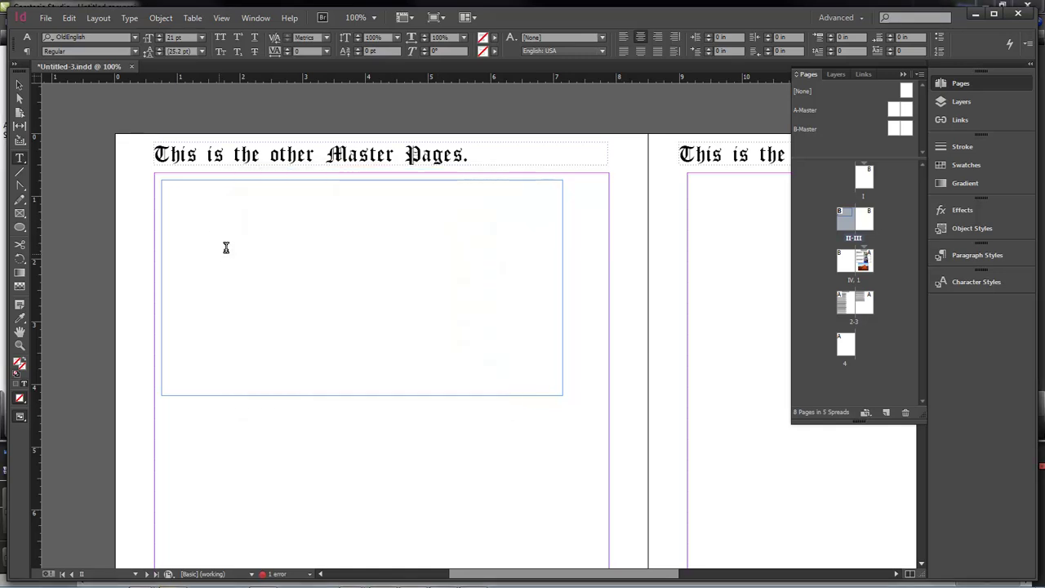
- Generate the table of contents with TOC Style 1, including overset text items, and place it inside the empty frame on page II
key("Escape")
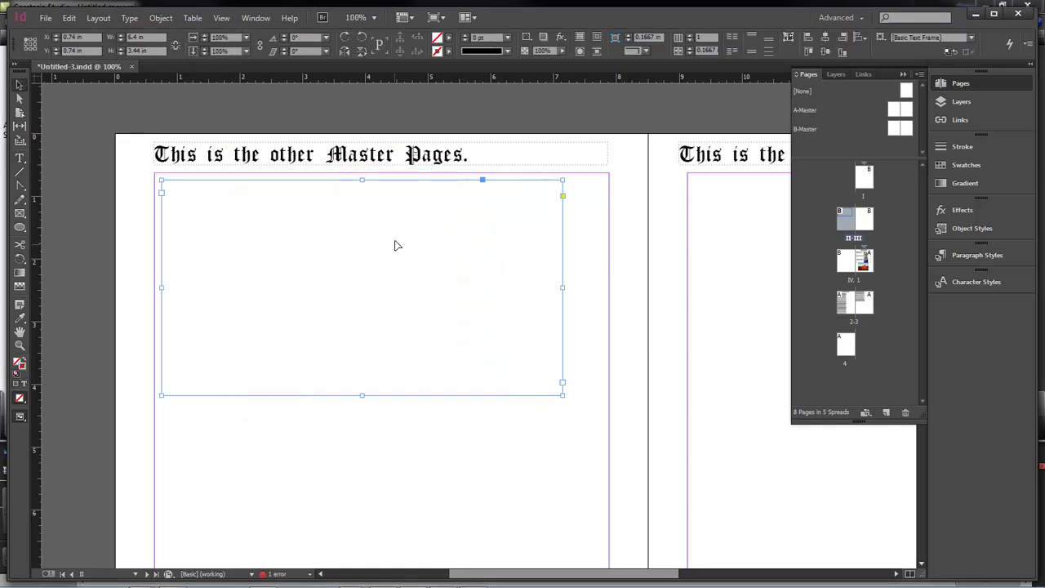
left_click(19, 157)
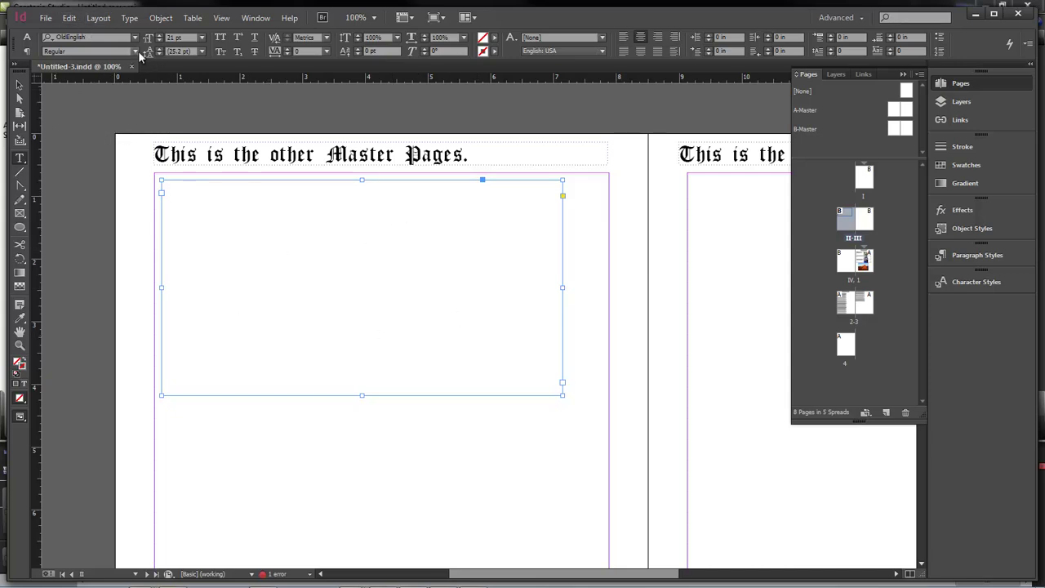
left_click(98, 18)
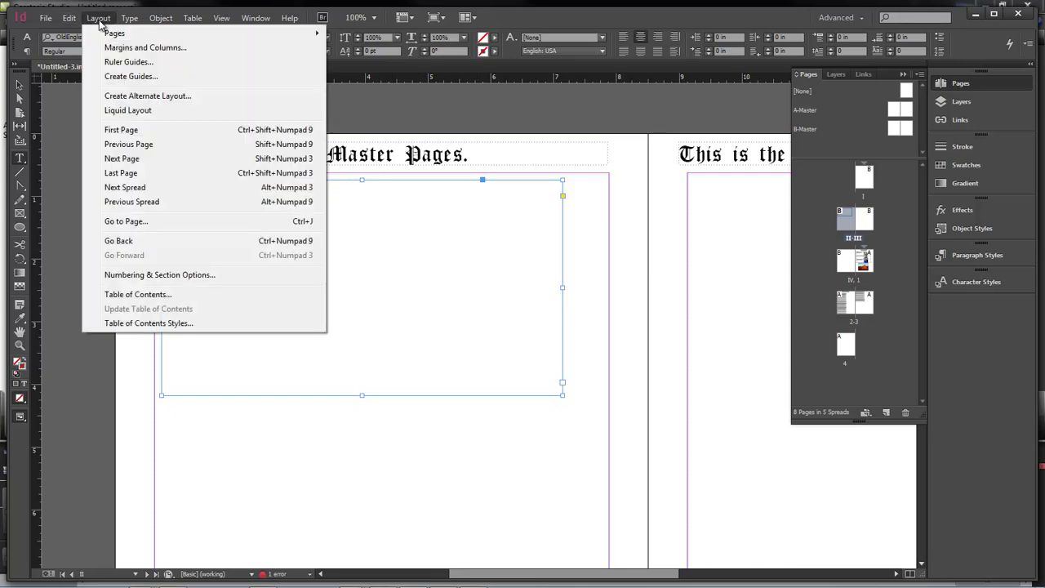
left_click(153, 297)
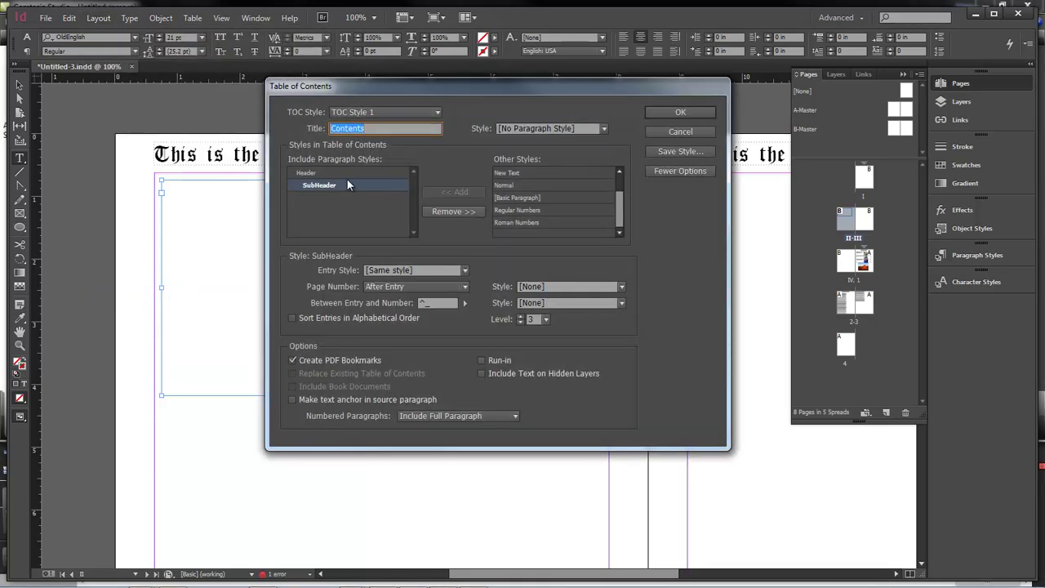
left_click(698, 112)
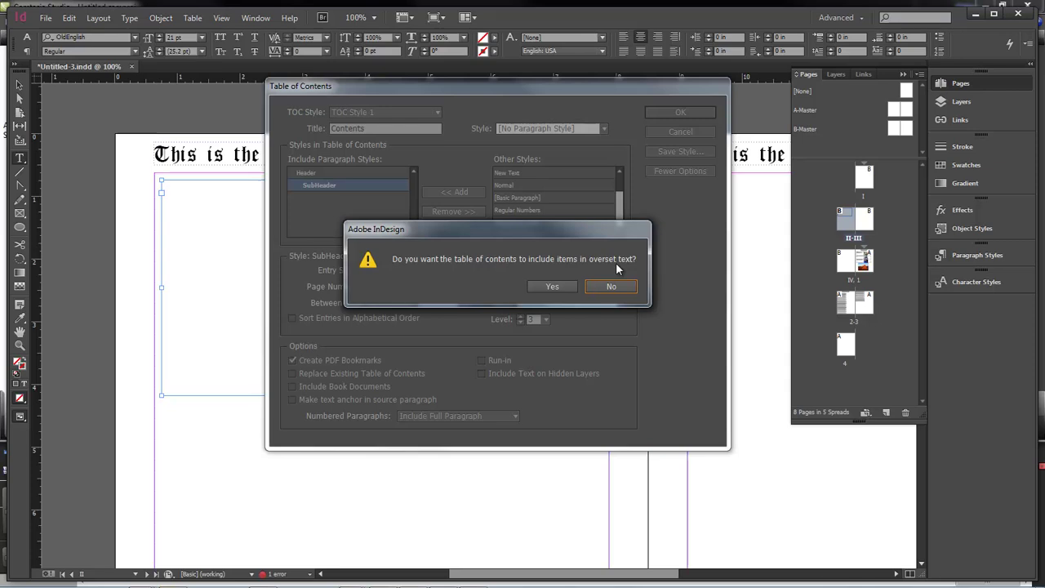
left_click(558, 286)
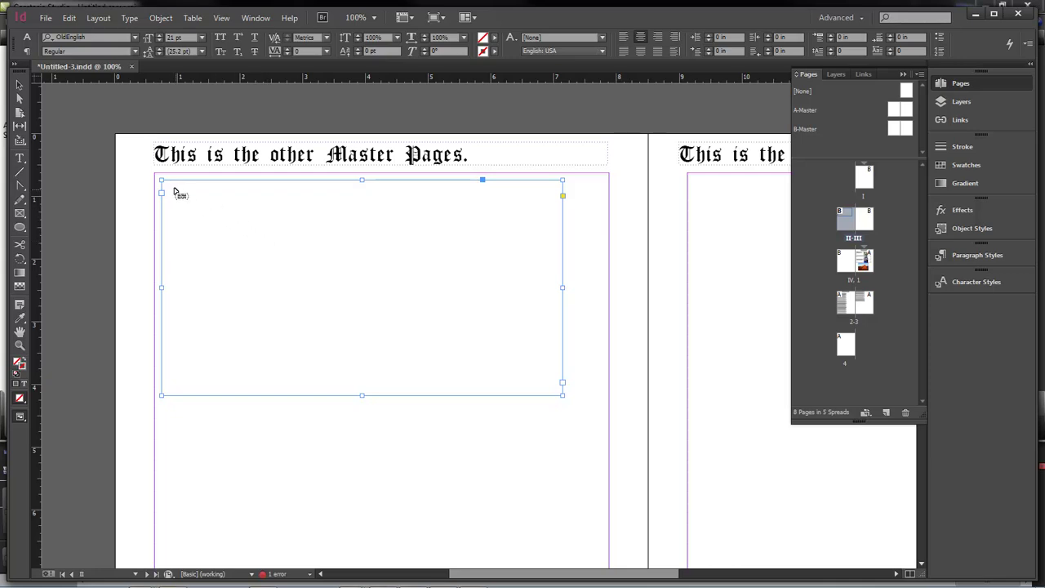
left_click_drag(168, 186, 553, 386)
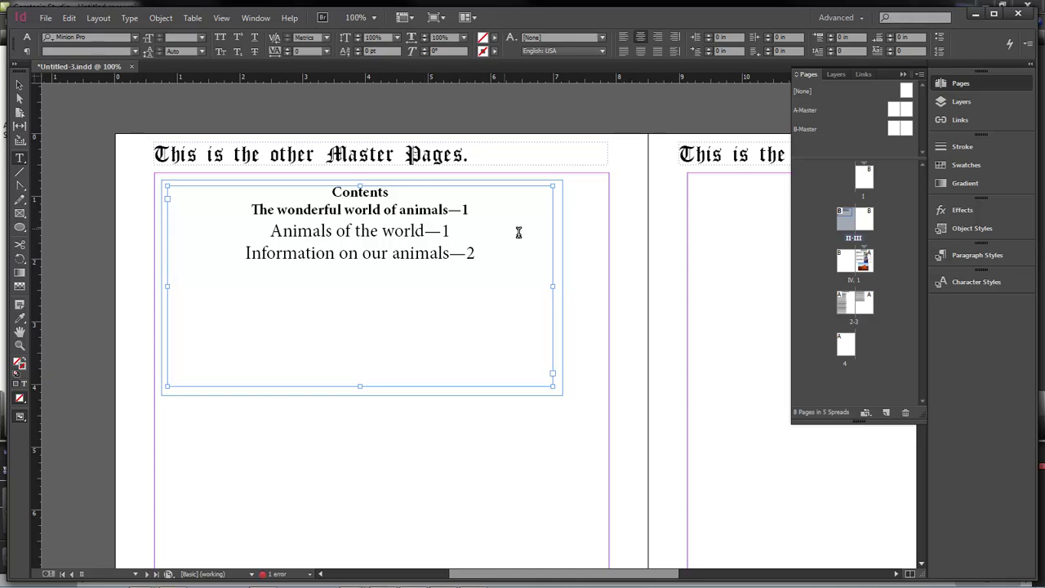
- Create a paragraph style named TOCHeader based on Header from the contents entry "The wonderful world of animals"
left_click(970, 256)
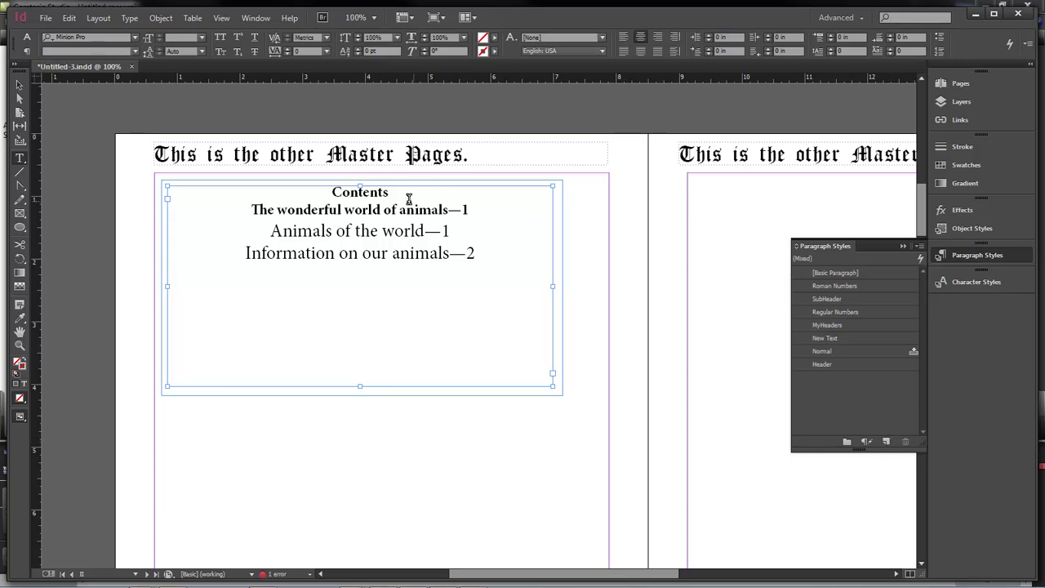
left_click(344, 209)
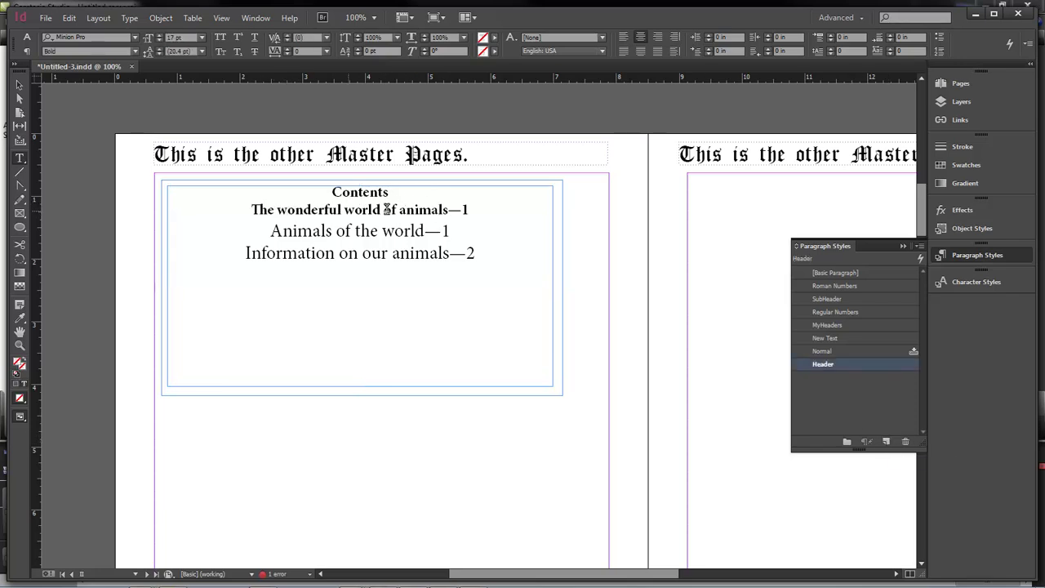
left_click(885, 441)
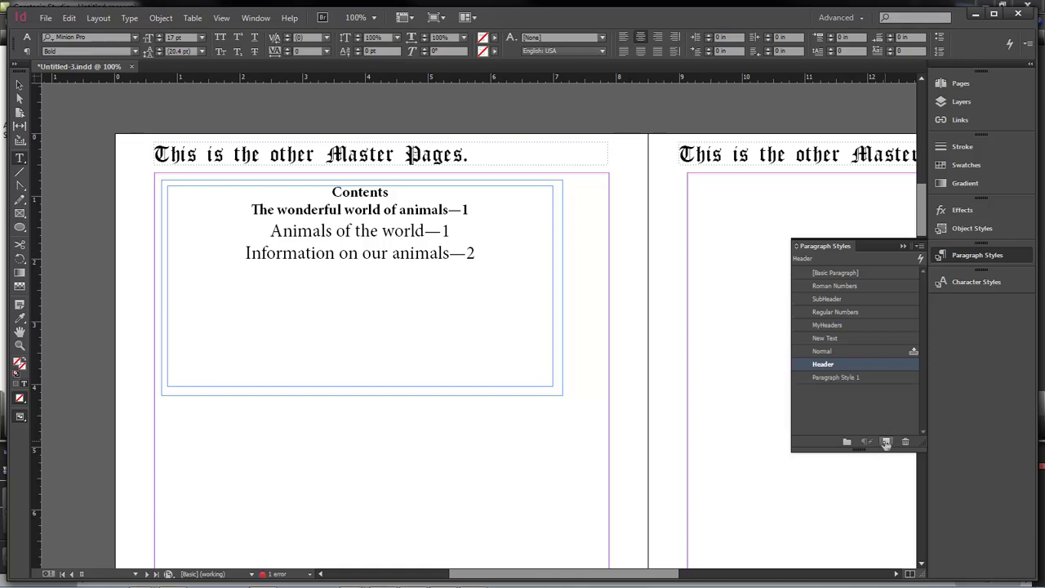
double_click(833, 377)
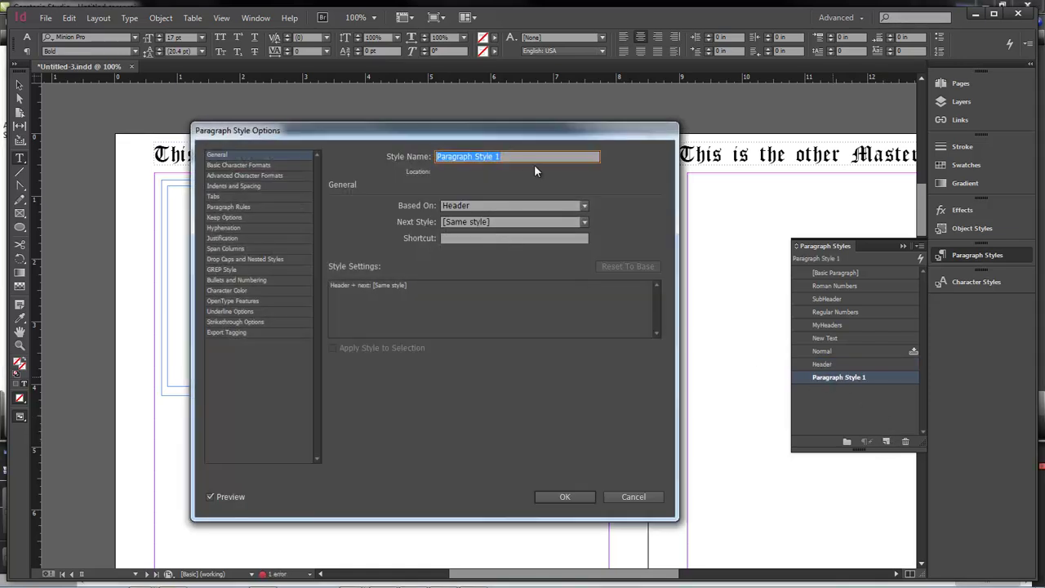
type("TOC")
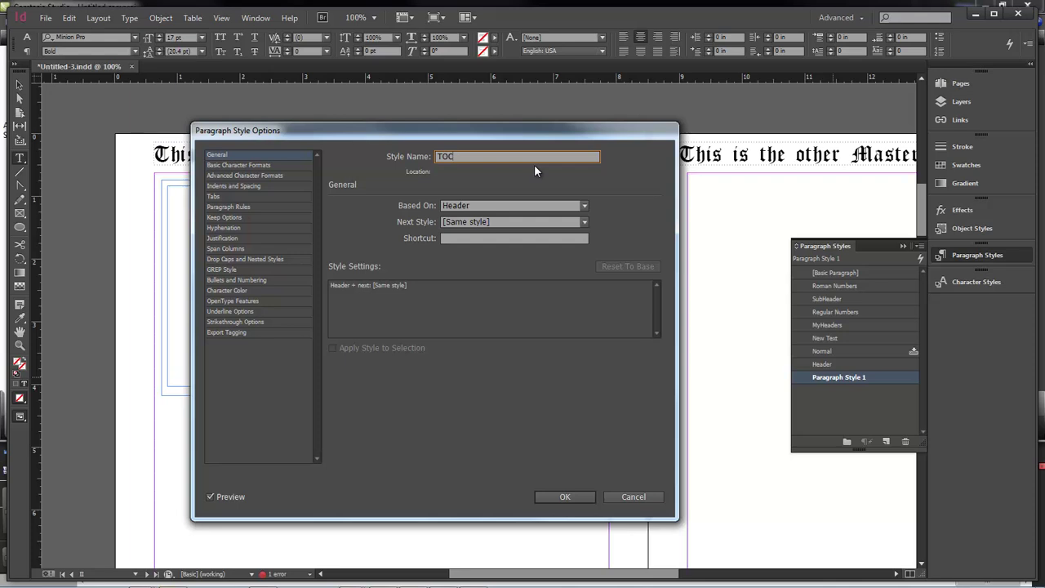
type("Header")
left_click_drag(429, 126, 737, 91)
left_click(517, 462)
left_click_drag(629, 96, 686, 84)
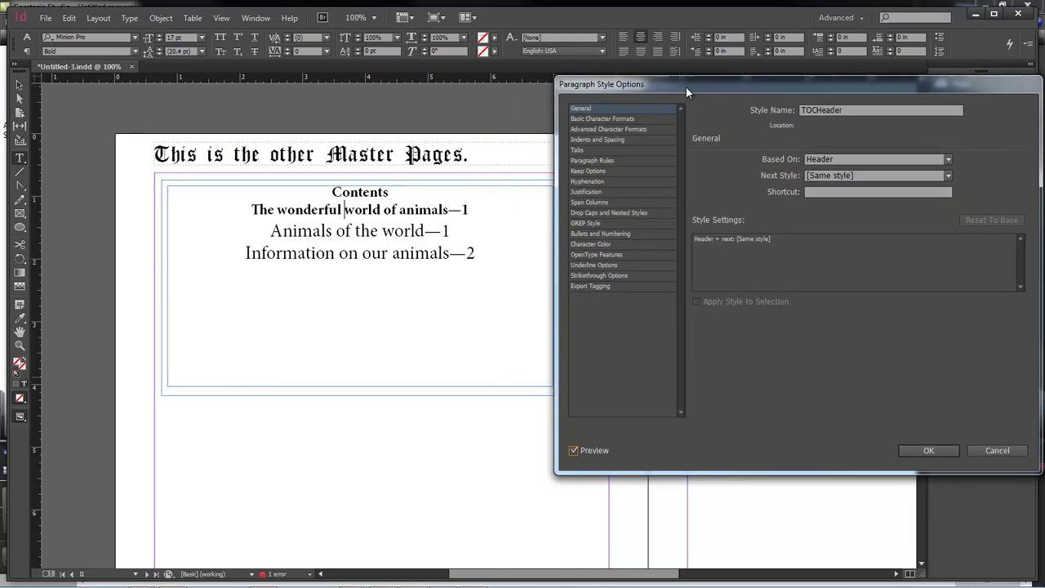
- Set the font size of the TOCHeader style to 15 pt
left_click(618, 119)
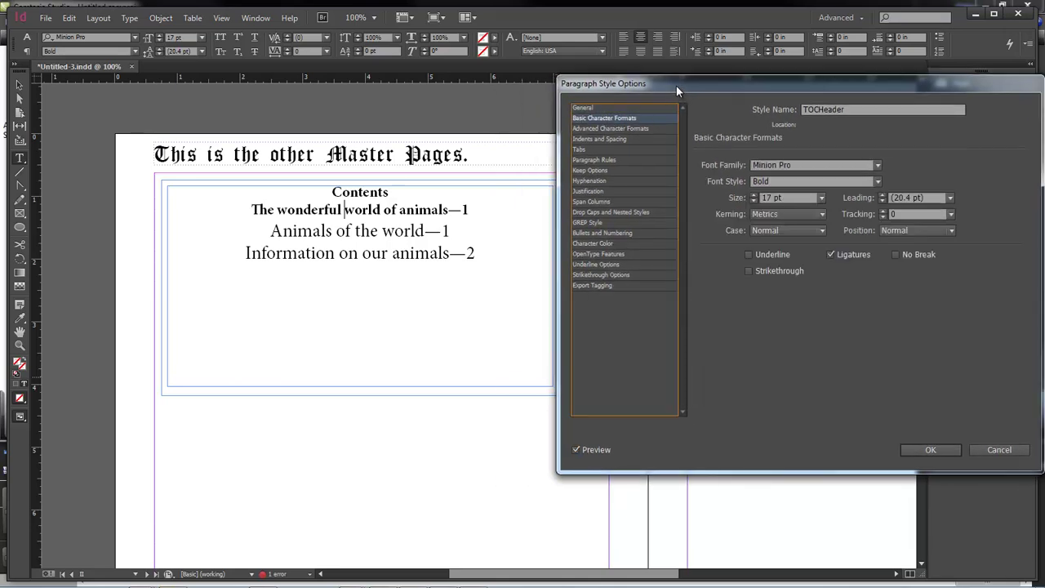
left_click(754, 201)
left_click(754, 201)
left_click(754, 200)
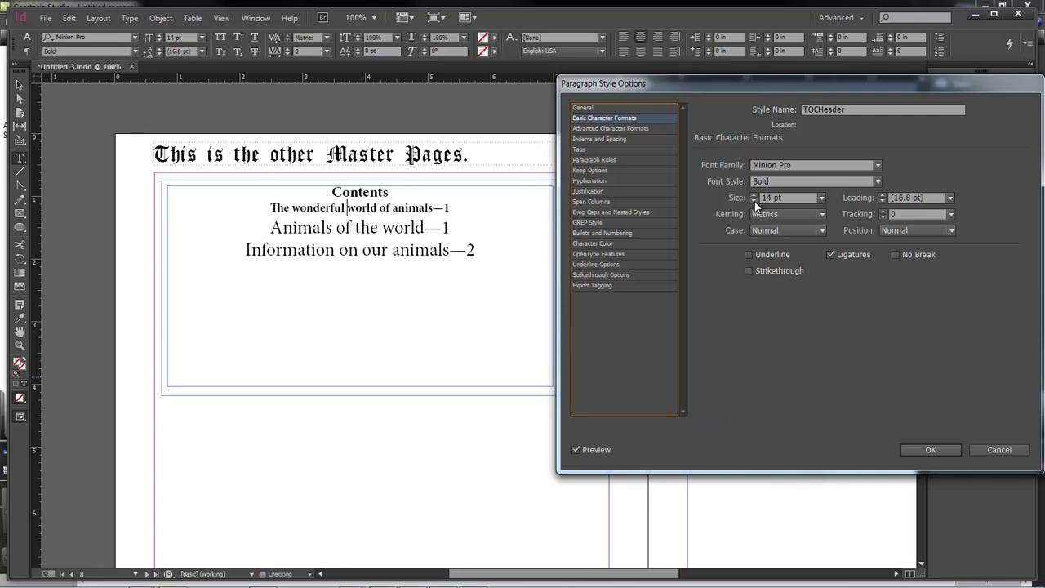
left_click(753, 193)
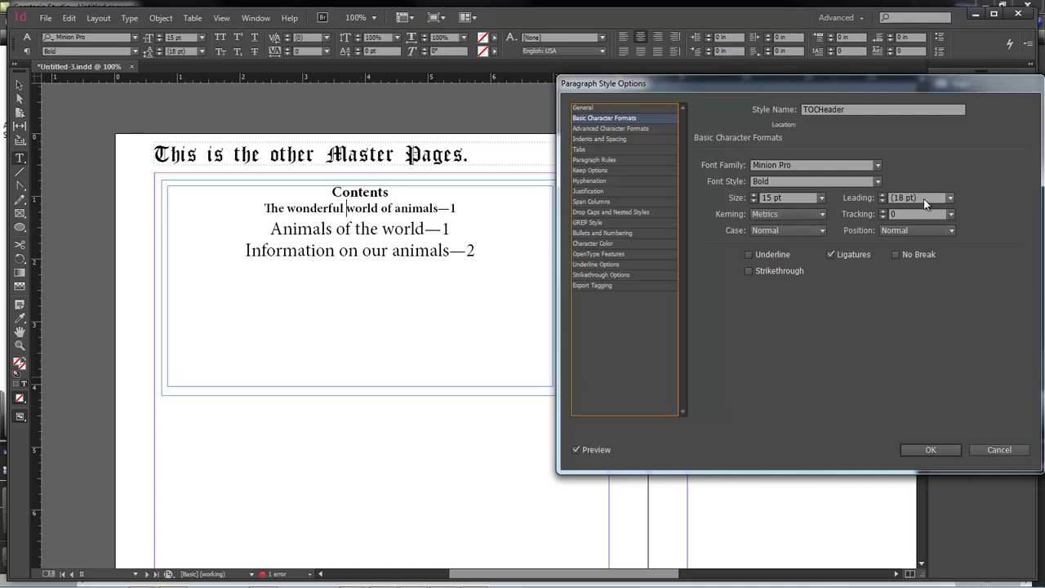
- Set TOCHeader to left alignment with a 0.125 in left indent and save the style
left_click(606, 128)
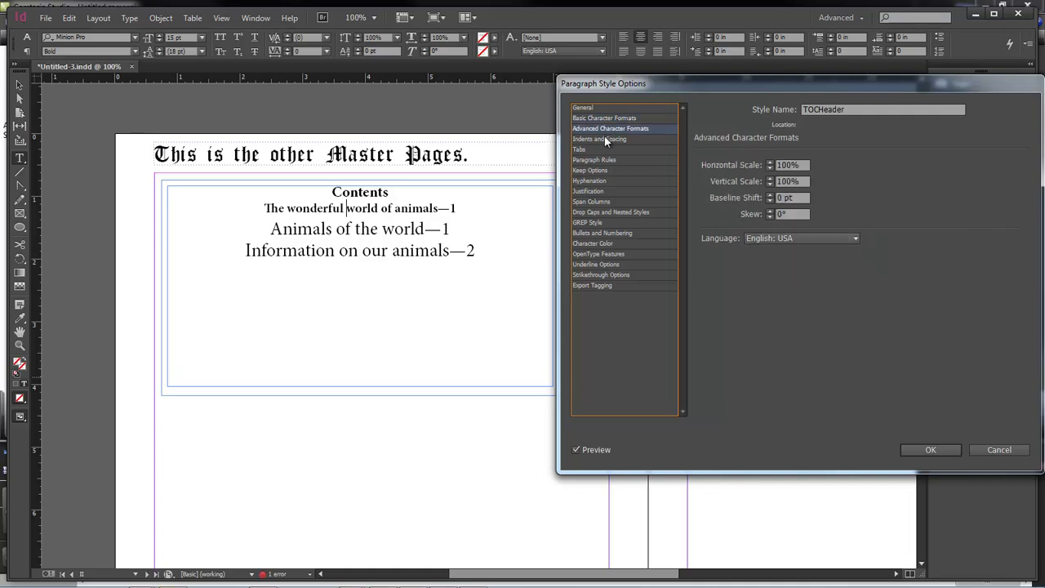
left_click(605, 138)
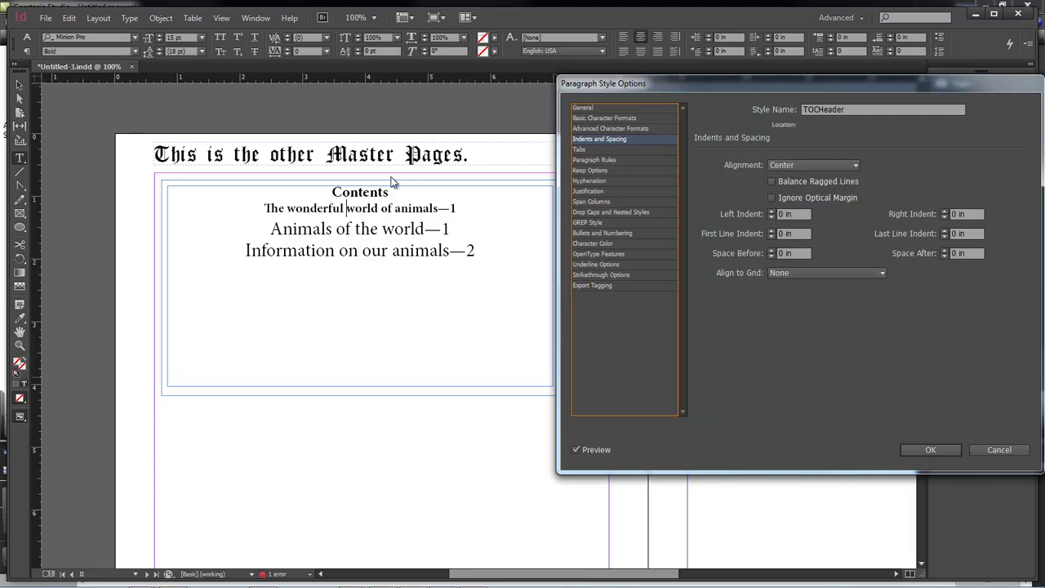
left_click(816, 165)
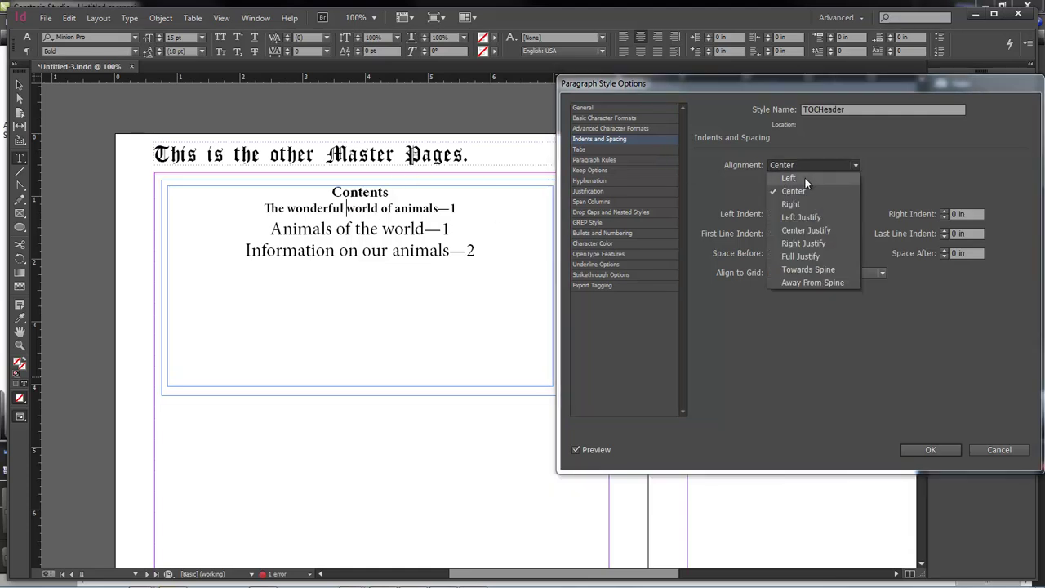
left_click(805, 178)
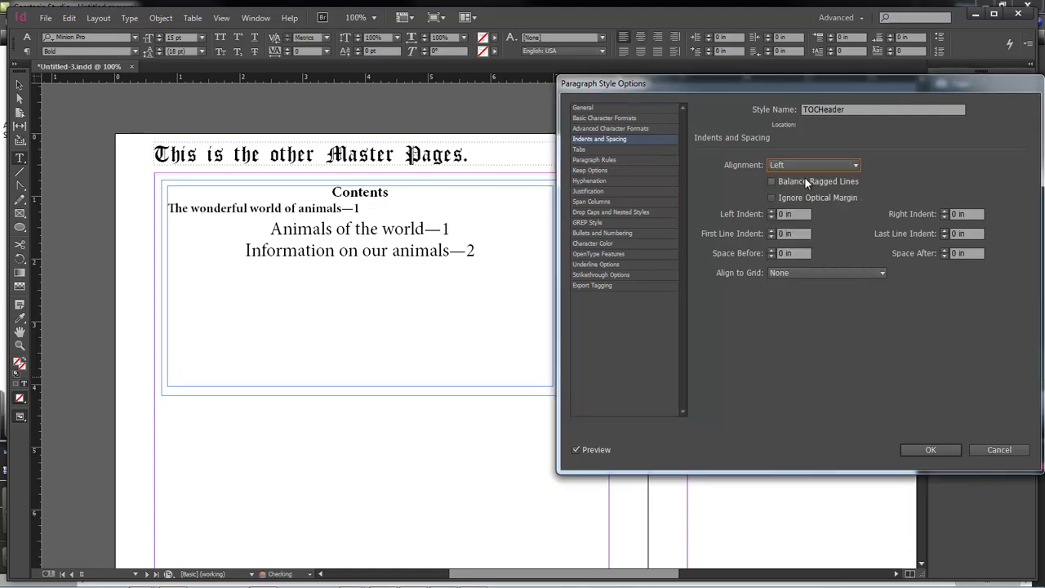
left_click(771, 212)
left_click(772, 212)
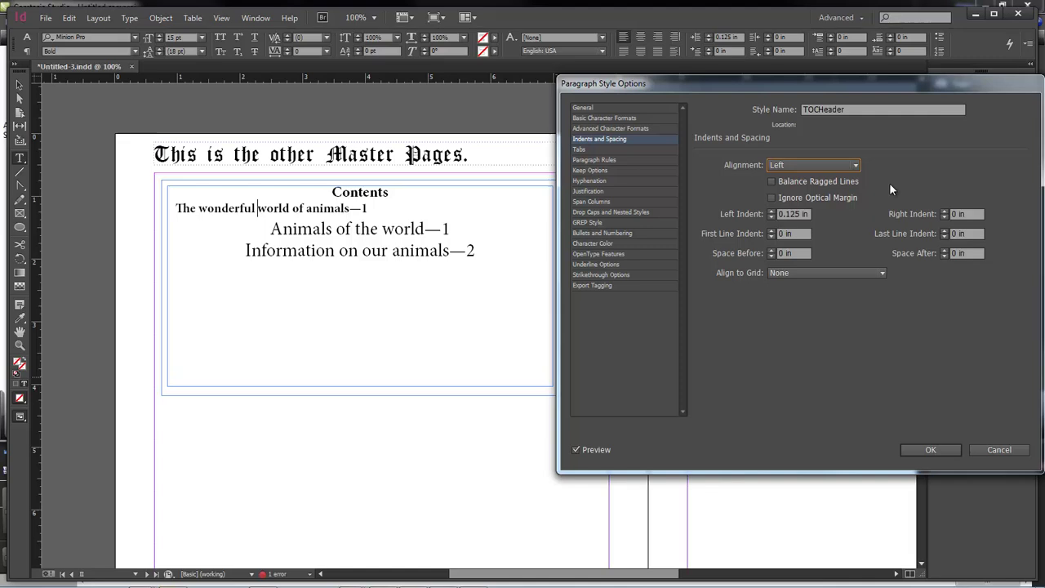
left_click_drag(935, 91, 789, 92)
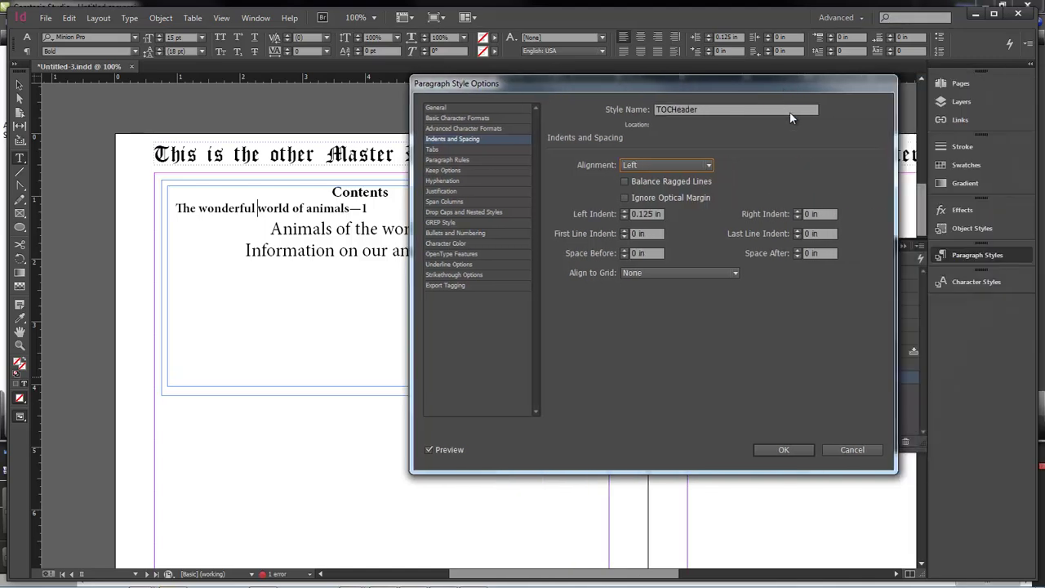
left_click(784, 450)
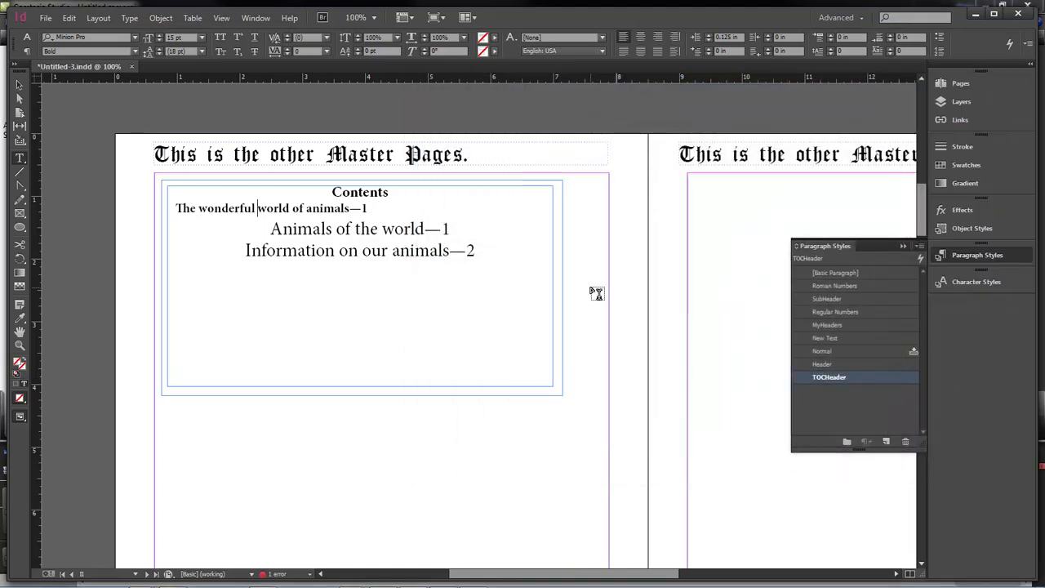
- Create a paragraph style named TOCSubHeader based on SubHeader from the contents entry "Animals of the world"
left_click(337, 231)
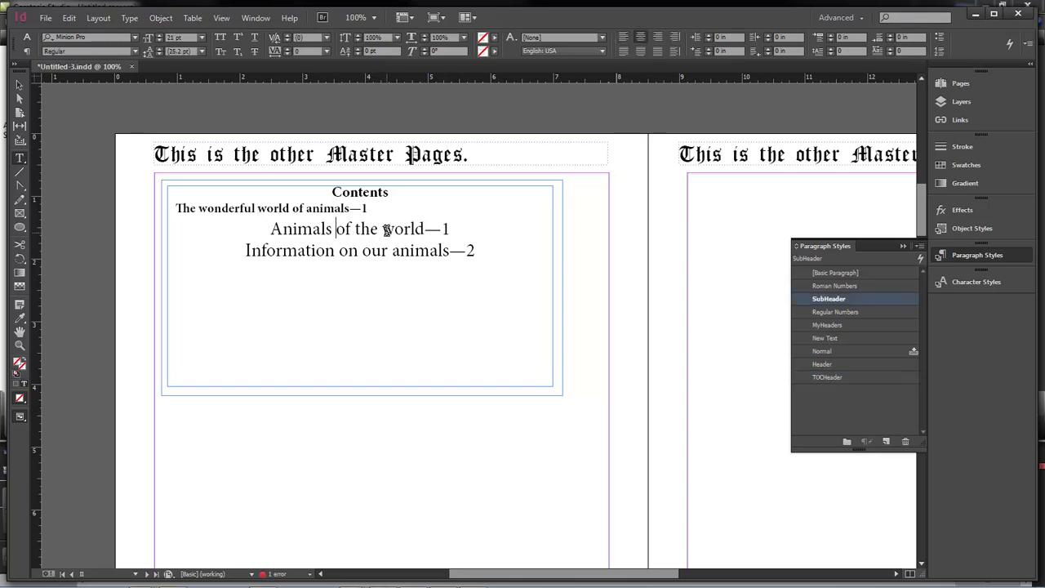
left_click(886, 441)
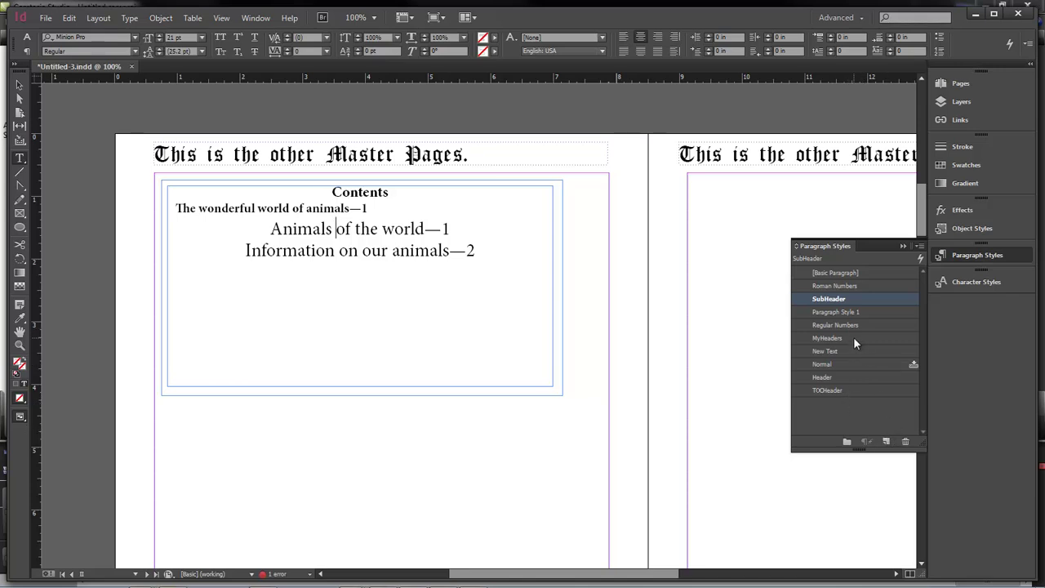
left_click(848, 313)
left_click(849, 312)
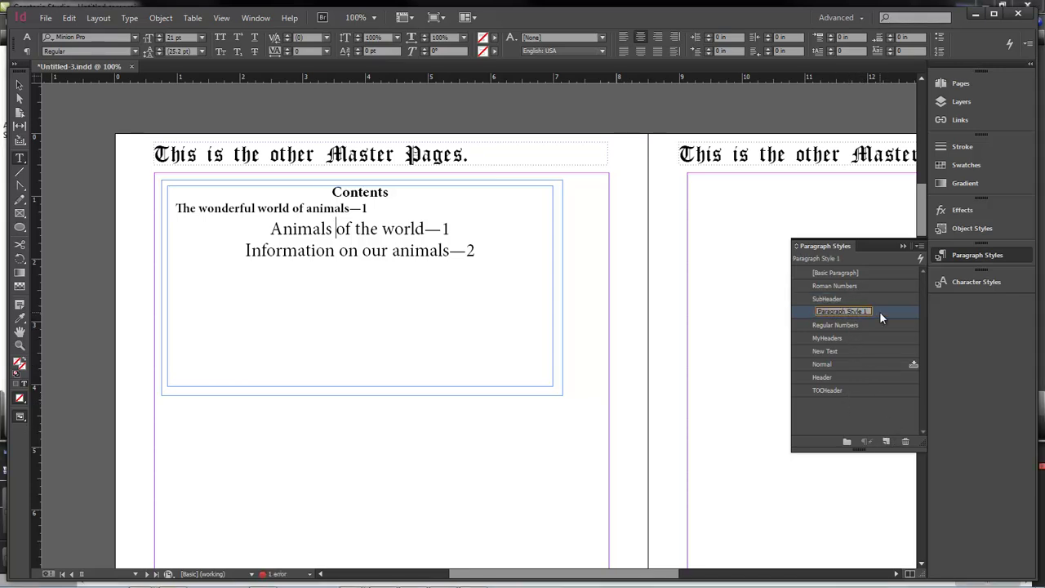
double_click(879, 311)
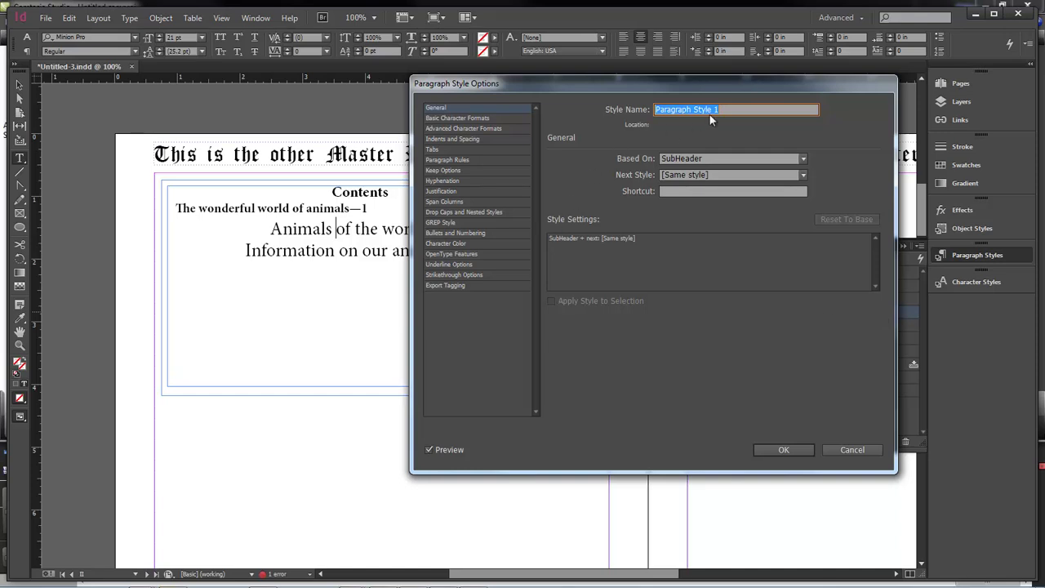
type("TZOC")
type("CSubHeader")
- Set the font size of the TOCSubHeader style to 14 pt
left_click(465, 128)
left_click(462, 119)
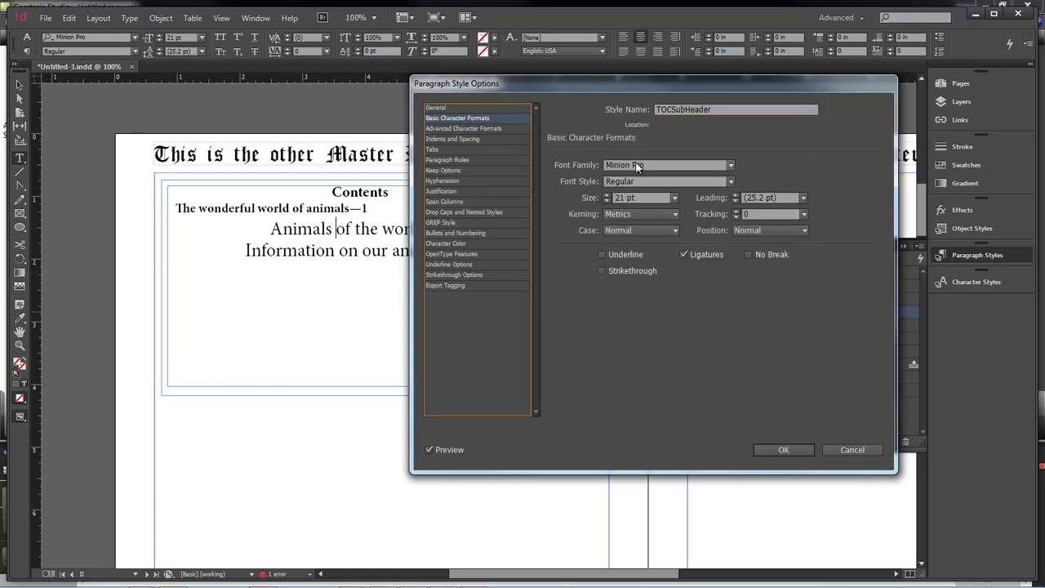
left_click(606, 196)
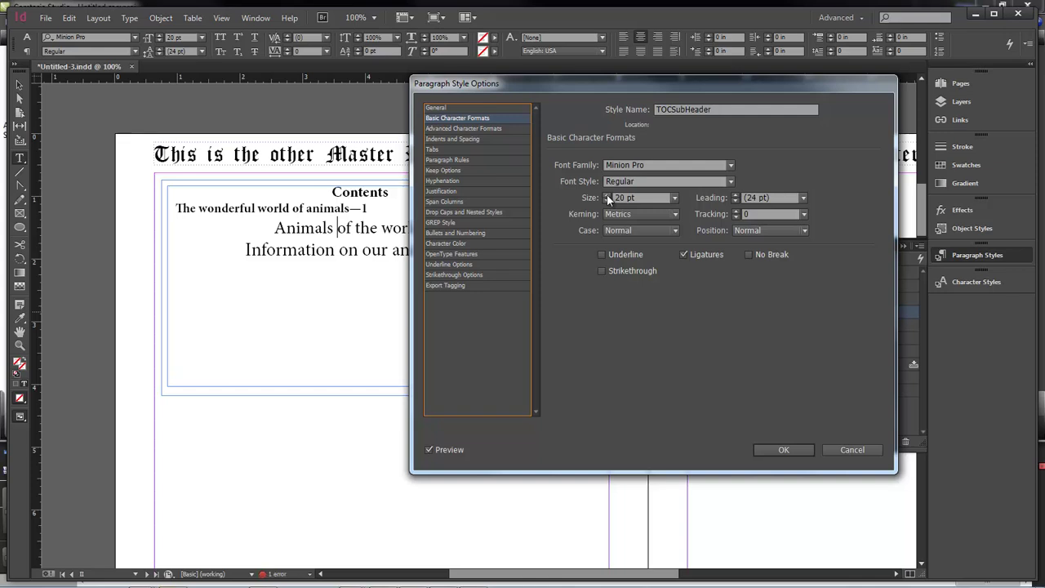
left_click(606, 201)
left_click(606, 201)
left_click(606, 201)
left_click(606, 201)
left_click(606, 201)
left_click(606, 201)
left_click(606, 201)
left_click(606, 200)
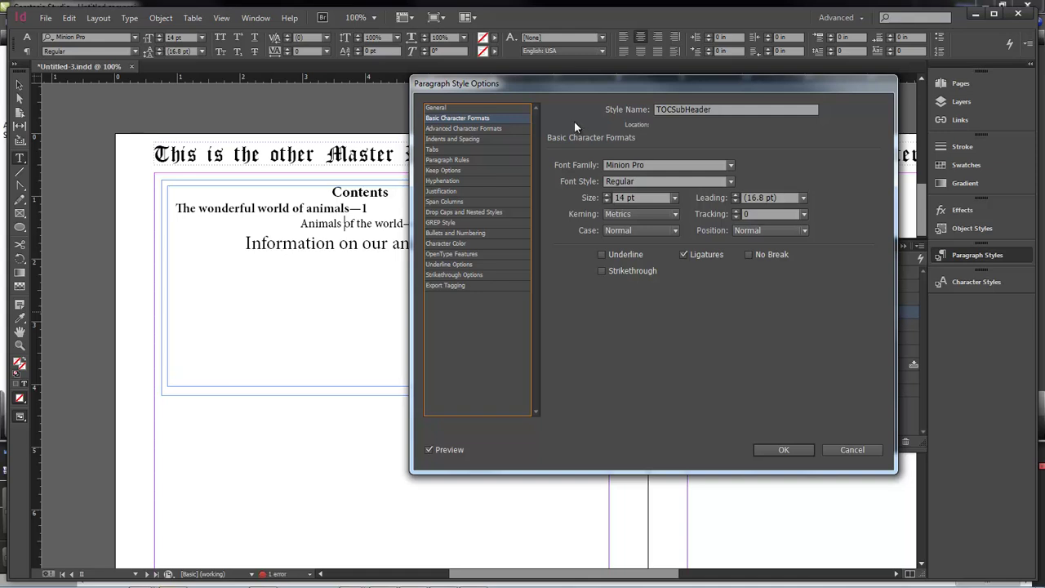
- Set TOCSubHeader to left alignment with a 0.625 in left indent and save the style
left_click(454, 140)
left_click(653, 164)
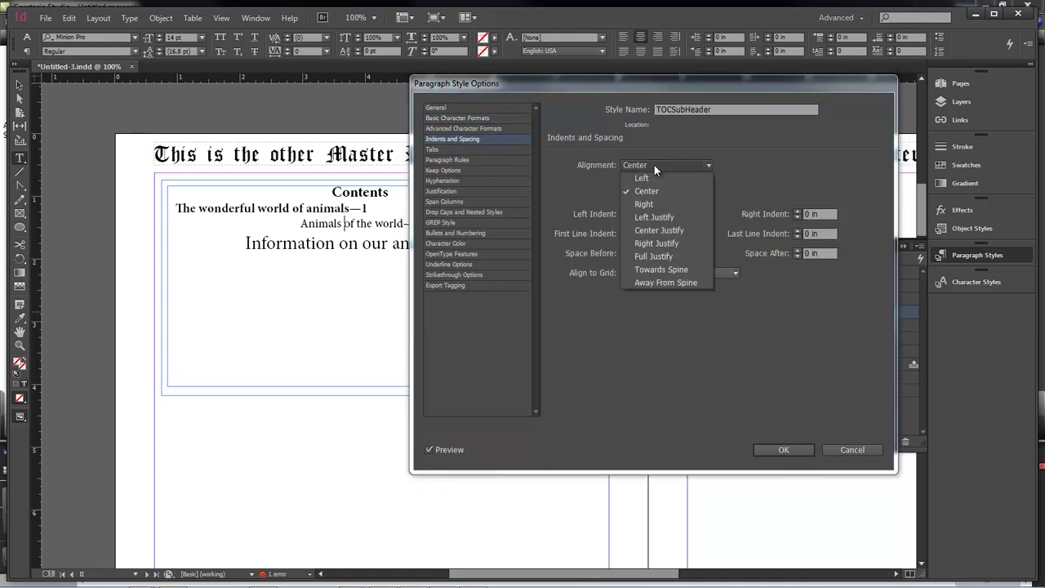
left_click(654, 182)
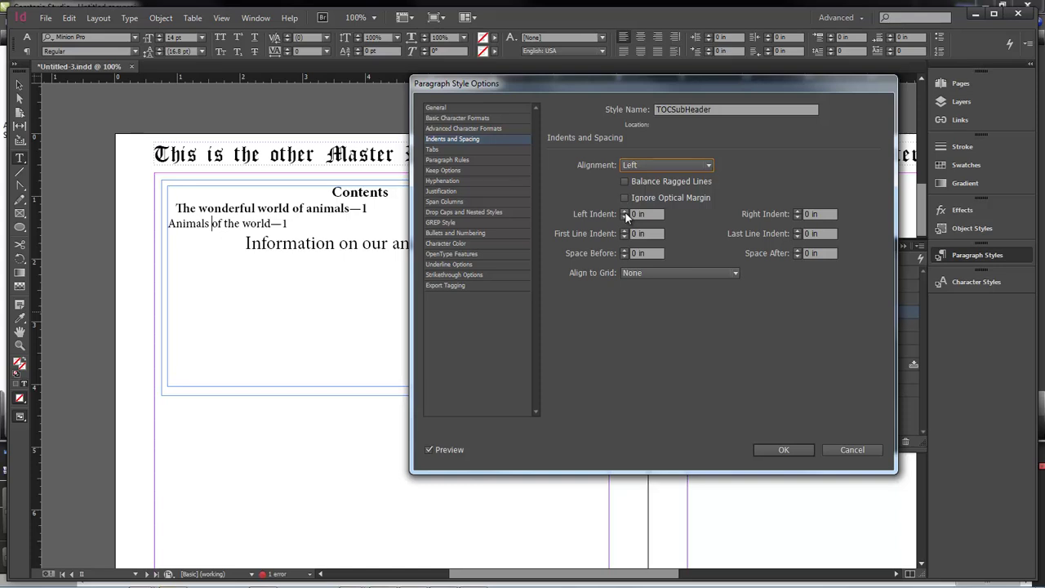
left_click(625, 210)
left_click(624, 210)
left_click(625, 210)
left_click(624, 210)
left_click(624, 210)
left_click(624, 211)
left_click(625, 211)
left_click(625, 211)
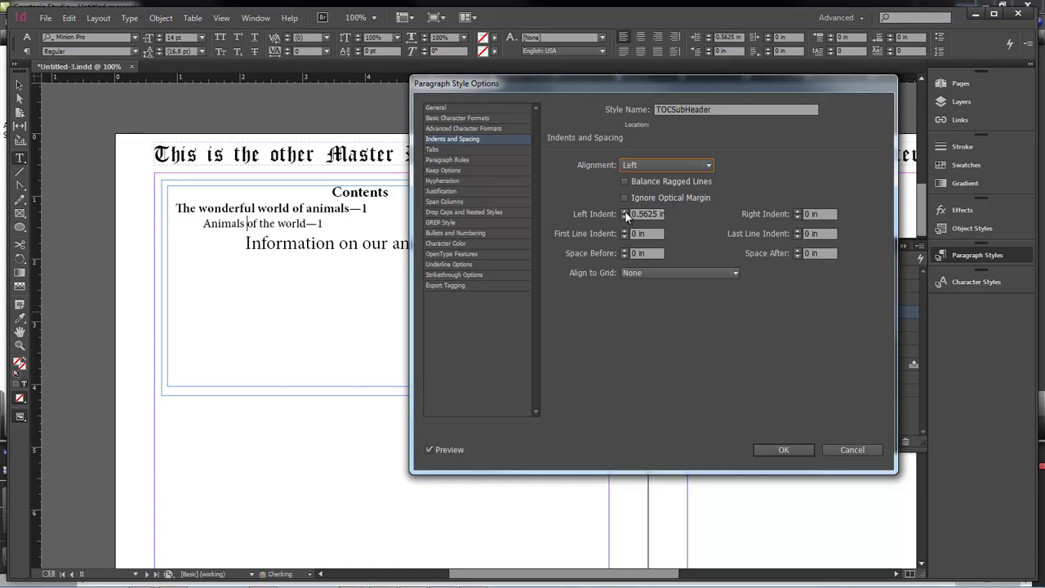
left_click(625, 211)
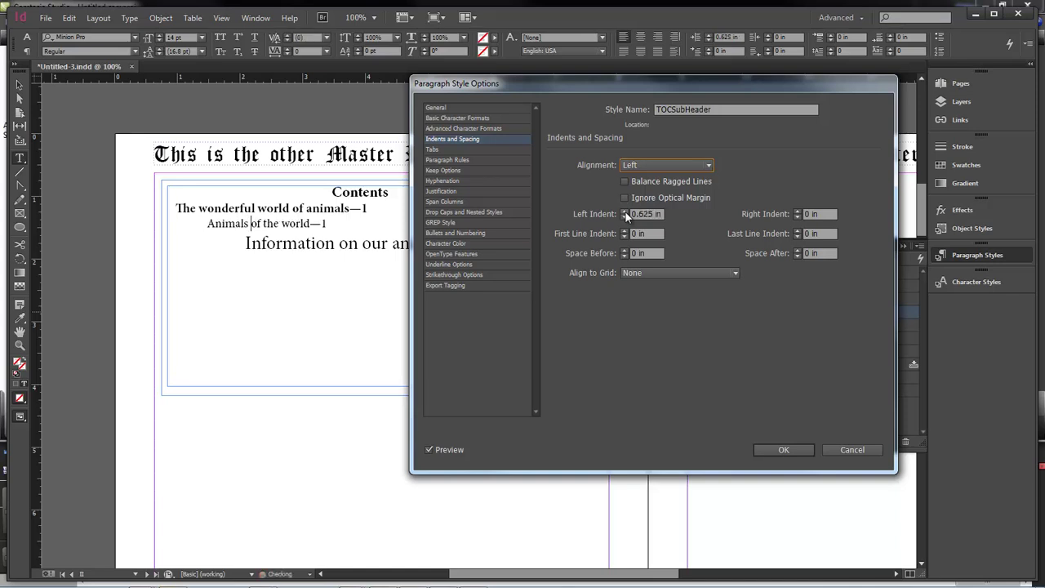
left_click(804, 449)
- Apply the TOCSubHeader style to the contents entry "Information on our animals" and check the styles of the other entries
left_click(303, 243)
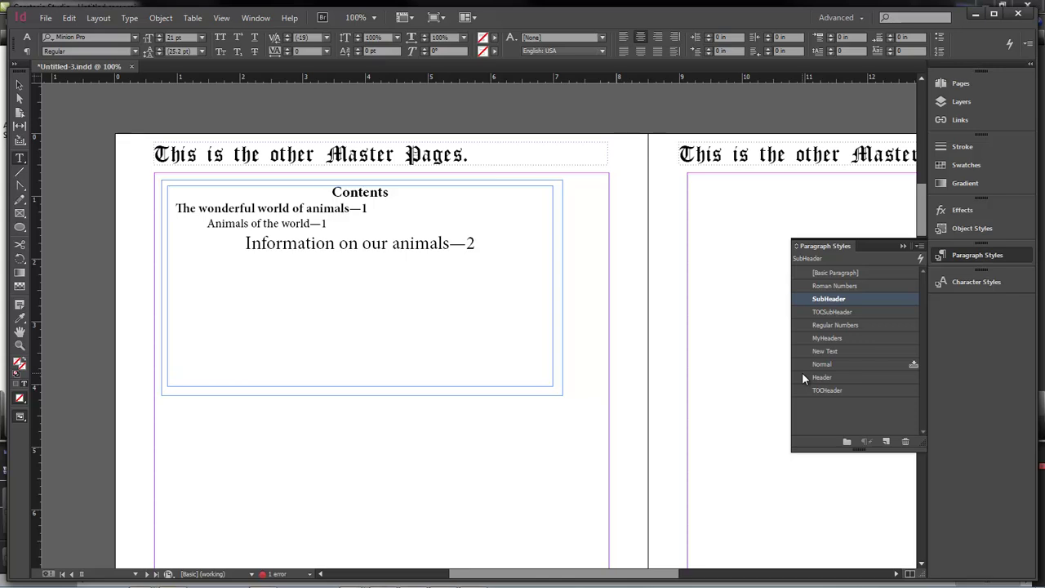
left_click(837, 312)
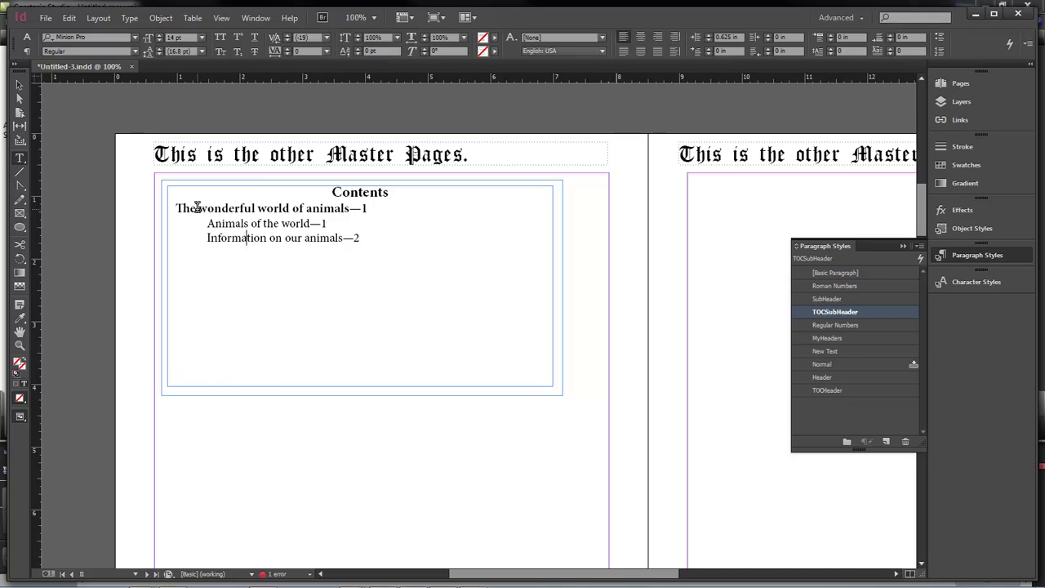
left_click(283, 207)
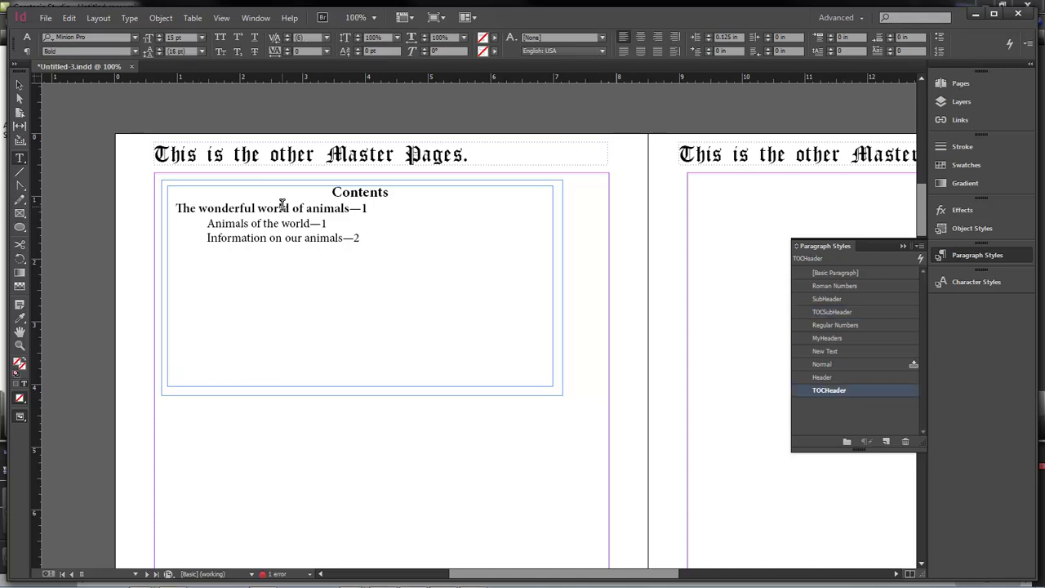
left_click(231, 223)
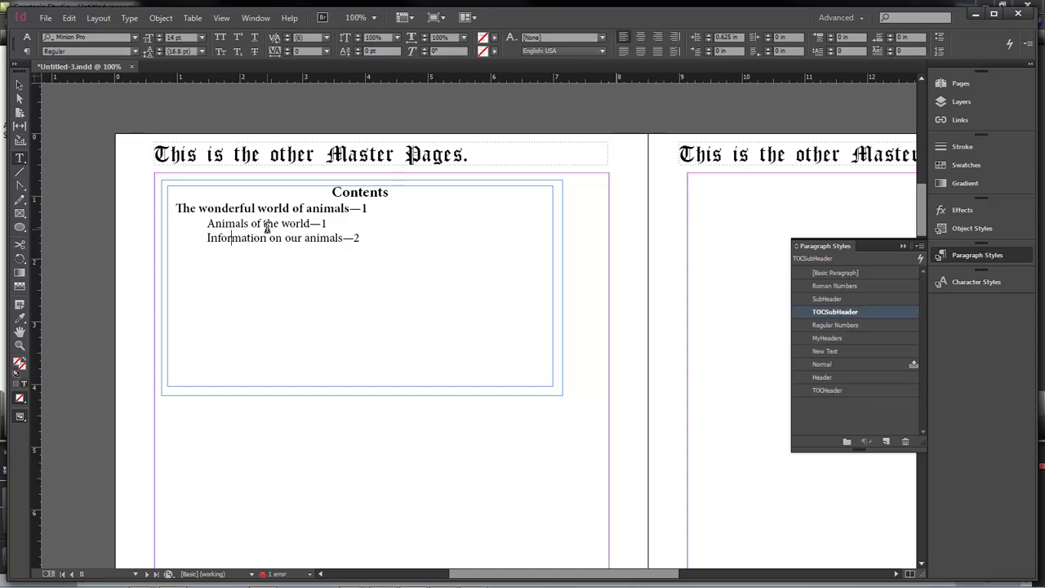
left_click(288, 209)
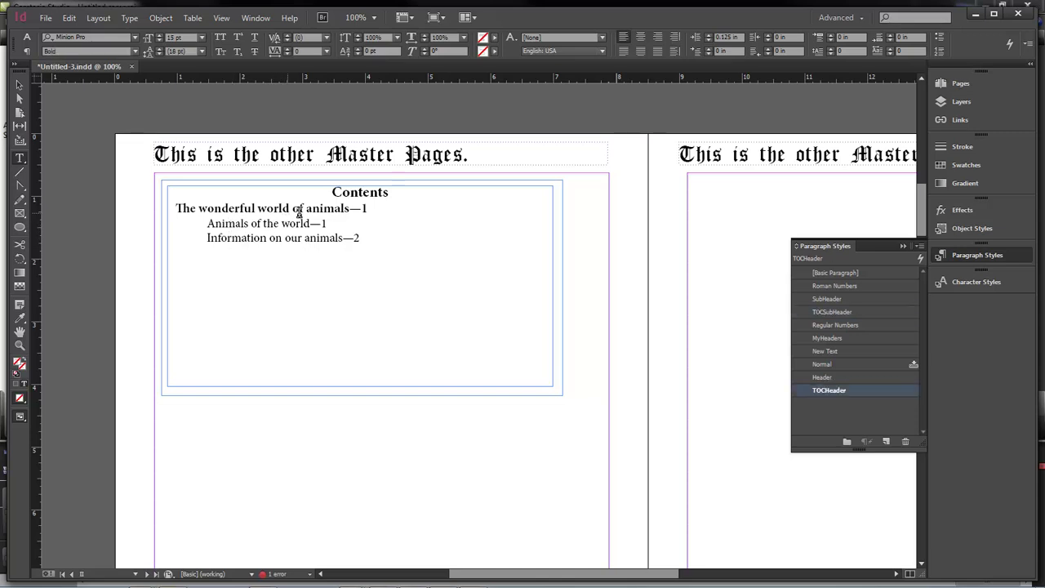
left_click(902, 246)
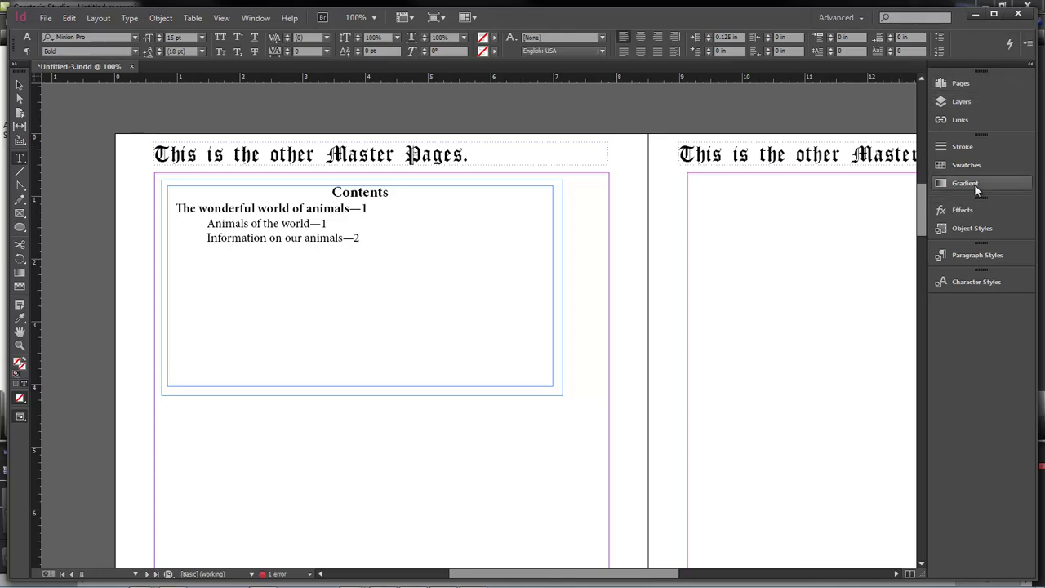
- On page 4, add a text frame about 6.32 in wide and 0.58 in high below the title, reading "About the Trees"
left_click(962, 84)
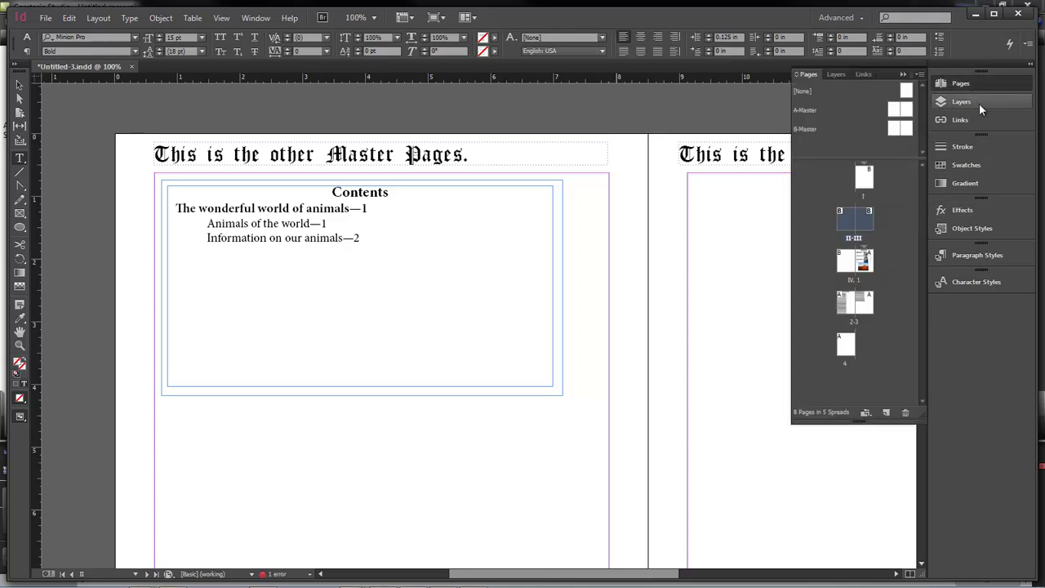
double_click(846, 347)
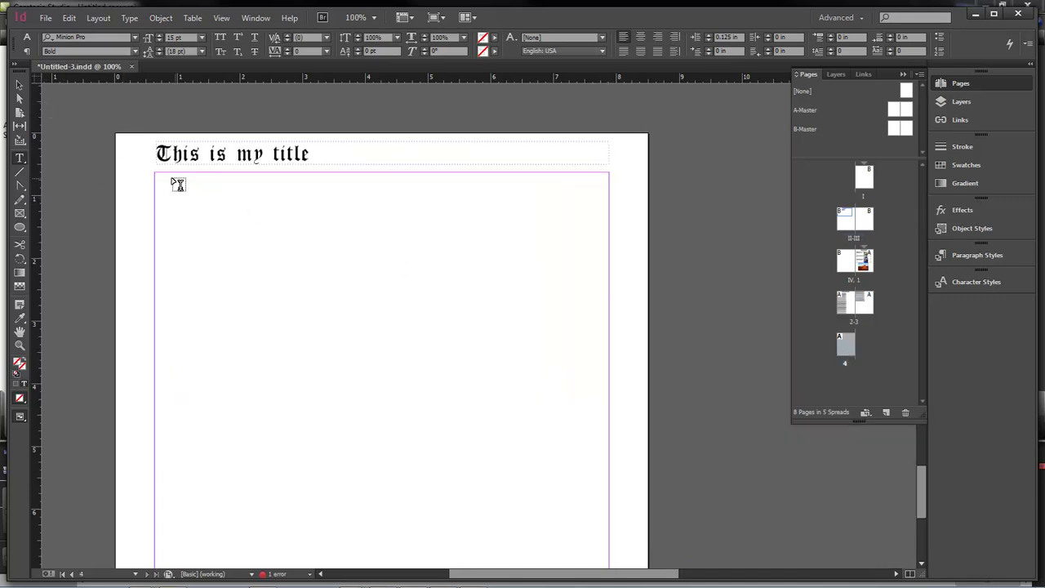
left_click_drag(177, 179, 572, 215)
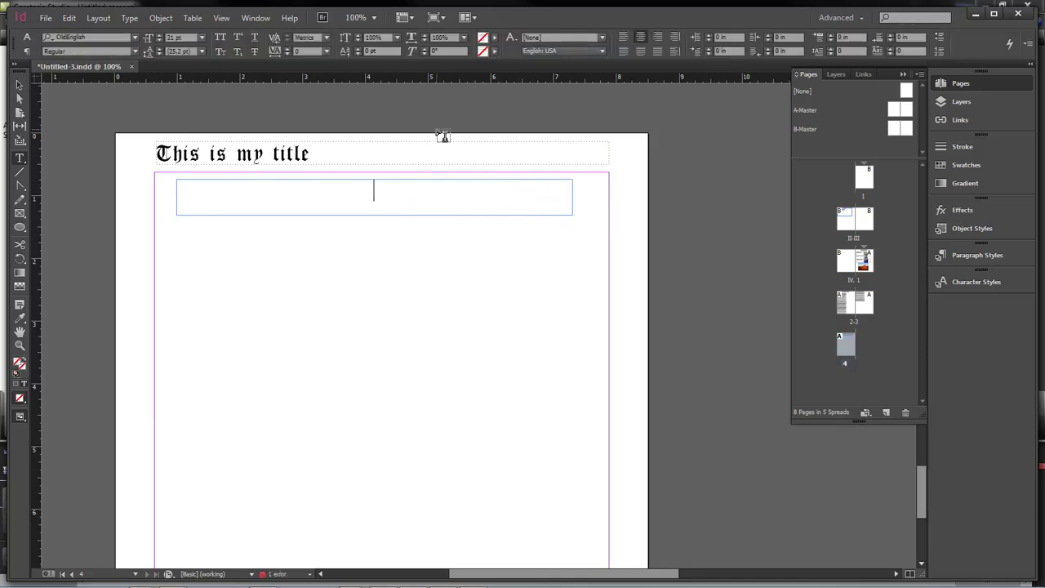
type("Ab")
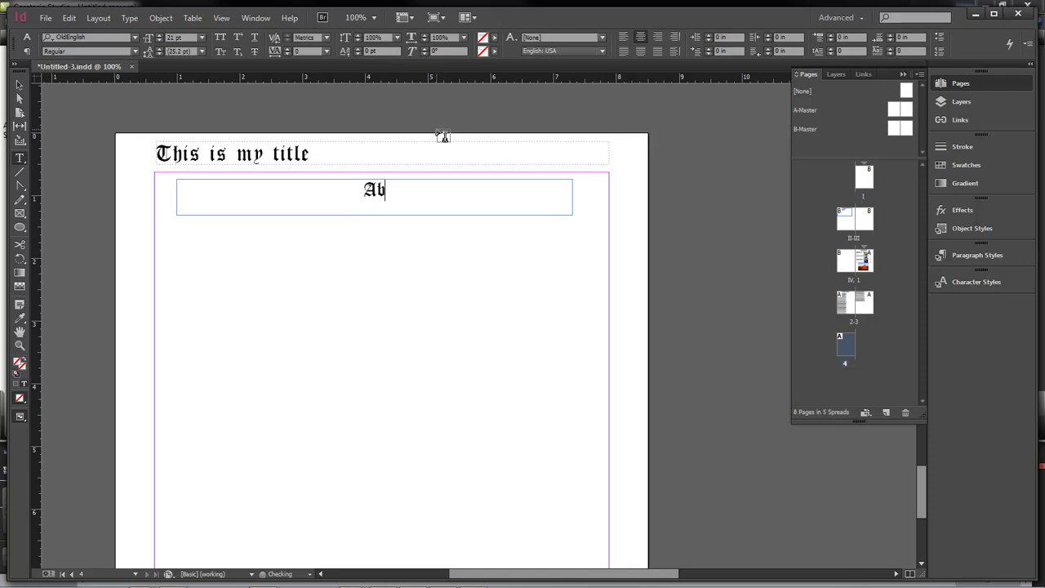
type("out th")
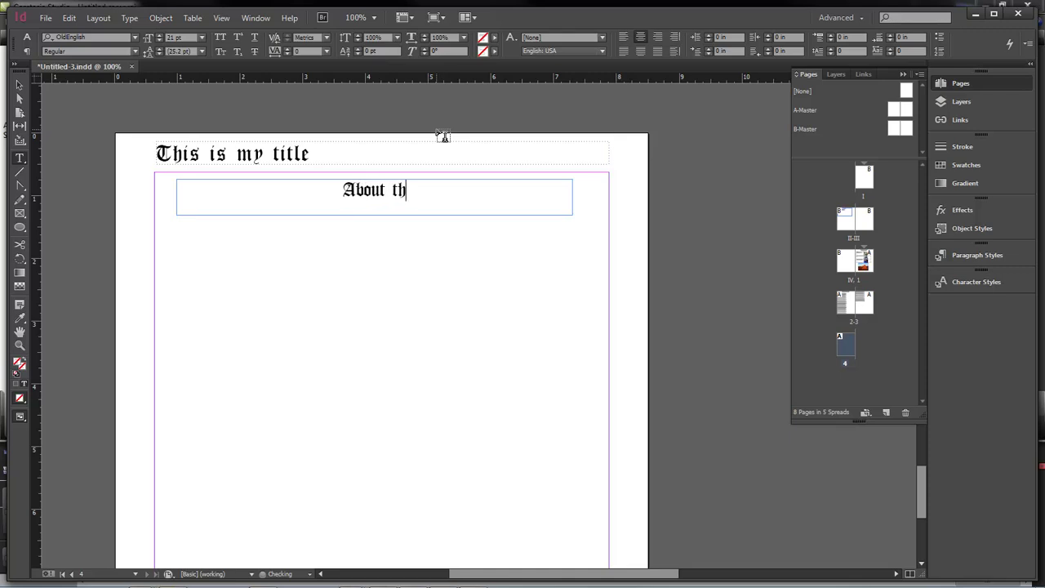
type("e trees")
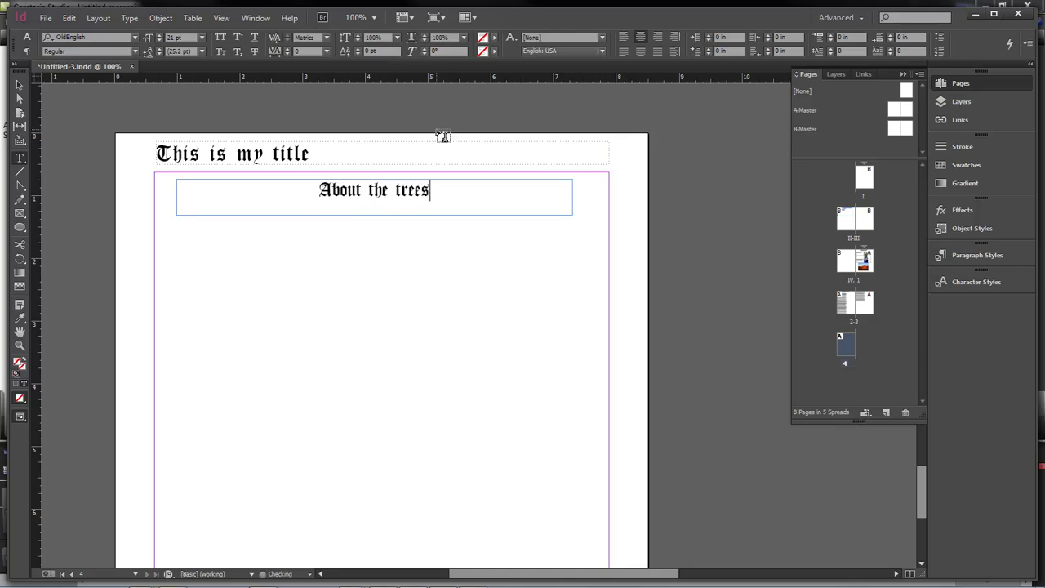
left_click_drag(406, 189, 397, 189)
type("T")
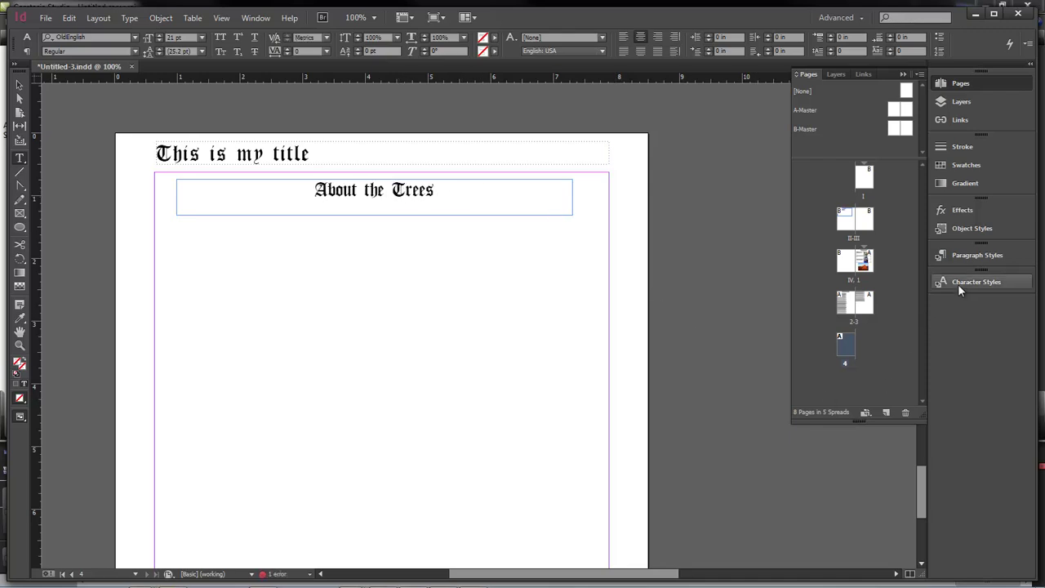
- Apply the Header style to "About the Trees" and shorten its text frame to about 0.28 in high
left_click(975, 256)
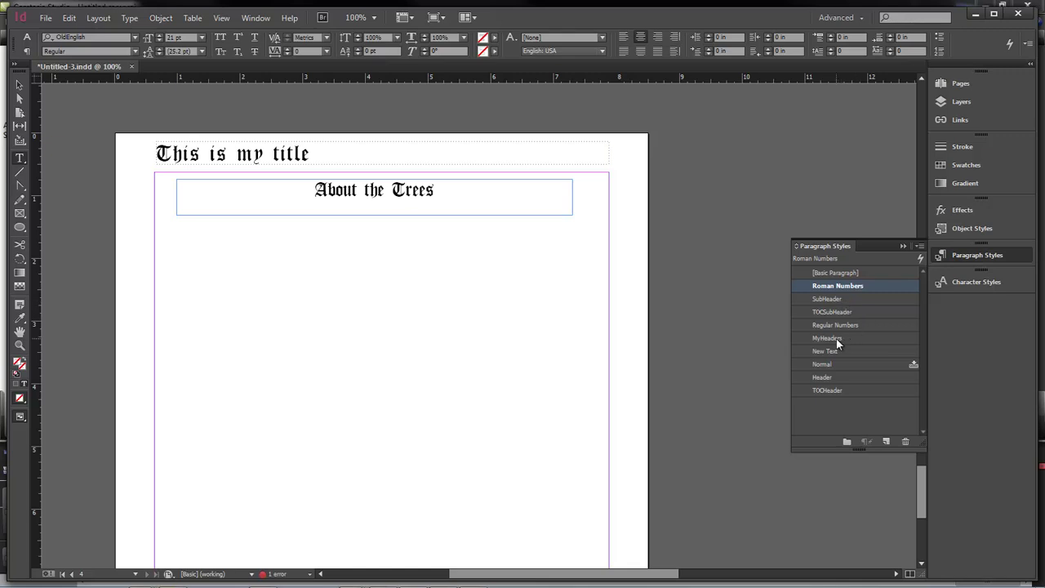
left_click(826, 375)
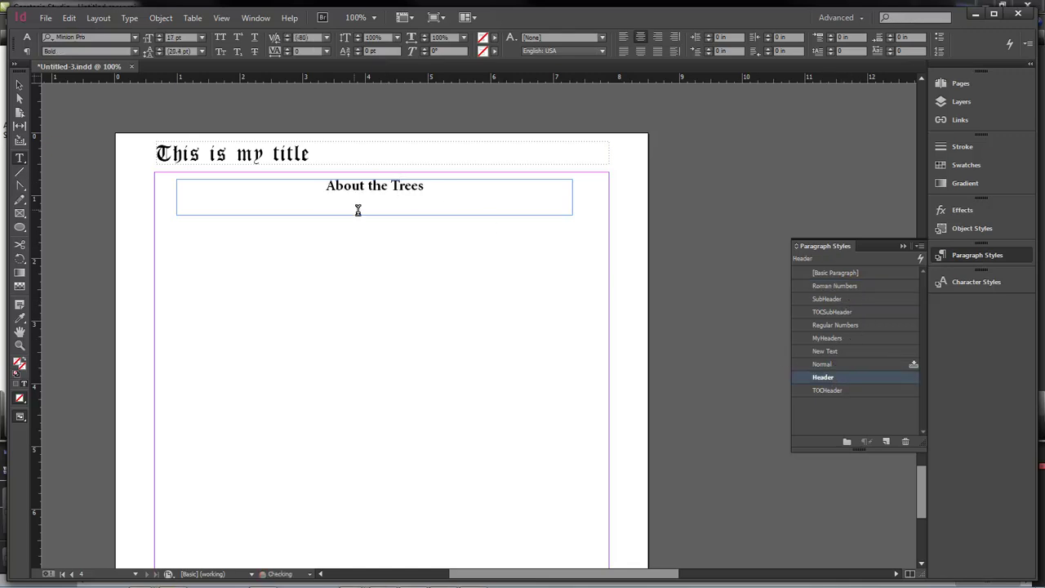
left_click(20, 85)
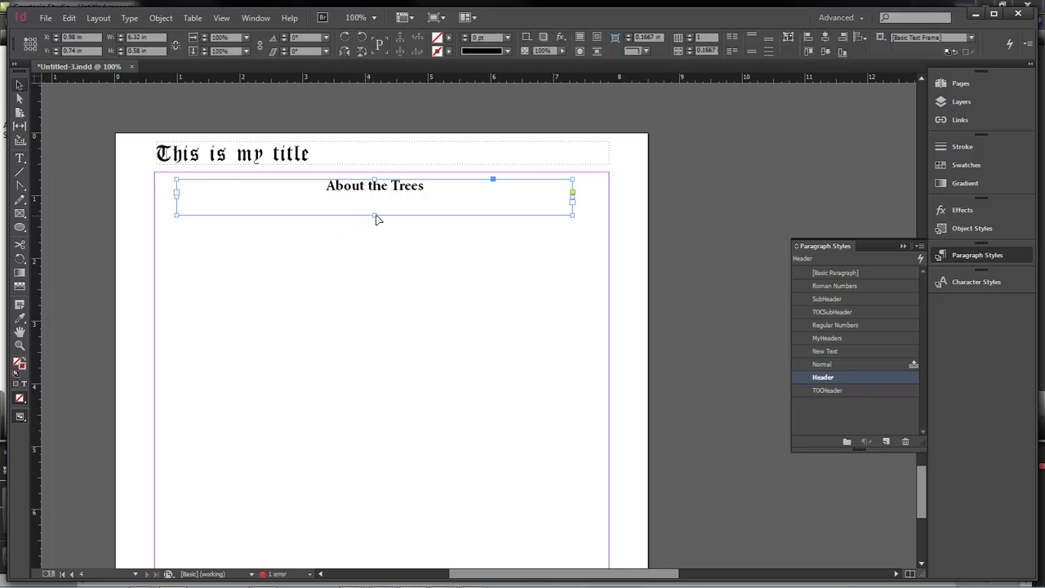
left_click_drag(374, 217, 374, 196)
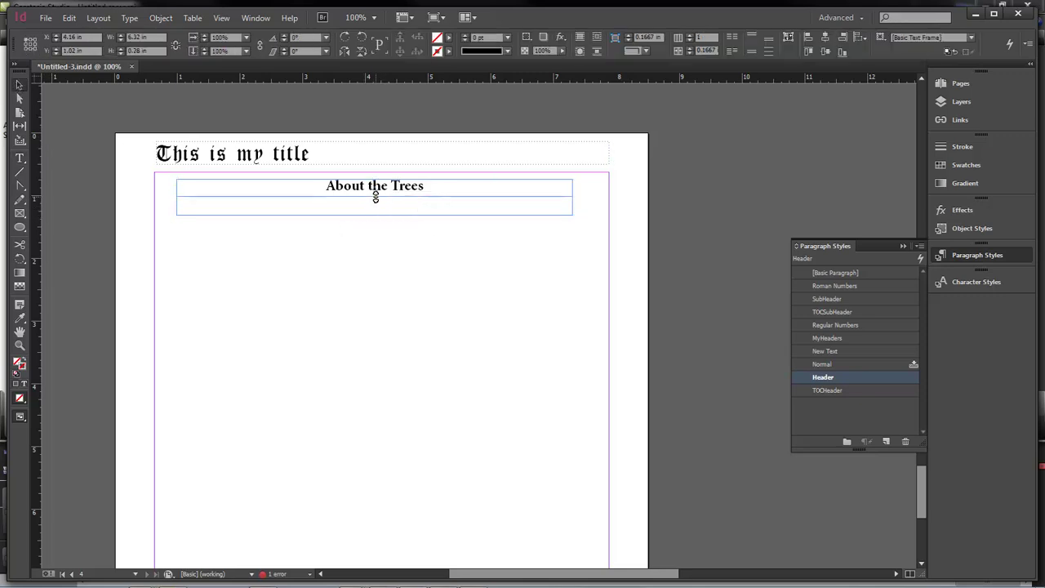
left_click(210, 199)
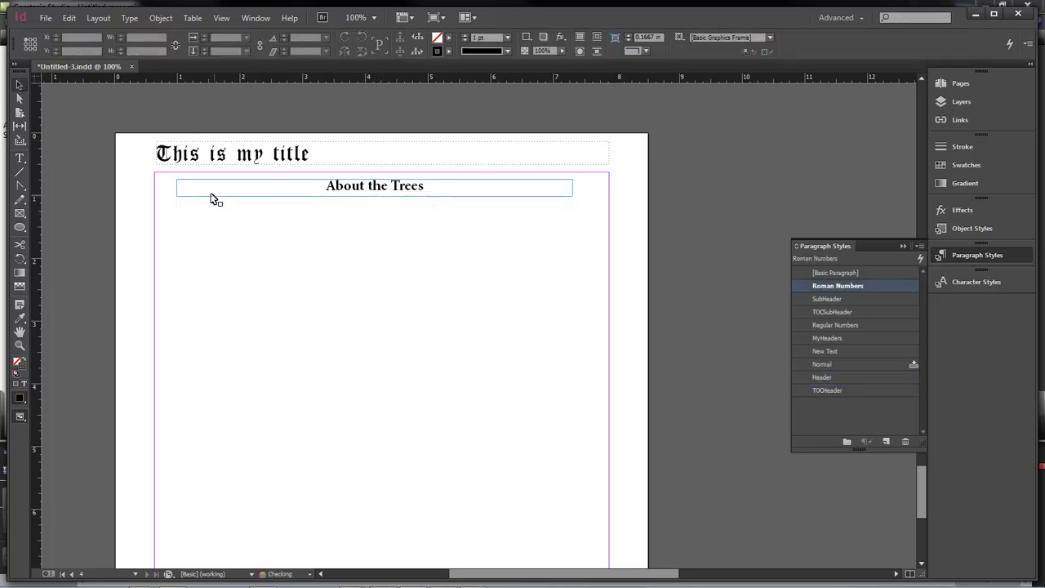
- Add an equally wide text frame directly beneath "About the Trees" reading "The Oak and Redwood" and apply the SubHeader style
left_click(20, 158)
left_click_drag(177, 197, 572, 219)
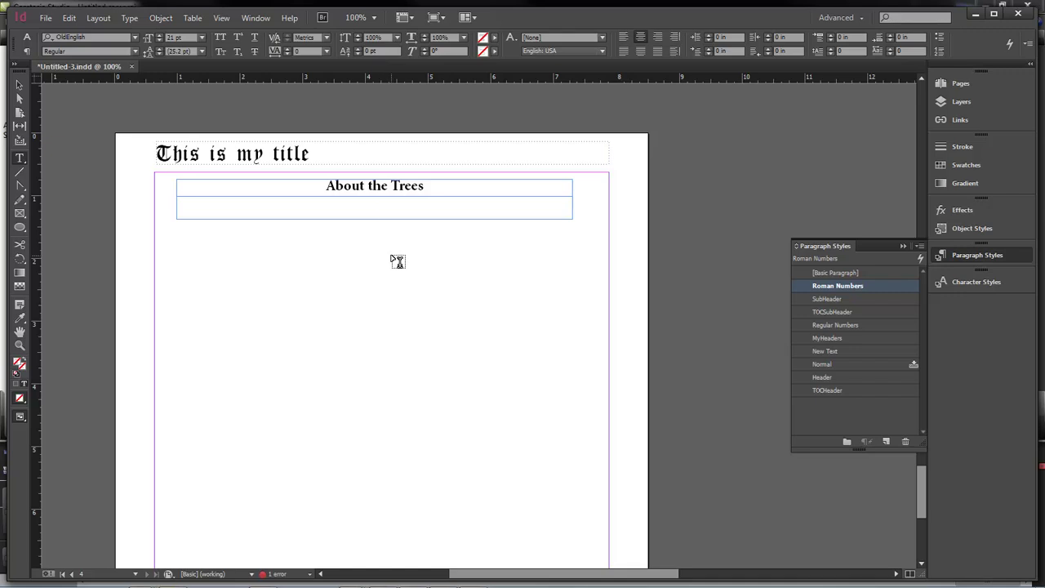
type("The O")
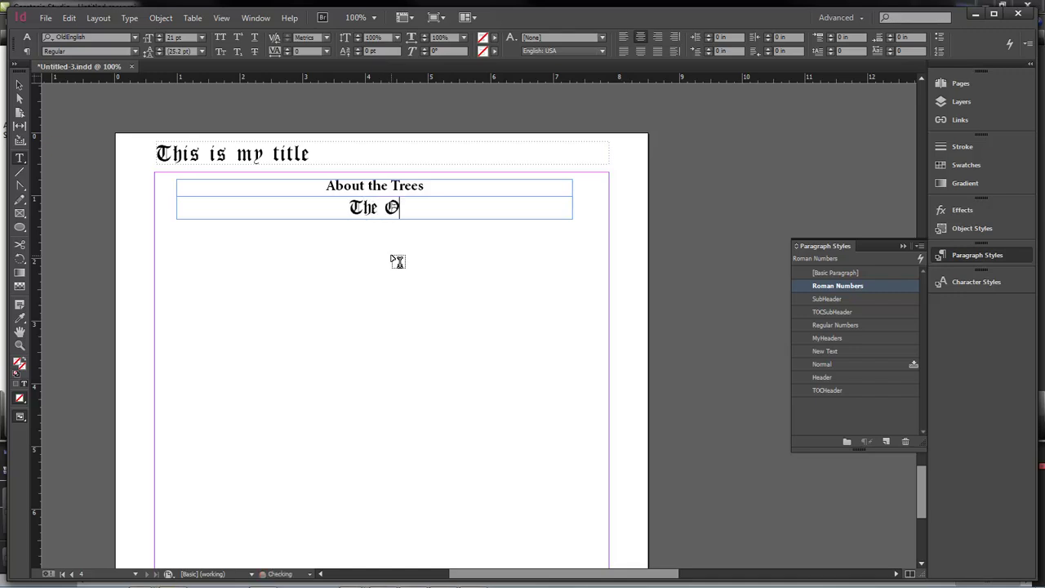
type("ak and Redwood")
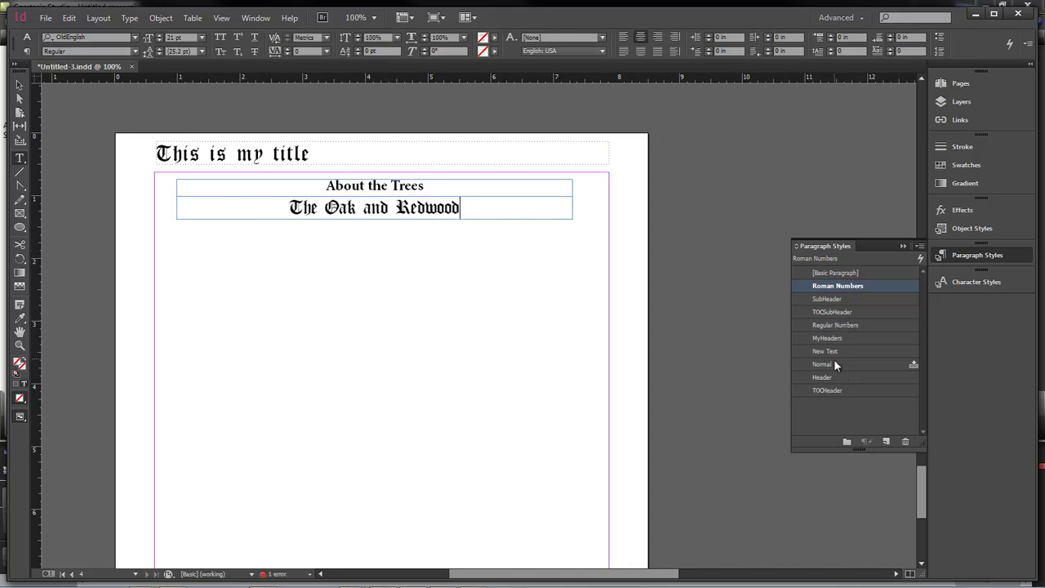
left_click(840, 303)
left_click(20, 85)
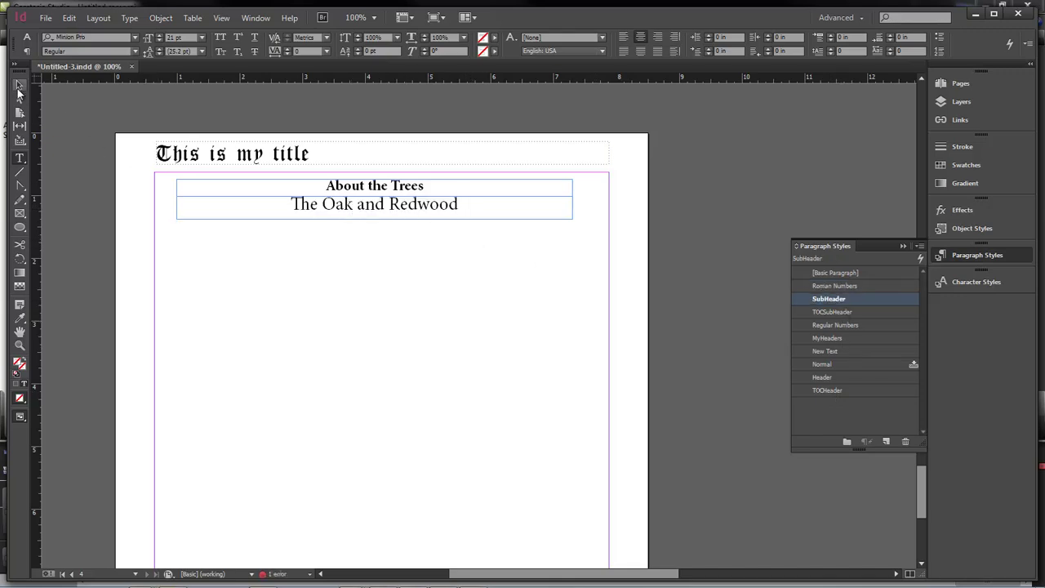
left_click(369, 292)
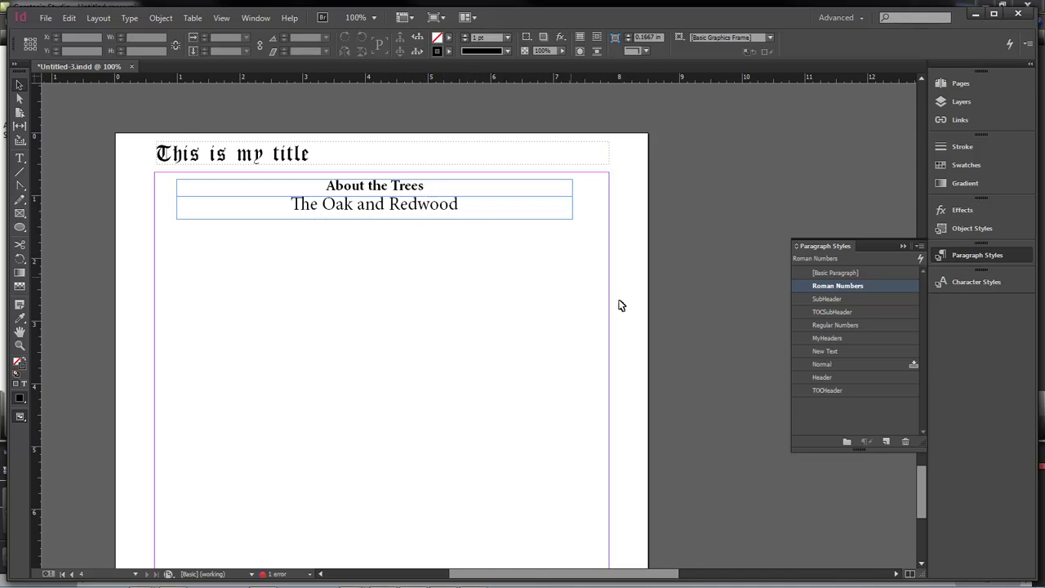
- Compare the table of contents on page II with the new headings on page 4
left_click_drag(924, 505, 924, 488)
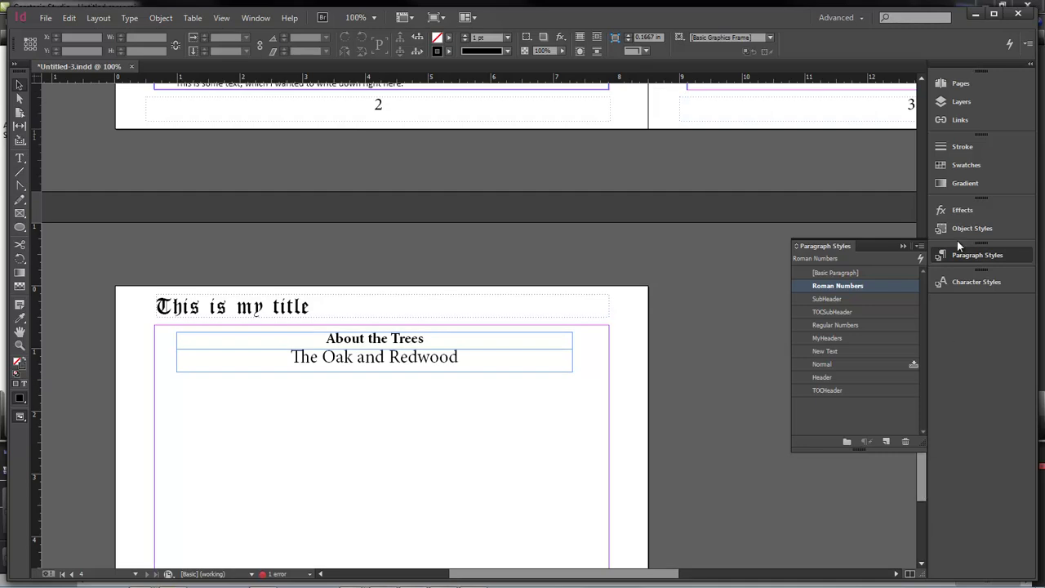
left_click(960, 84)
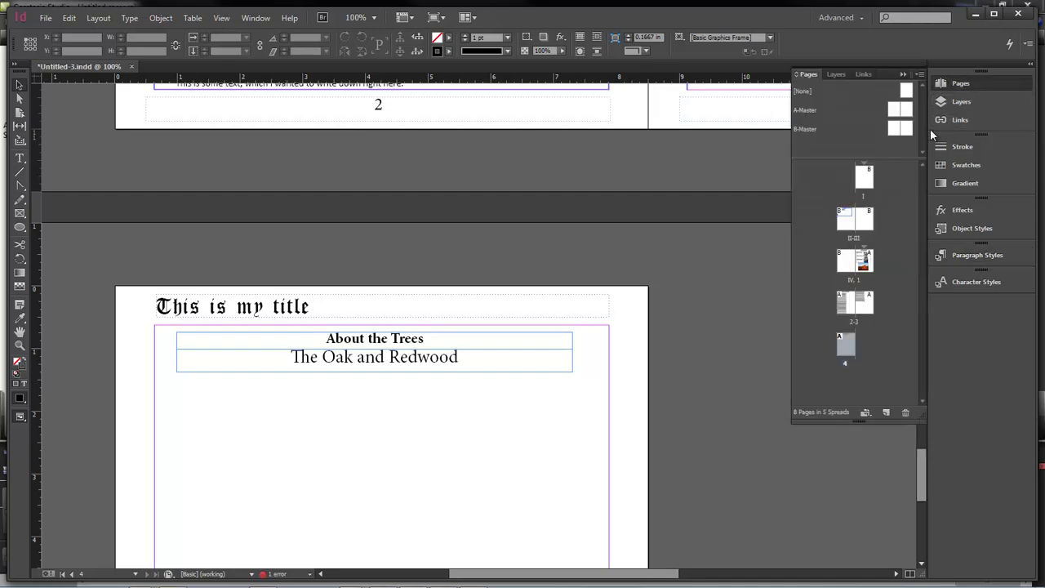
double_click(846, 227)
left_click(408, 372)
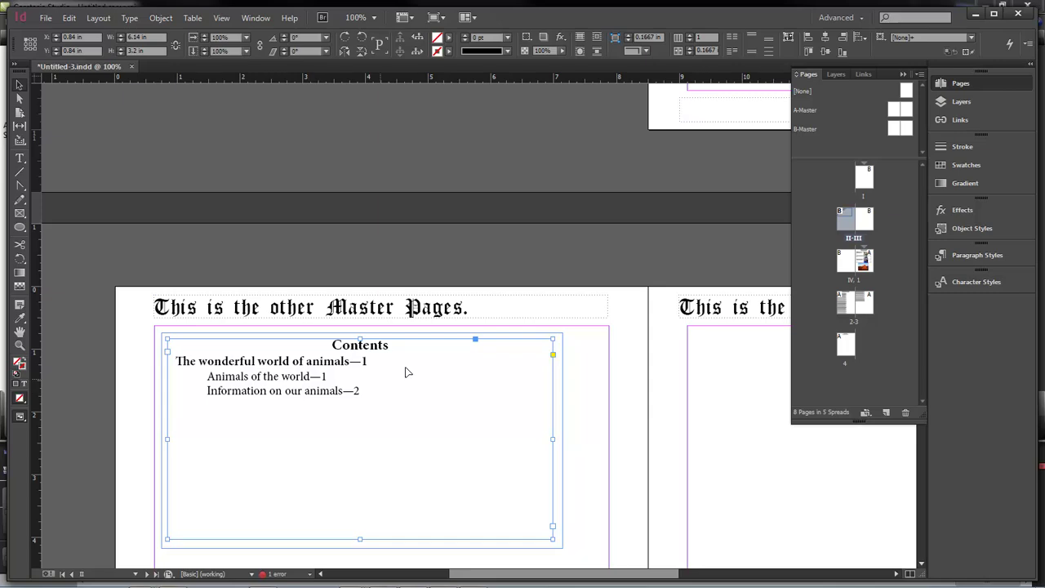
scroll(413, 381, "down", 15)
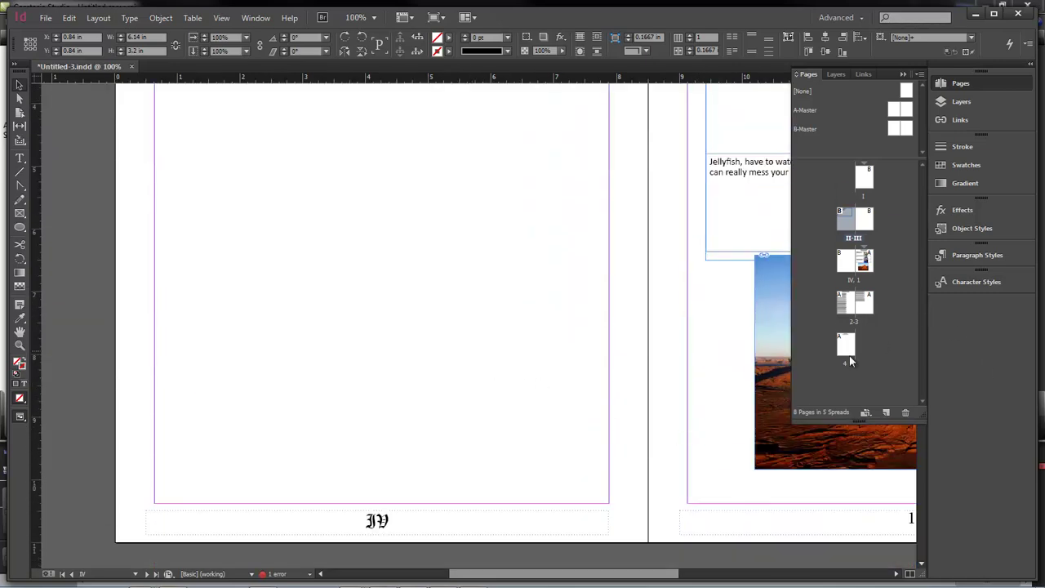
scroll(601, 411, "down", 10)
scroll(494, 428, "down", 10)
scroll(494, 428, "up", 4)
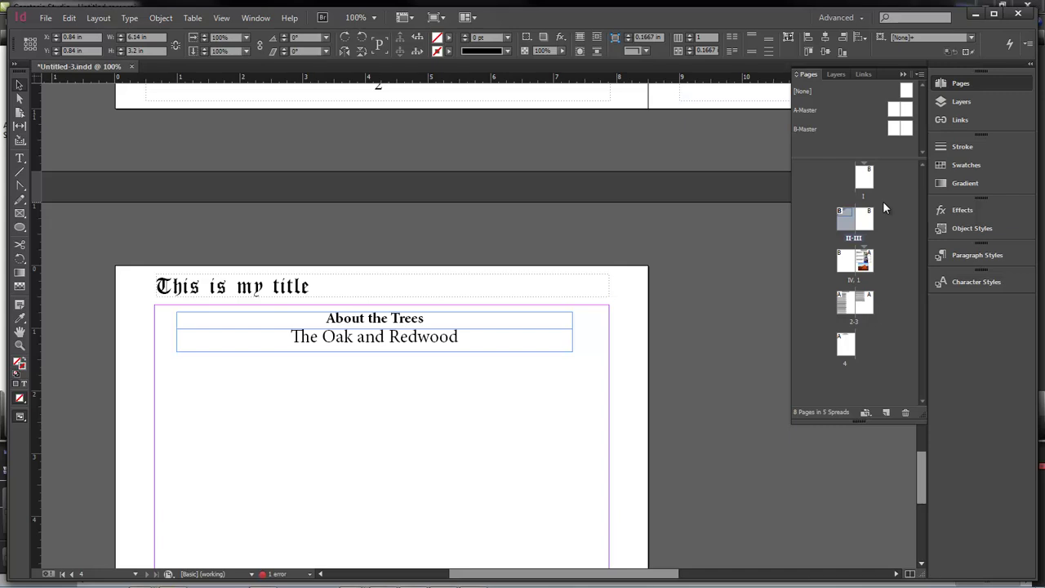
- Update the existing table of contents on page II, including items in overset text
double_click(844, 219)
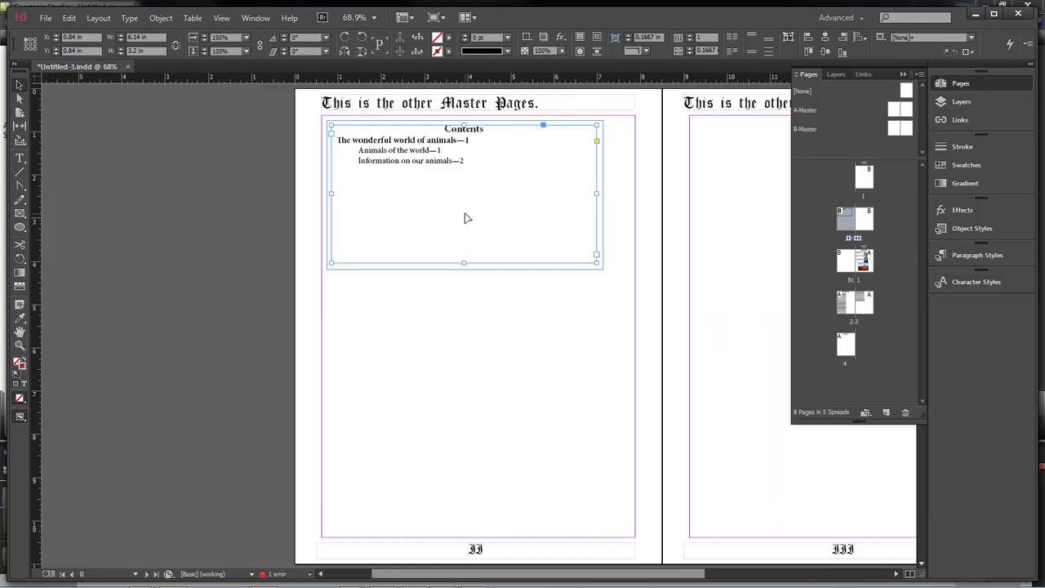
left_click(479, 343)
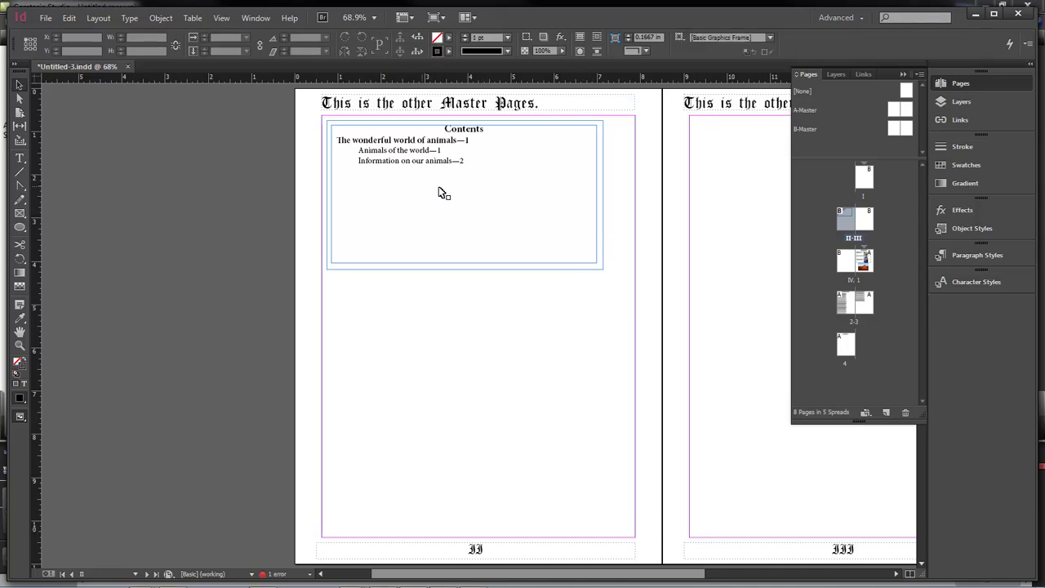
left_click(463, 187)
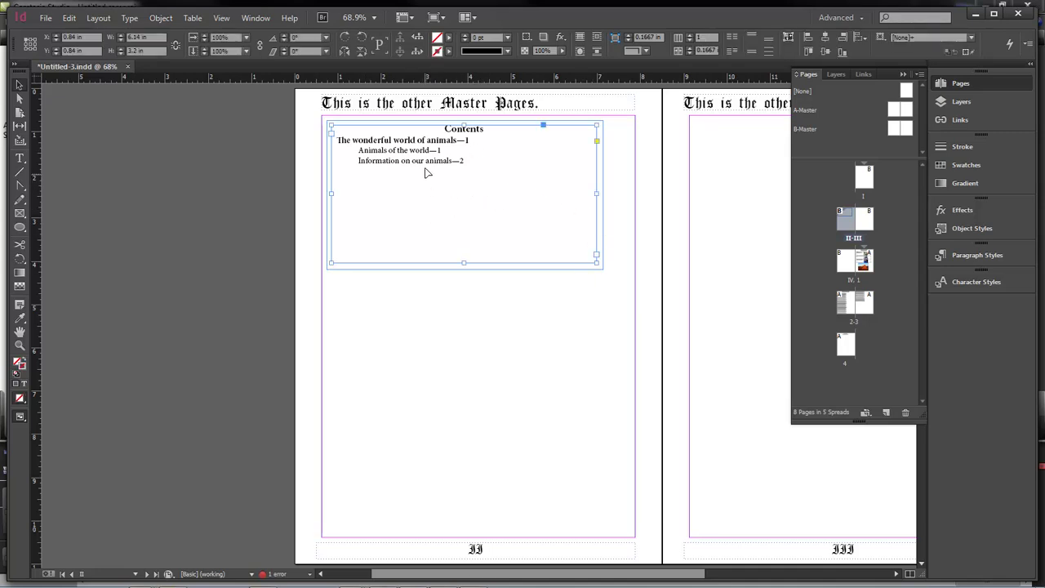
left_click(98, 17)
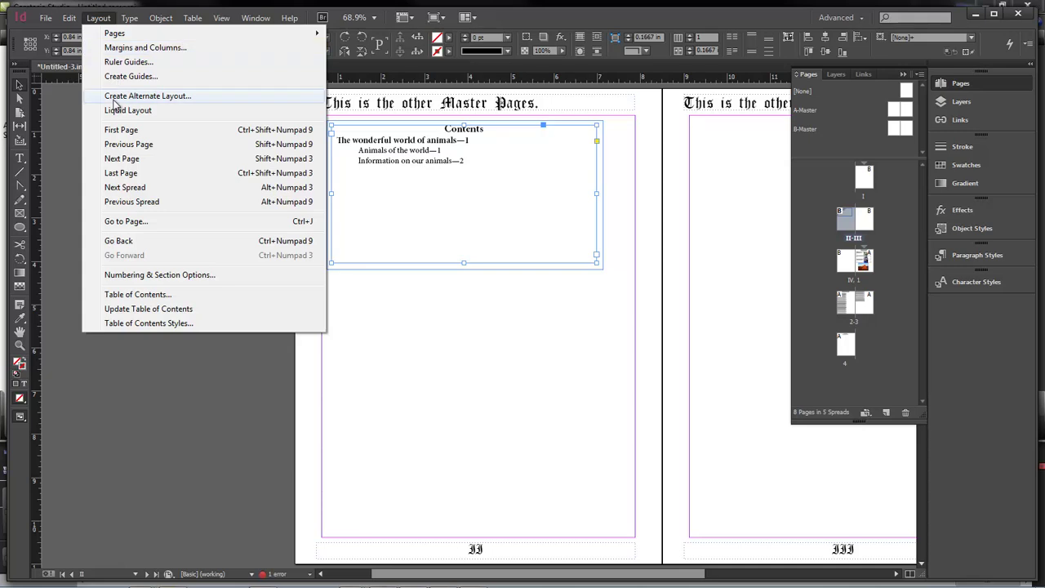
left_click(490, 307)
left_click(100, 21)
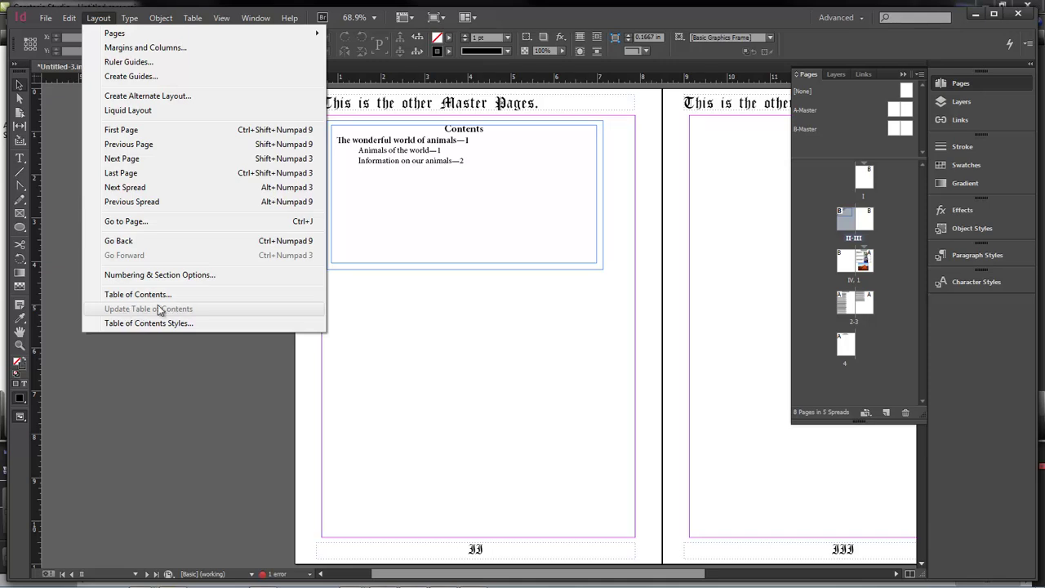
left_click(429, 308)
left_click(346, 234)
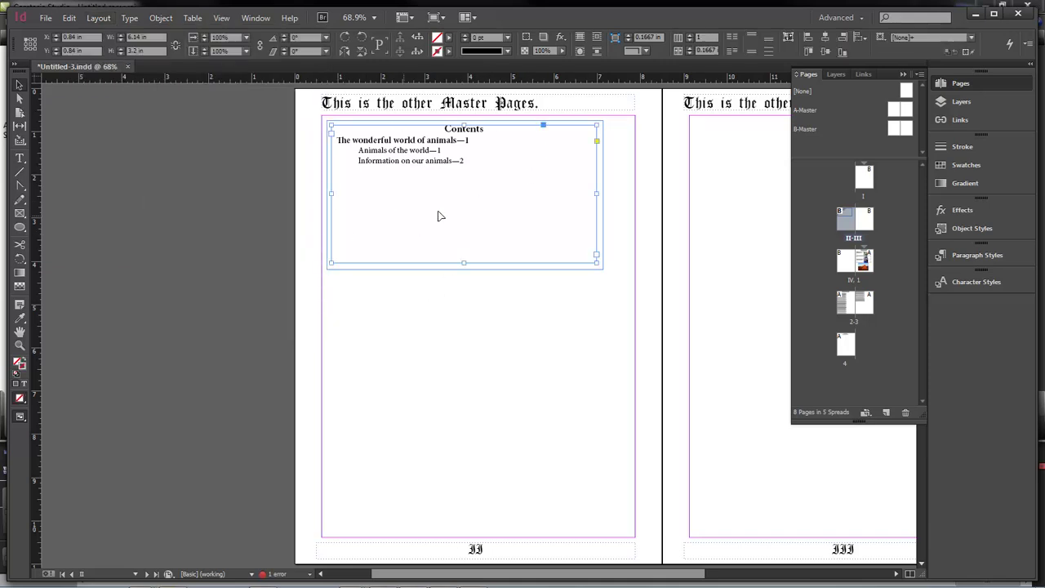
left_click(98, 18)
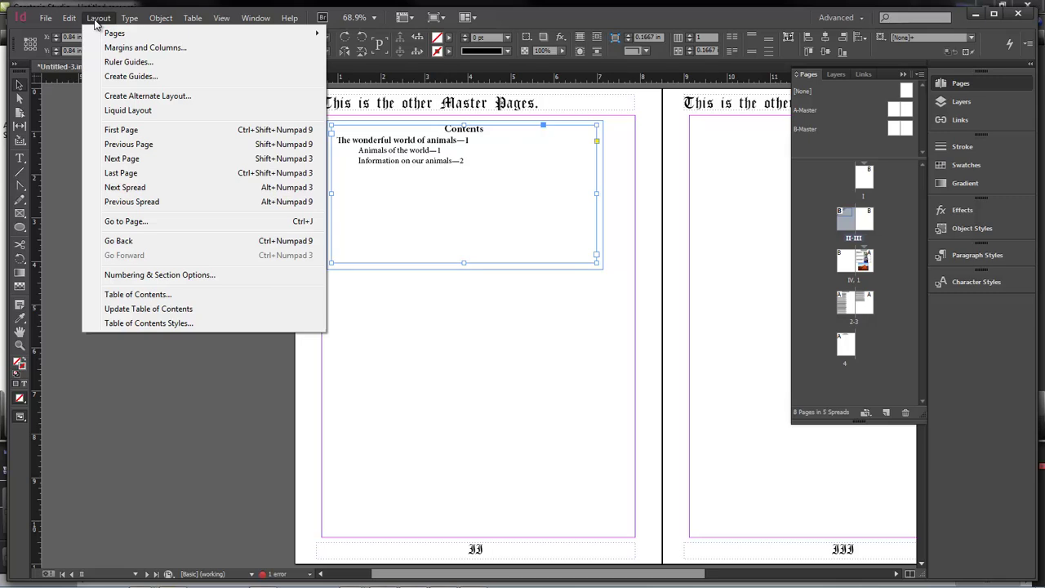
left_click(210, 310)
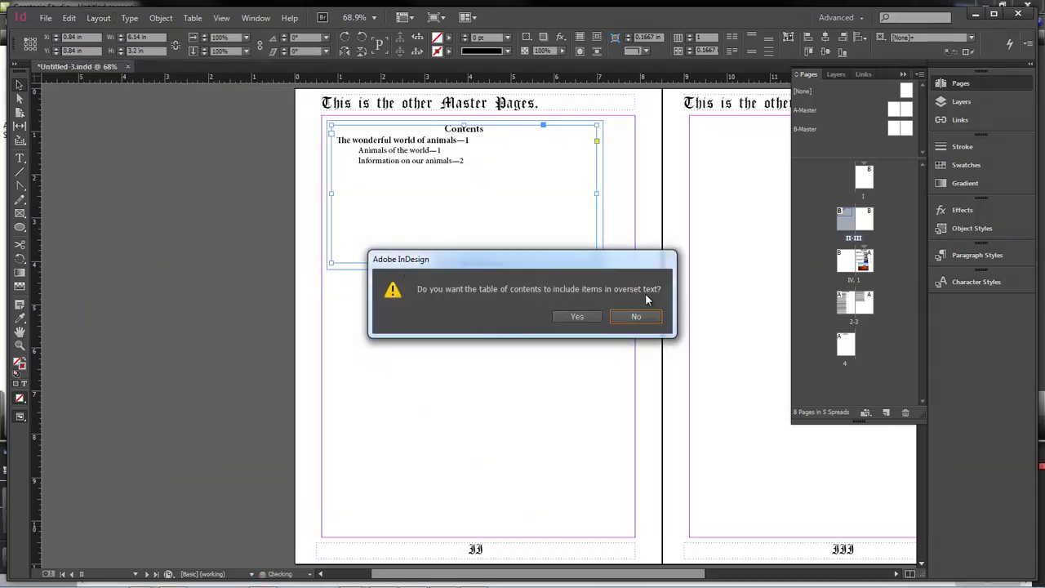
left_click(576, 316)
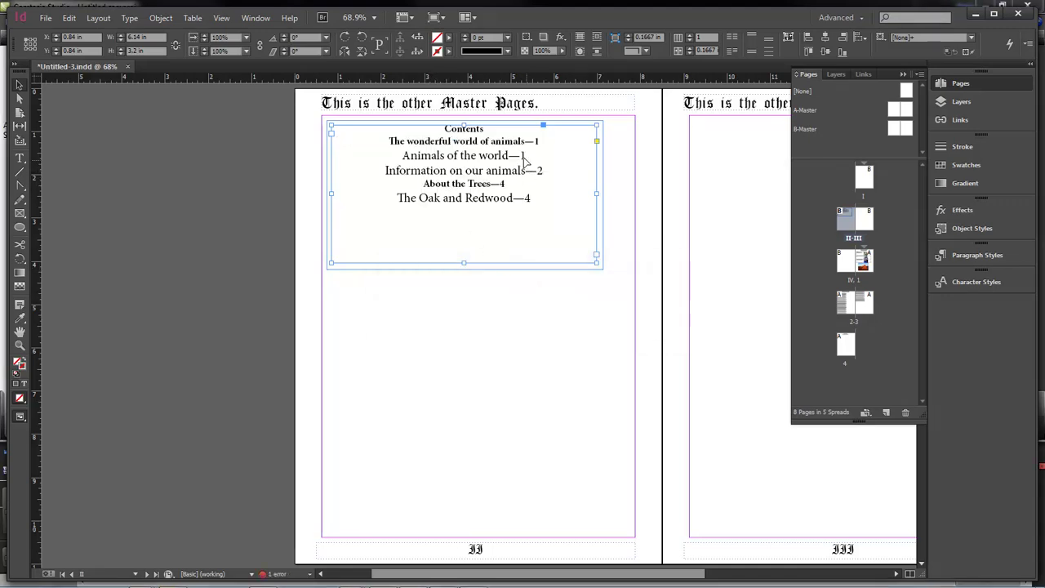
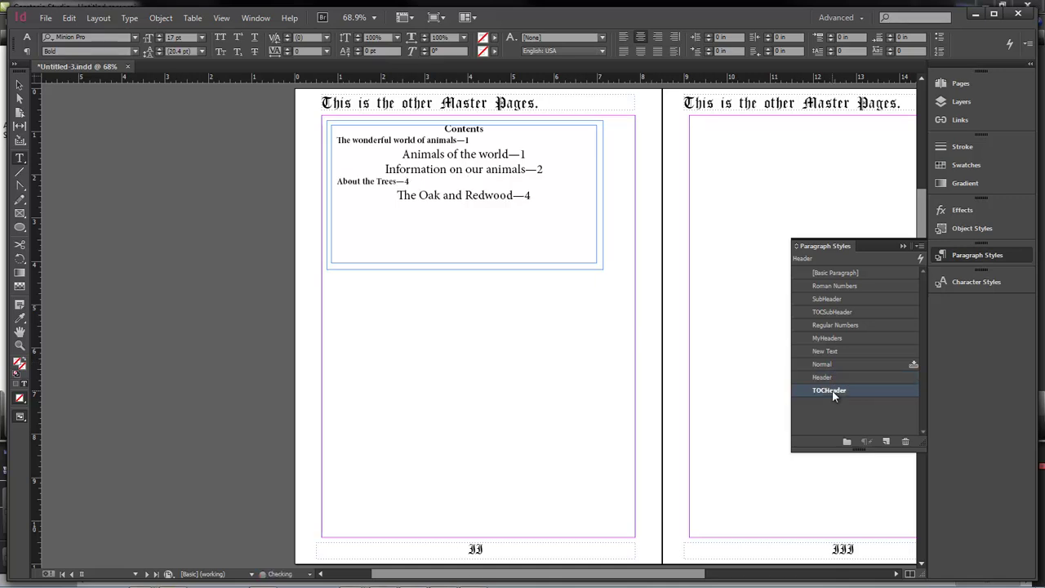
- Apply the TOCSubHeader style to the "Animals of the world", "Information on our animals" and "The Oak and Redwood" contents entries
left_click(465, 154)
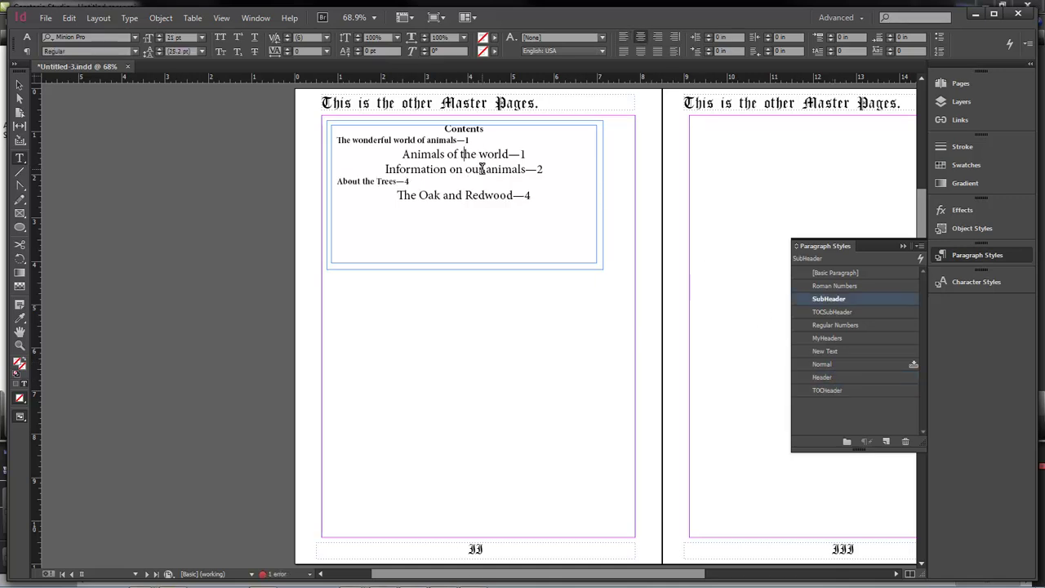
left_click(837, 312)
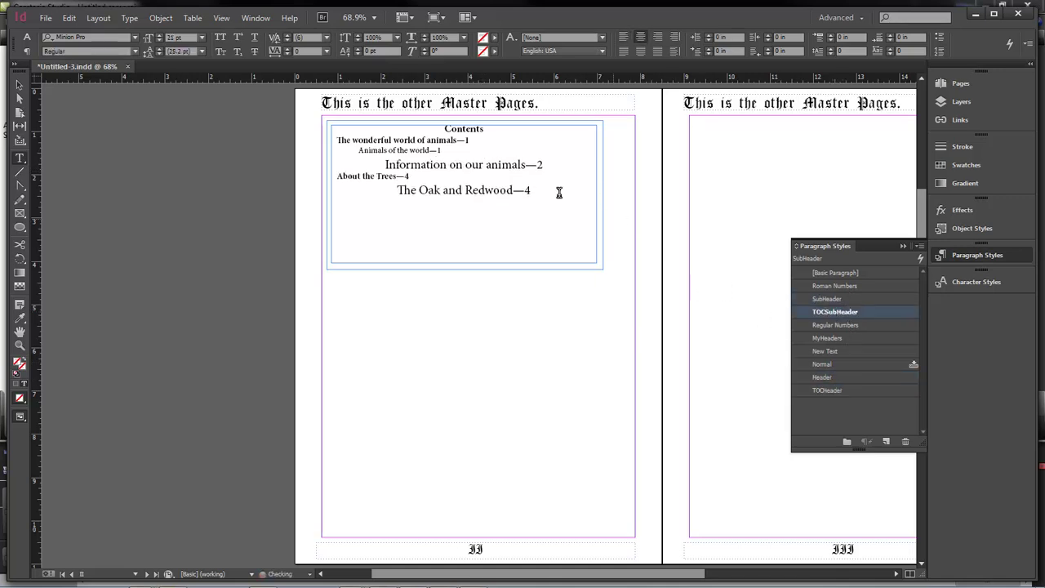
left_click(487, 163)
left_click(833, 312)
left_click(483, 186)
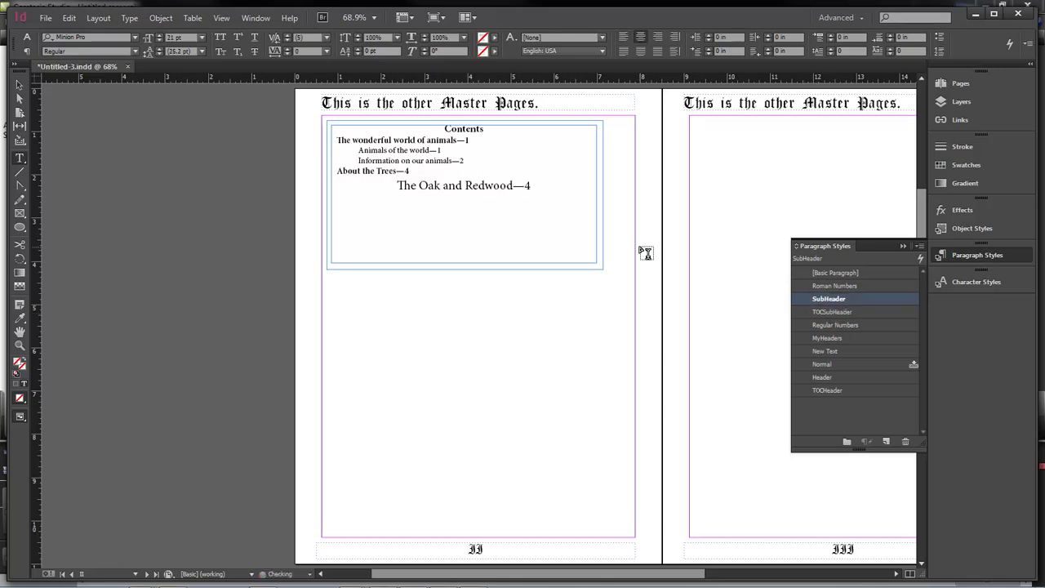
left_click(833, 312)
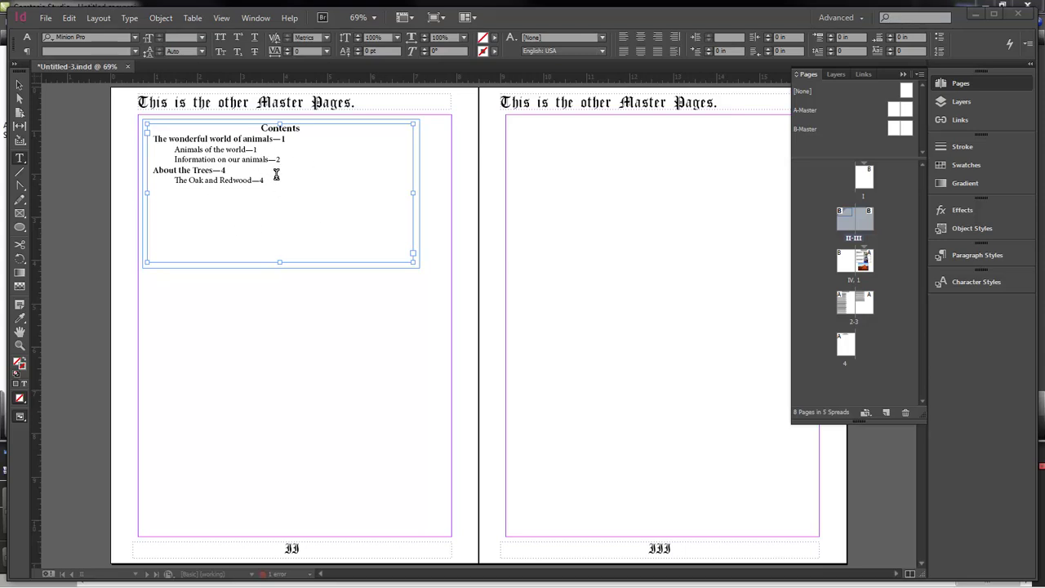
- Edit the table of contents style TOC Style 1 so that Header entries use the TOCHeader entry style
left_click(277, 175)
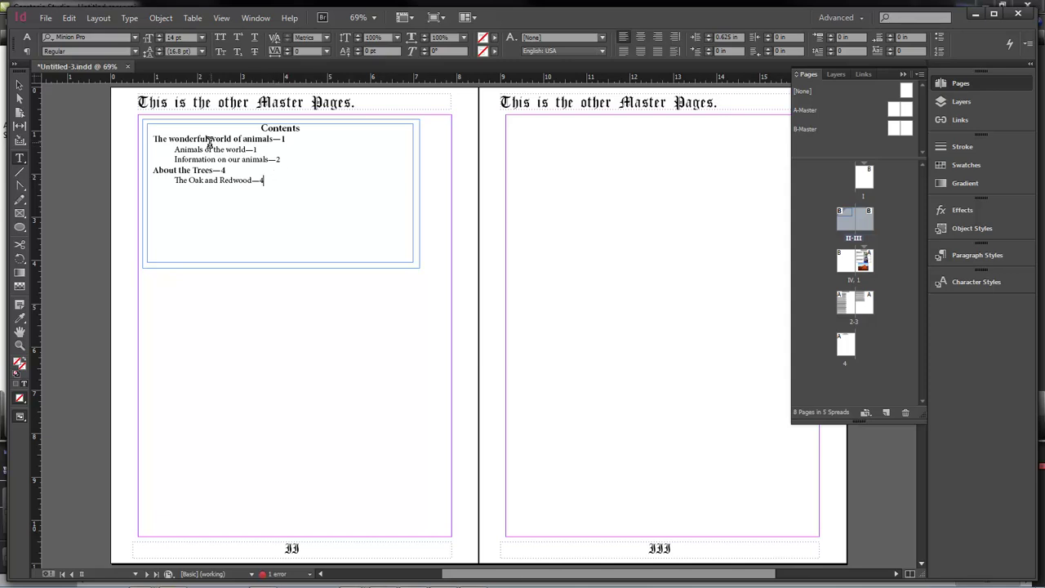
left_click(98, 17)
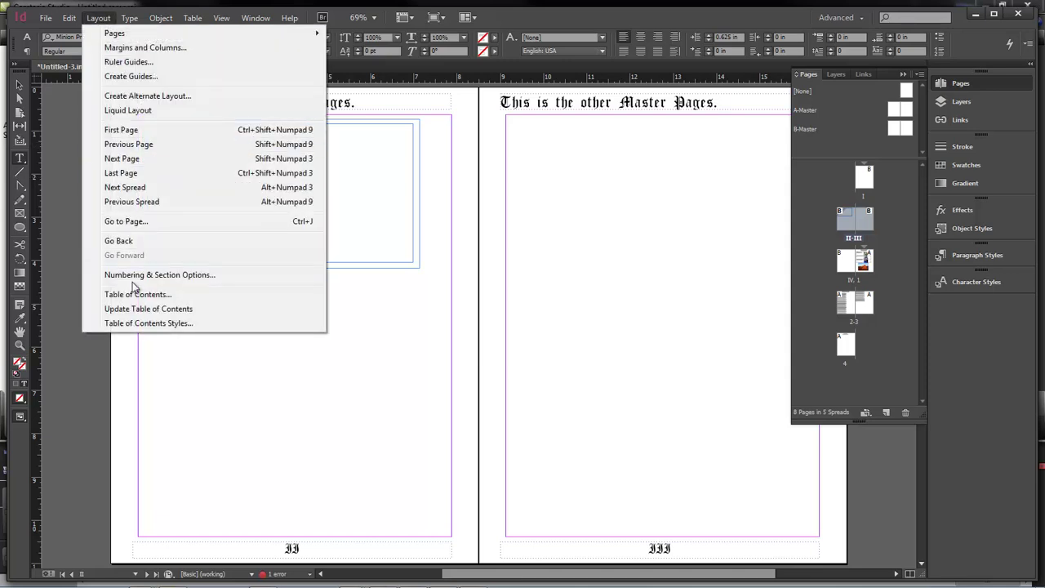
left_click(164, 323)
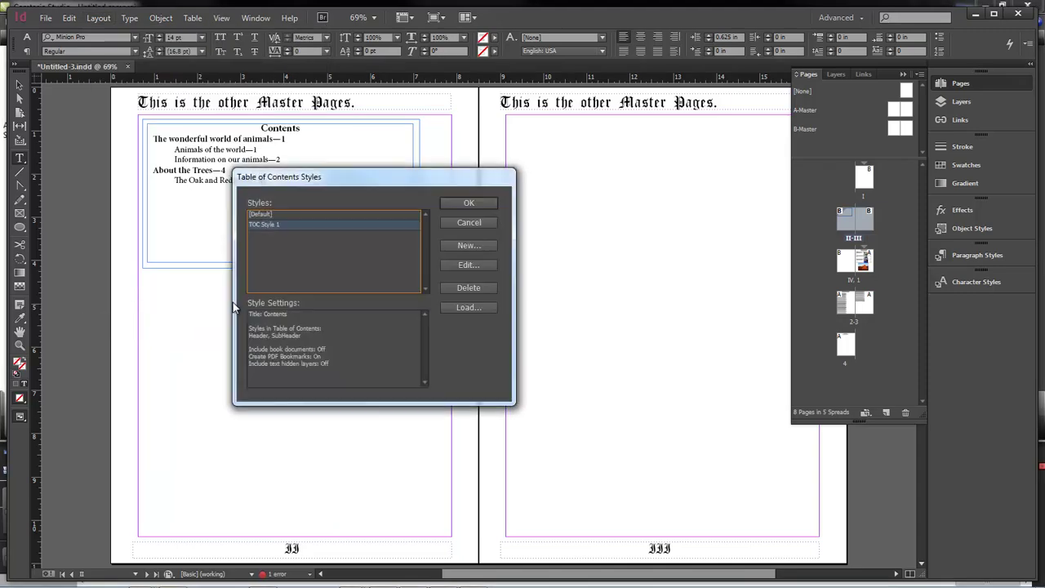
double_click(278, 226)
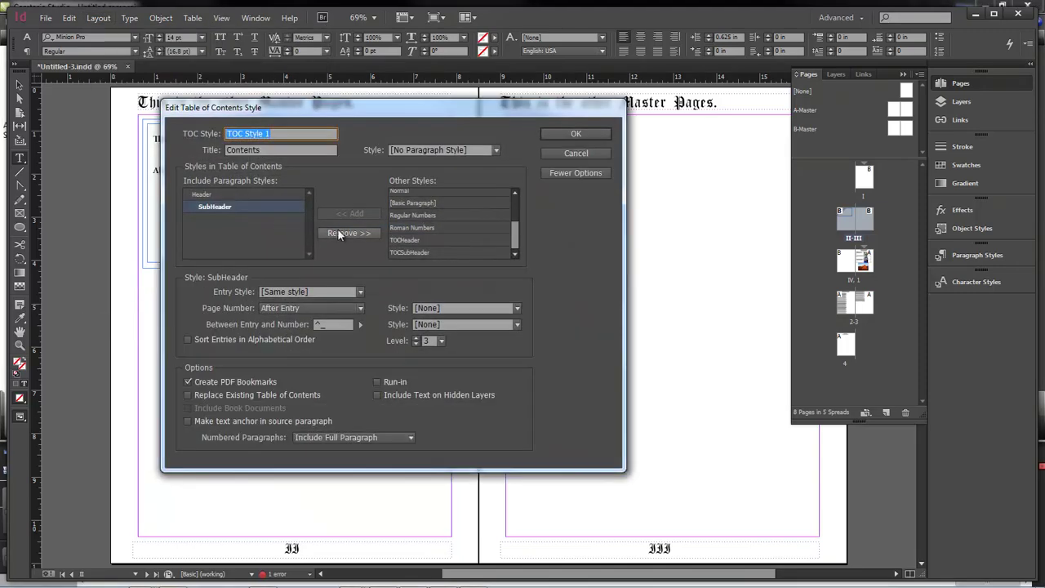
left_click_drag(379, 105, 422, 101)
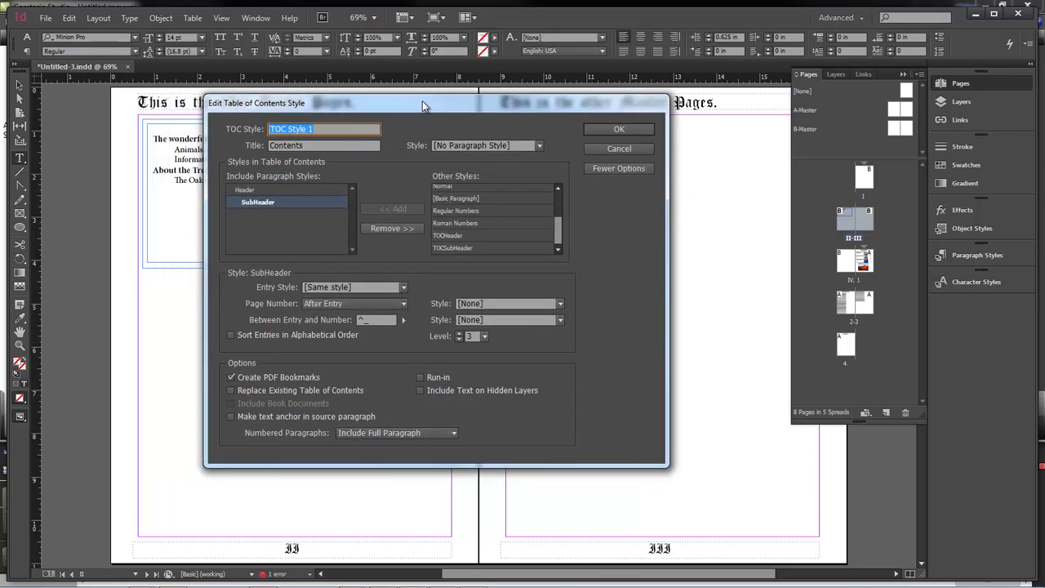
left_click(253, 191)
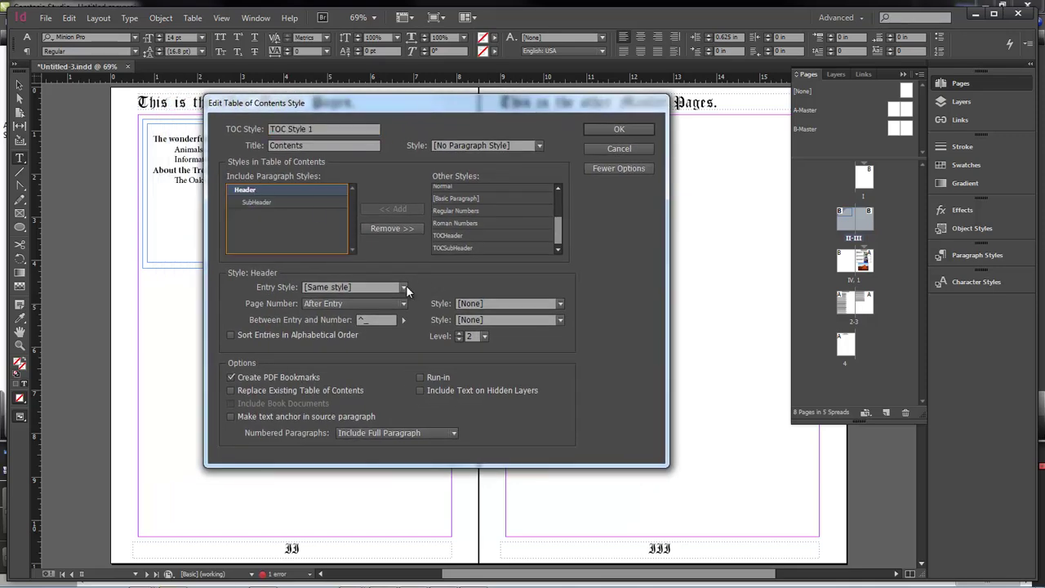
left_click(403, 288)
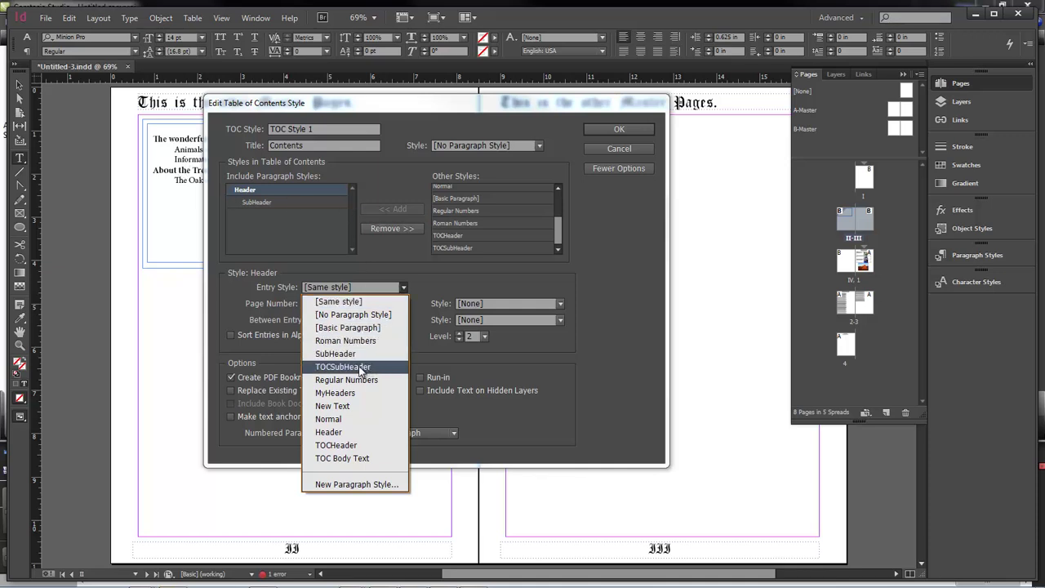
left_click(352, 445)
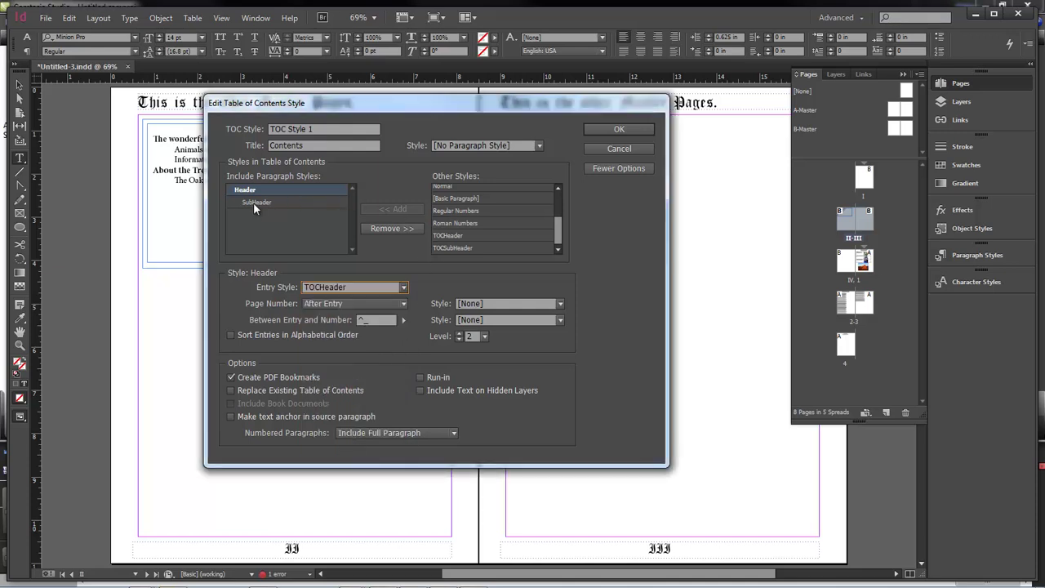
- Set the entry style for SubHeader to TOCSubHeader in TOC Style 1 and save the style changes
left_click(253, 203)
left_click(404, 289)
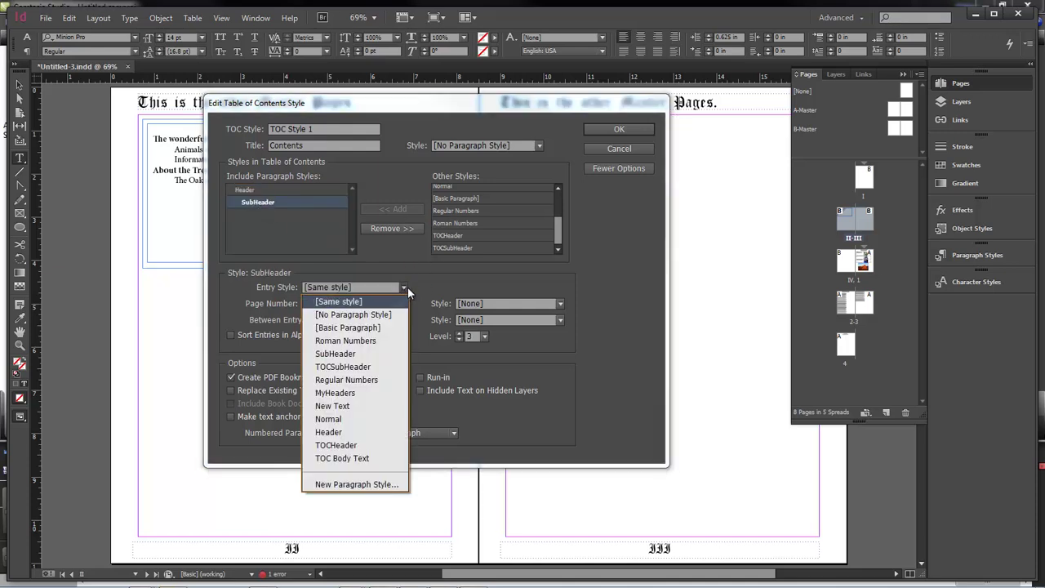
left_click(375, 367)
left_click(251, 192)
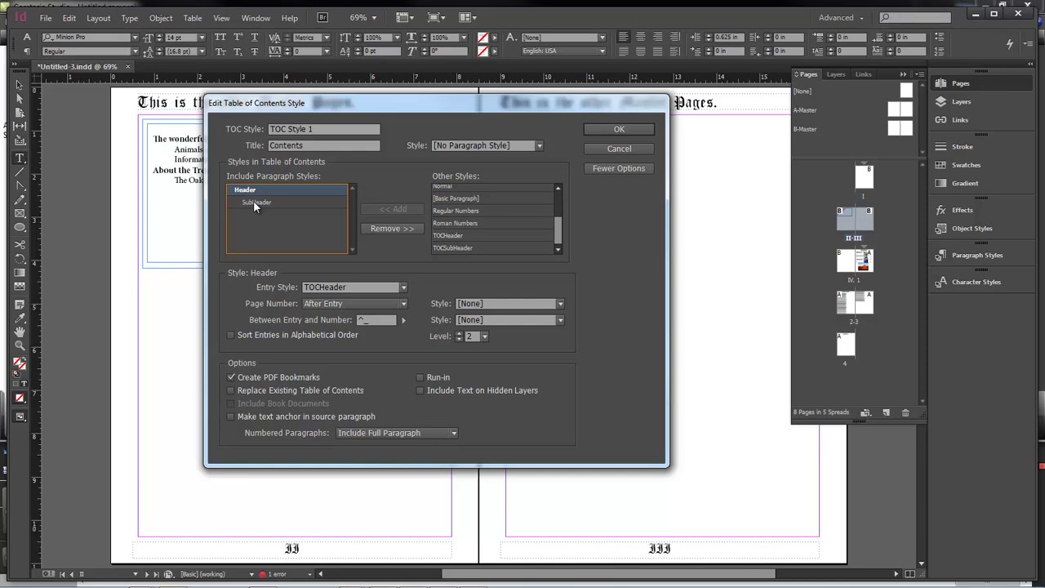
left_click(254, 204)
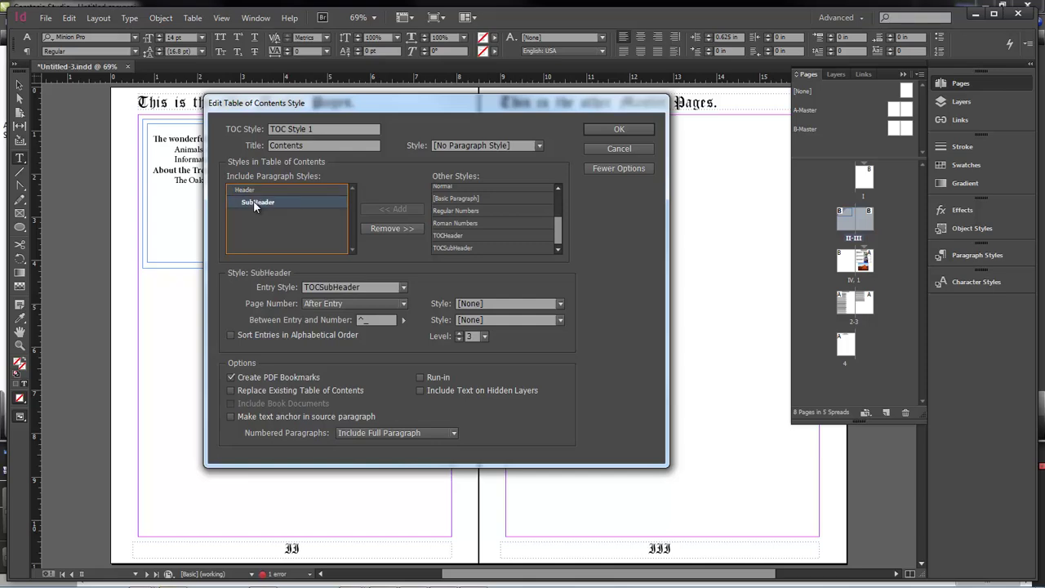
left_click(632, 131)
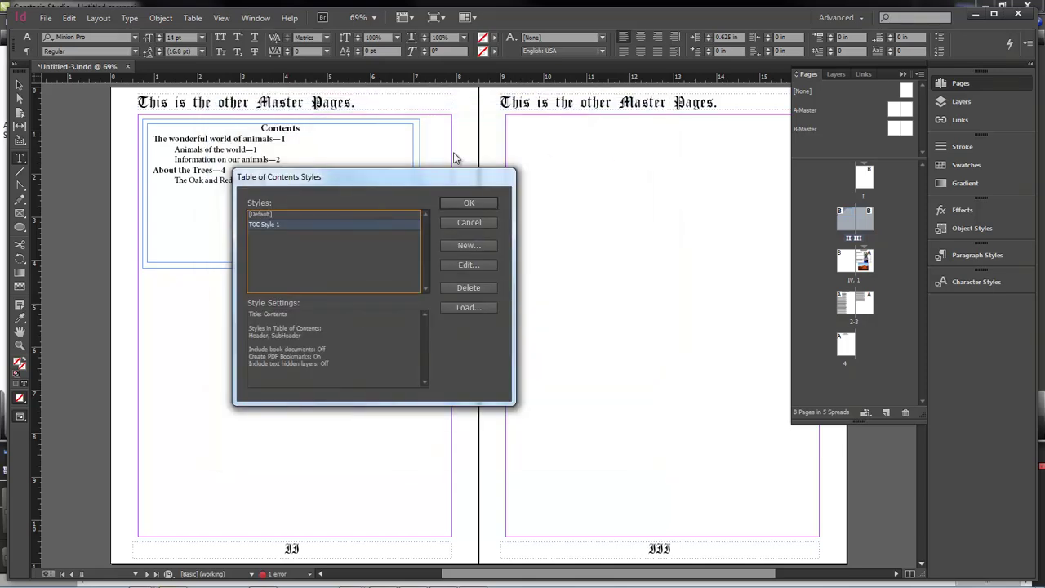
left_click(468, 203)
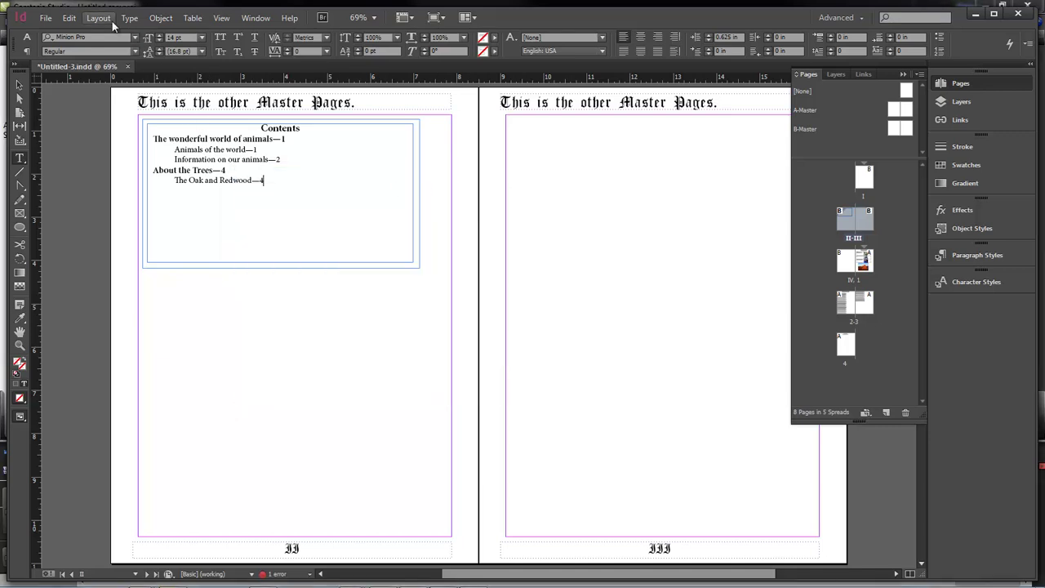
- Refresh the page II table of contents with the edited TOC Style 1, including overset text items
left_click(98, 18)
left_click(148, 309)
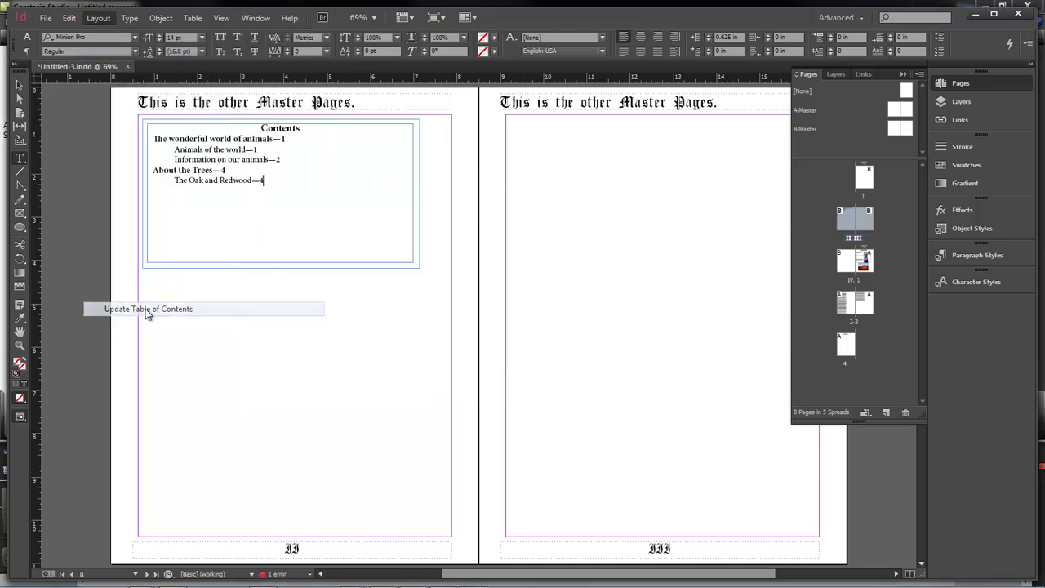
left_click(576, 317)
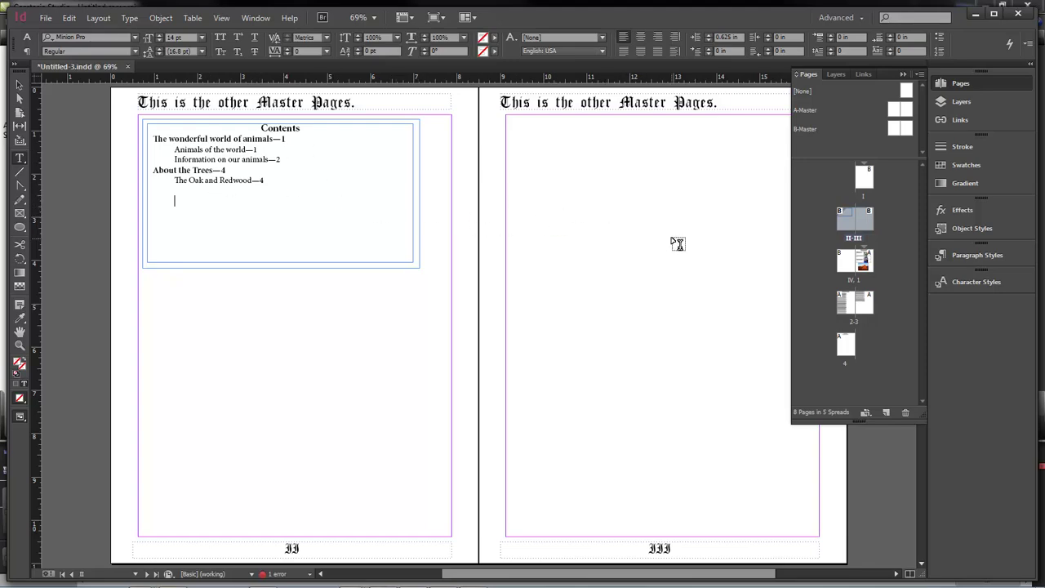
- Review the headings on the document pages through page 4 against the table of contents on page II
scroll(678, 243, "down", 10)
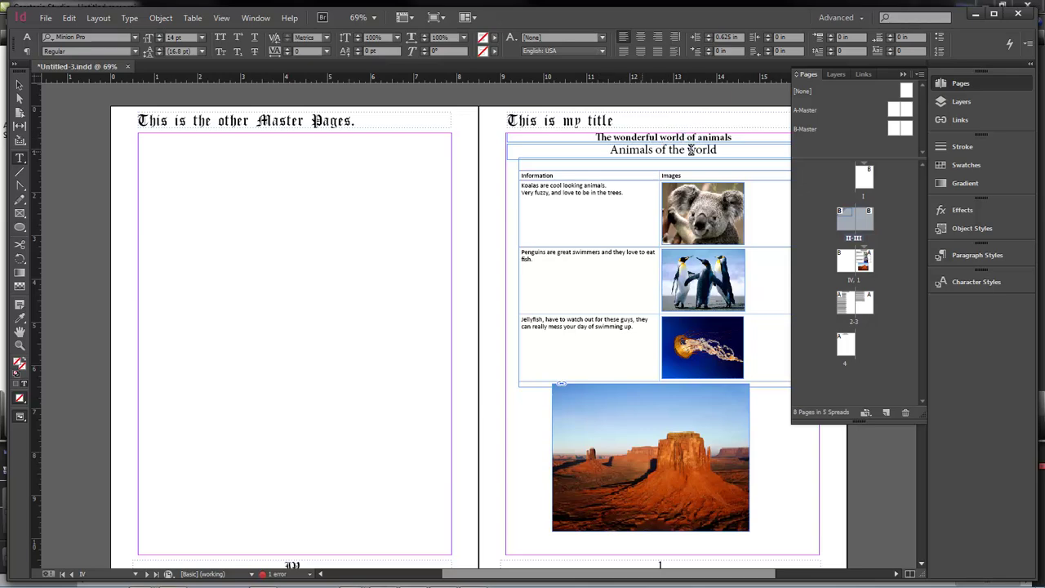
scroll(453, 221, "down", 8)
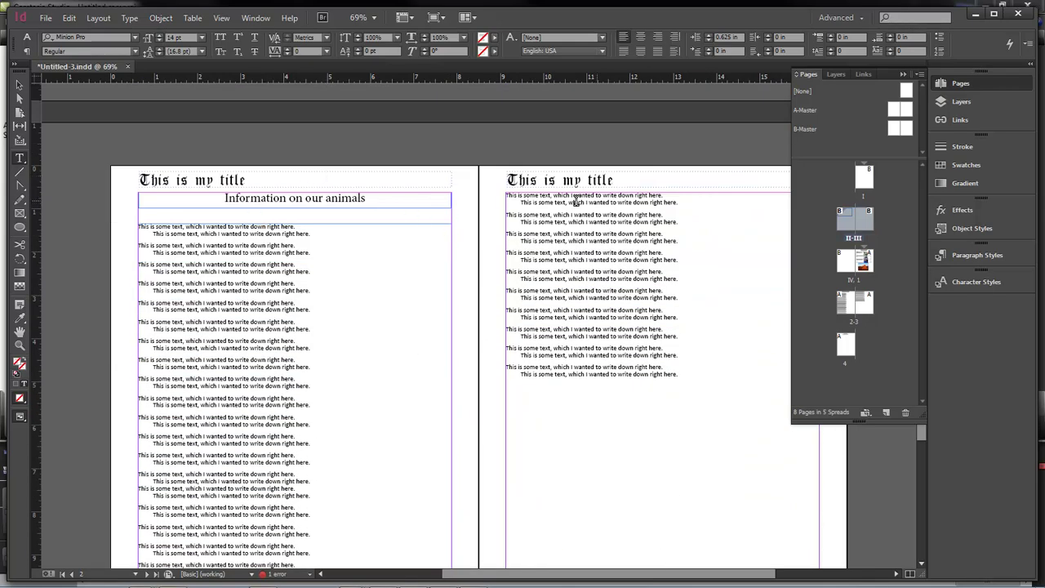
scroll(576, 202, "down", 10)
scroll(526, 288, "up", 2)
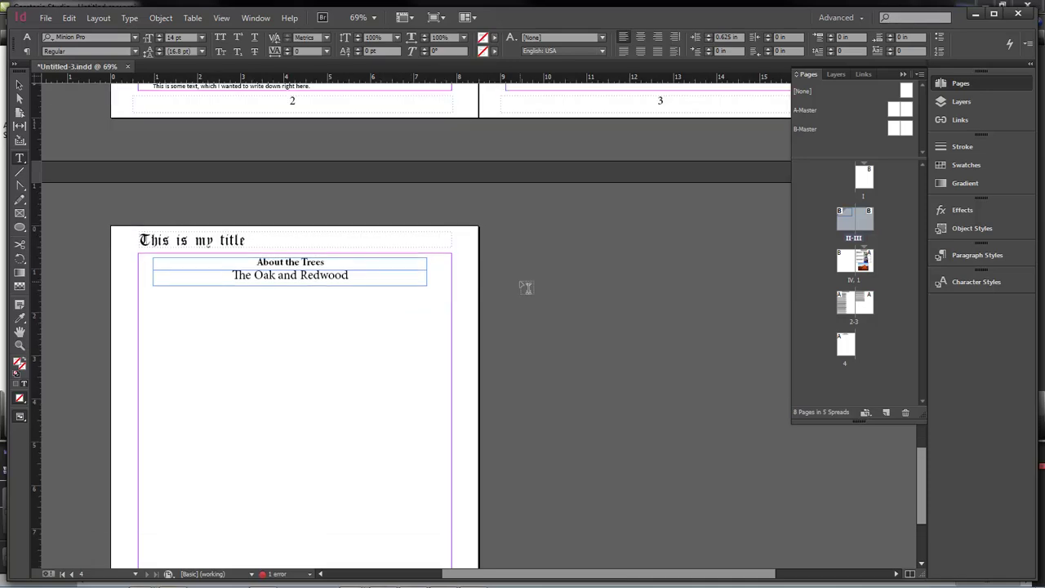
scroll(525, 288, "up", 15)
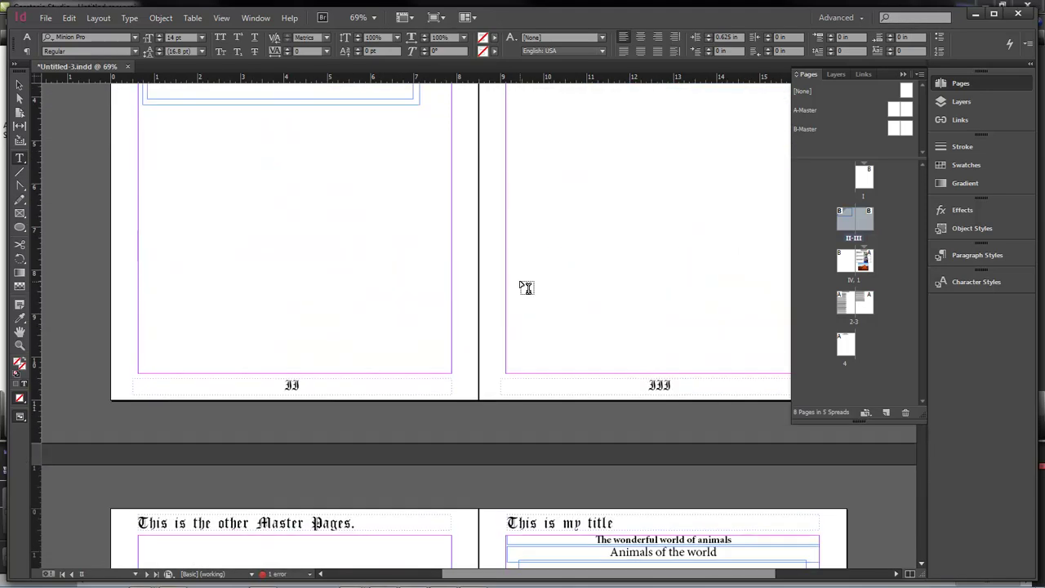
scroll(526, 287, "up", 4)
scroll(526, 288, "up", 8)
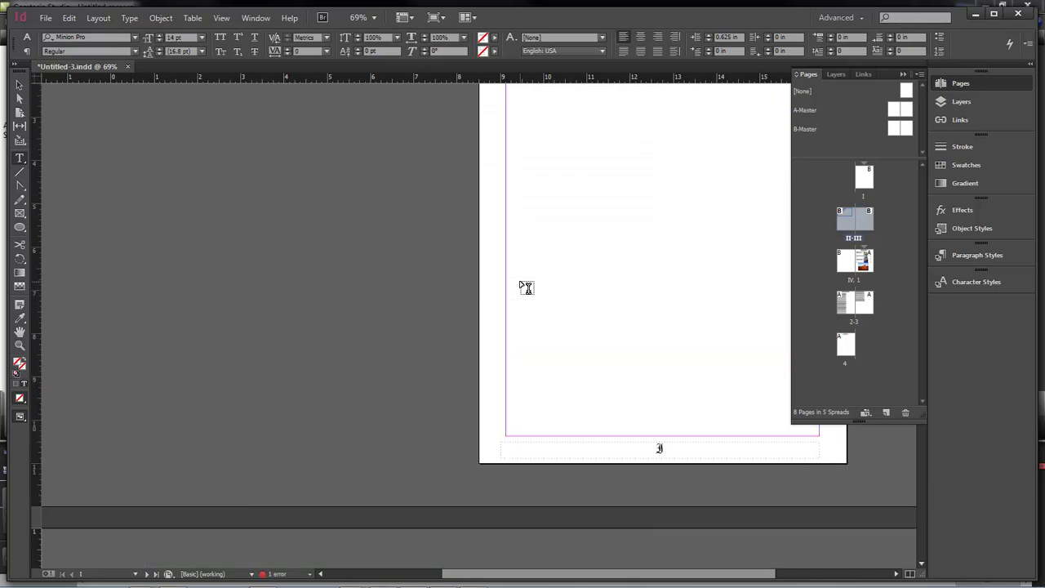
scroll(526, 288, "down", 4)
scroll(472, 282, "down", 4)
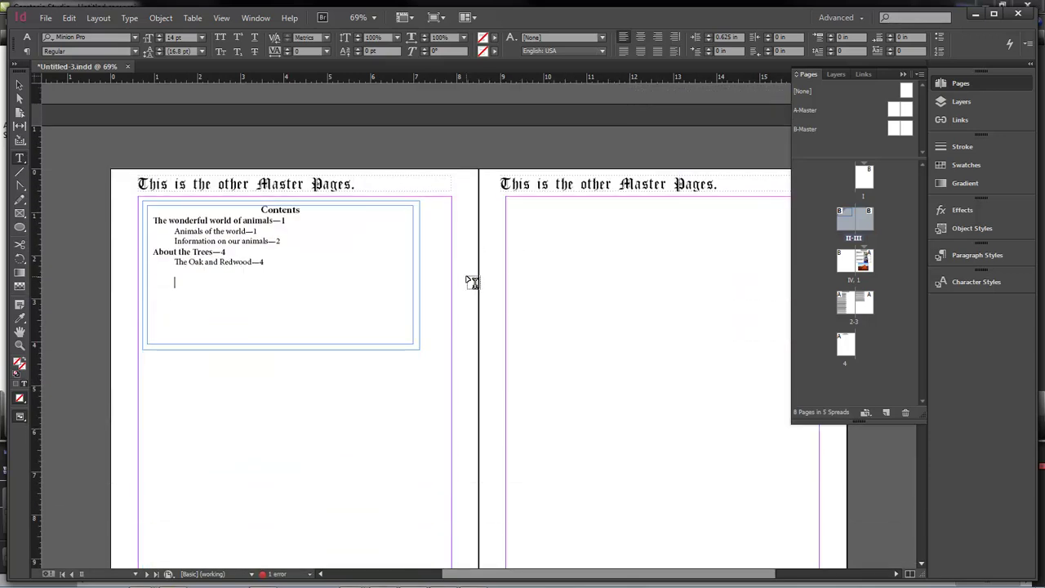